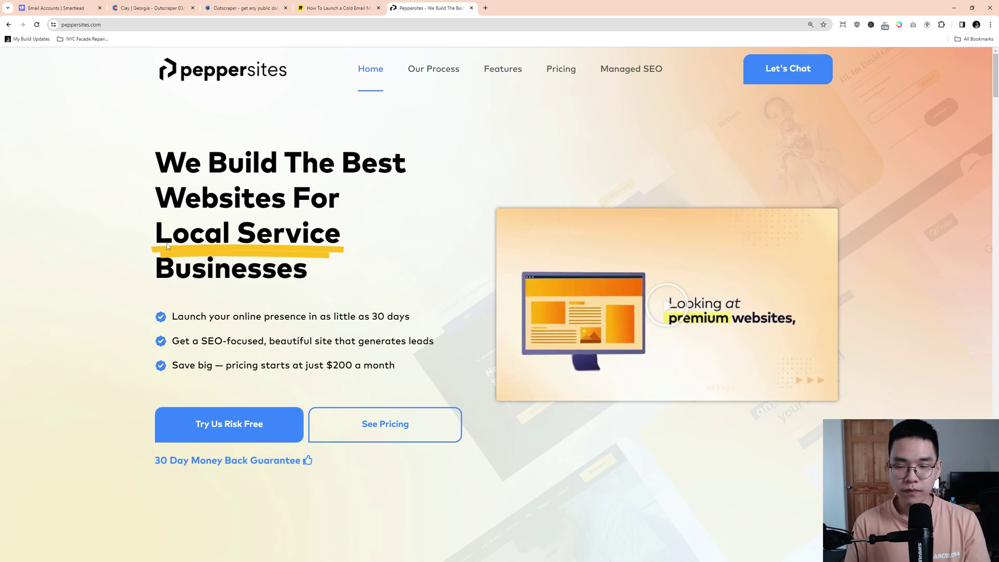
Step: Close the Peppersites page, switch to the Outscraper website and look through its list of scraping services
key("ctrl+w")
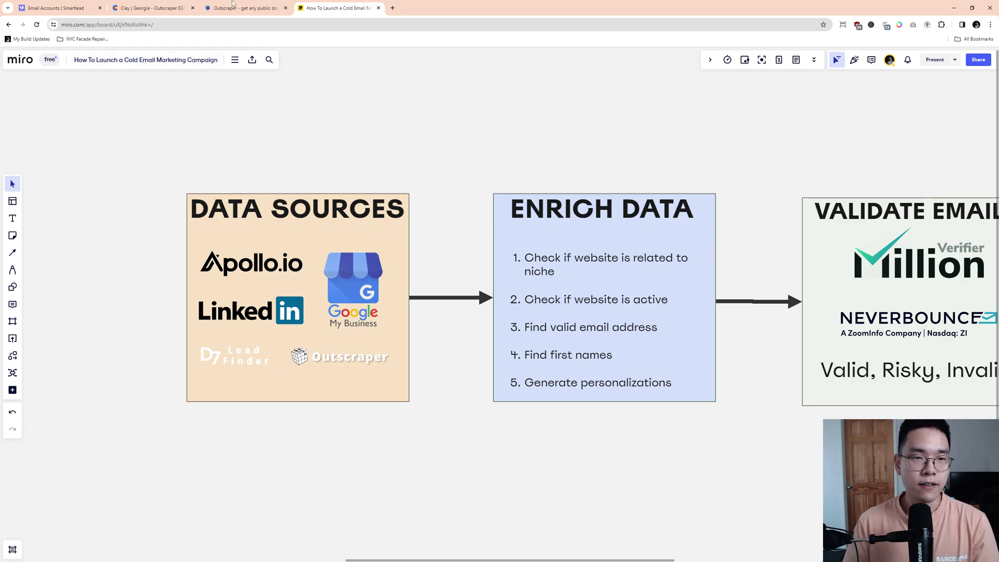
left_click(232, 8)
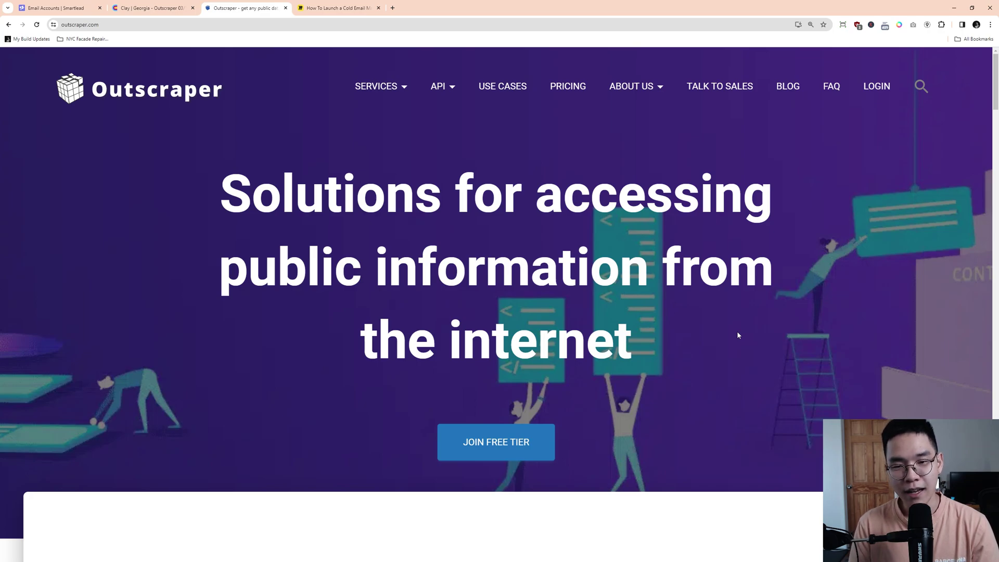
mouse_move(403, 89)
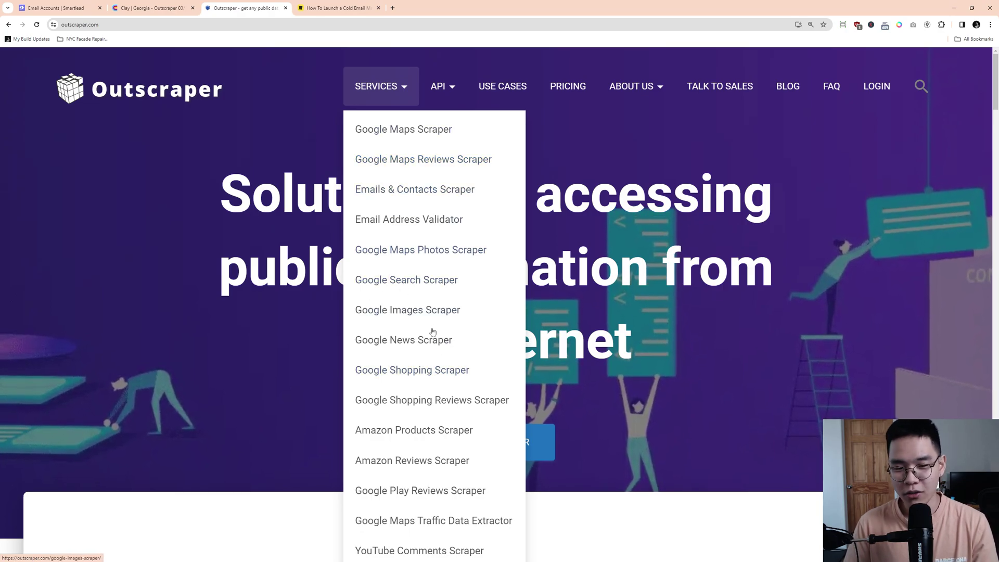
scroll(372, 331, "down", 1)
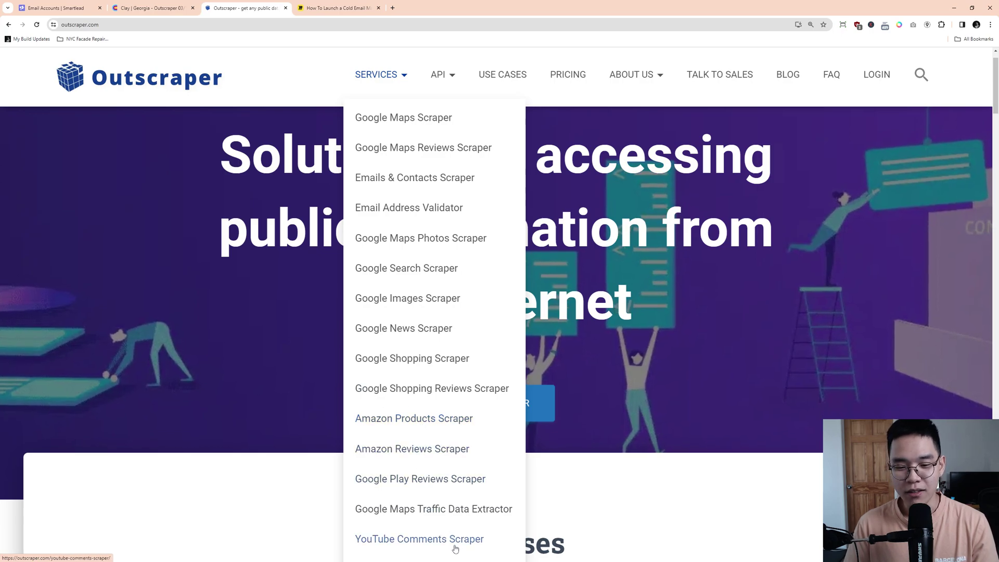
scroll(411, 510, "up", 1)
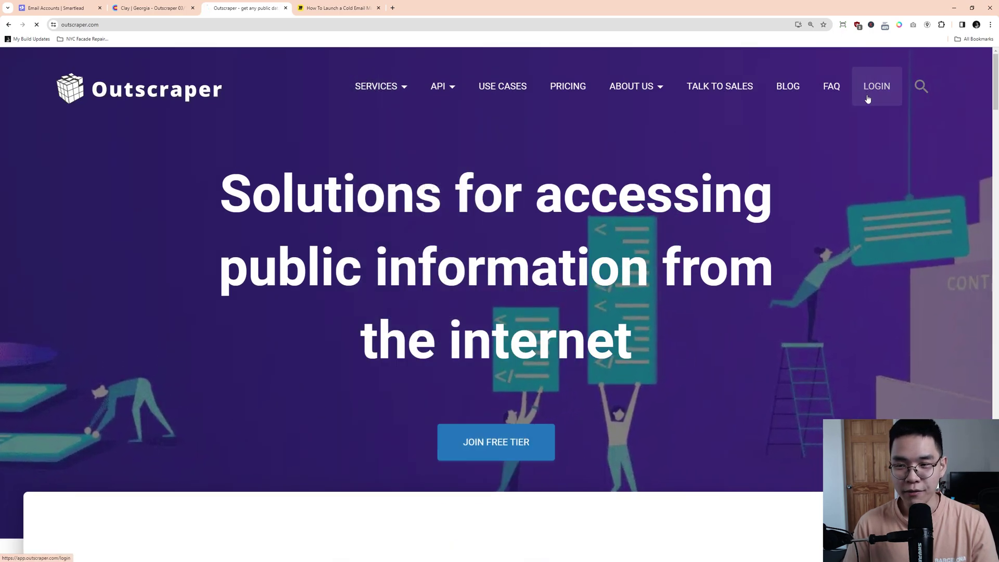
Step: Log in to Outscraper and review the credits and upcoming invoice on the profile page
left_click(877, 86)
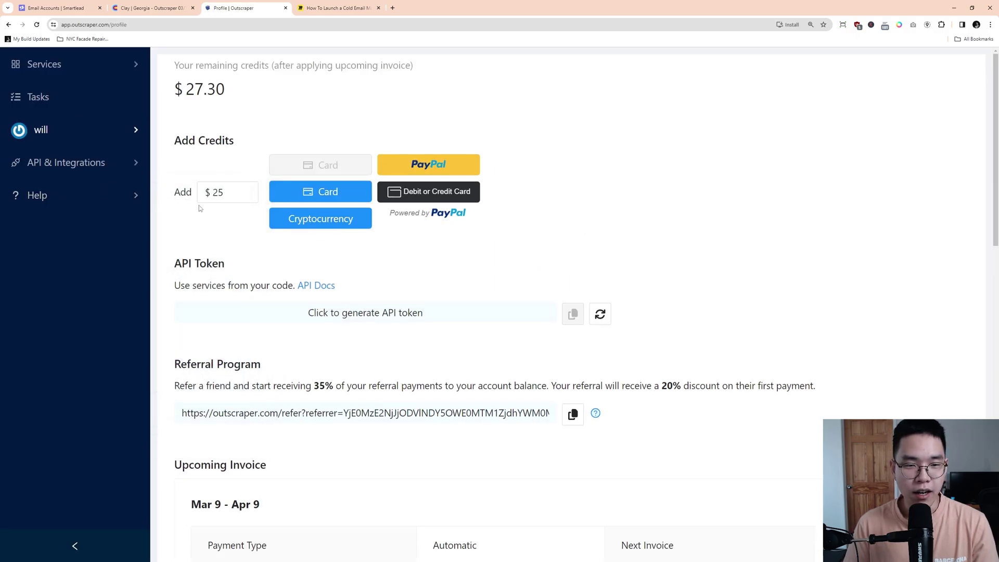
scroll(123, 241, "down", 4)
scroll(91, 238, "up", 2)
scroll(91, 237, "up", 3)
scroll(135, 240, "down", 4)
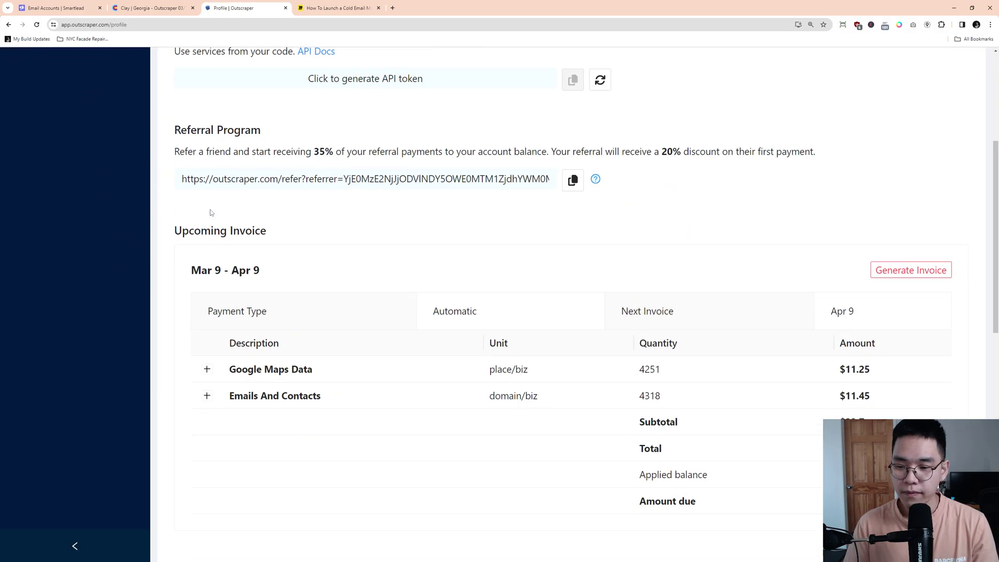
scroll(172, 243, "up", 4)
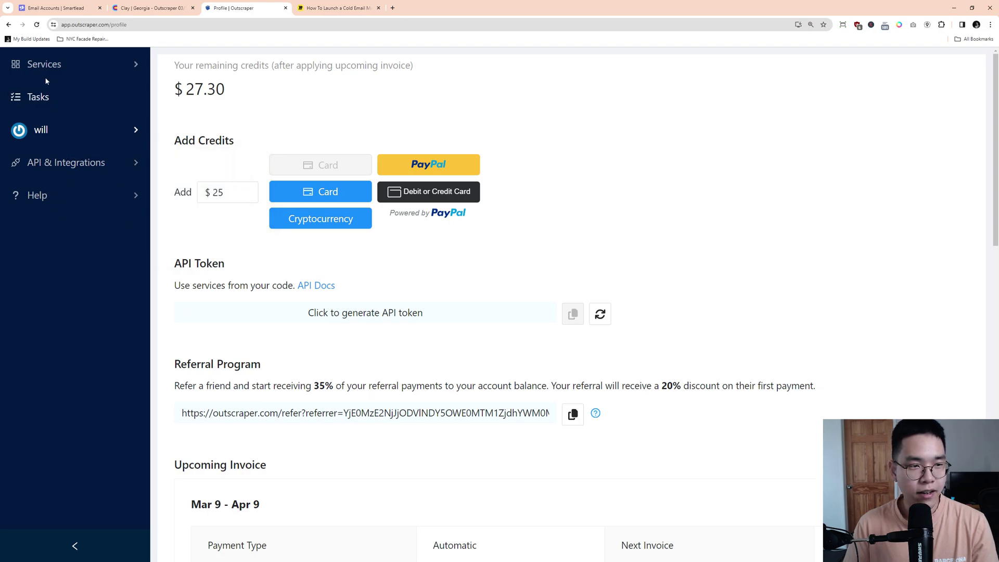
Step: Open the Google Maps Data Scraper service and look at its suggested business categories
mouse_move(55, 69)
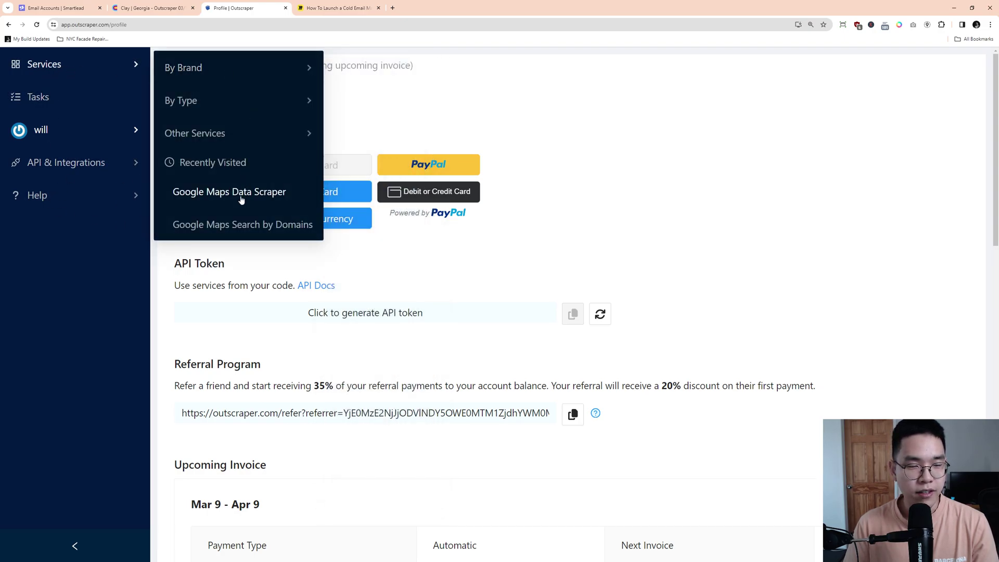
left_click(241, 199)
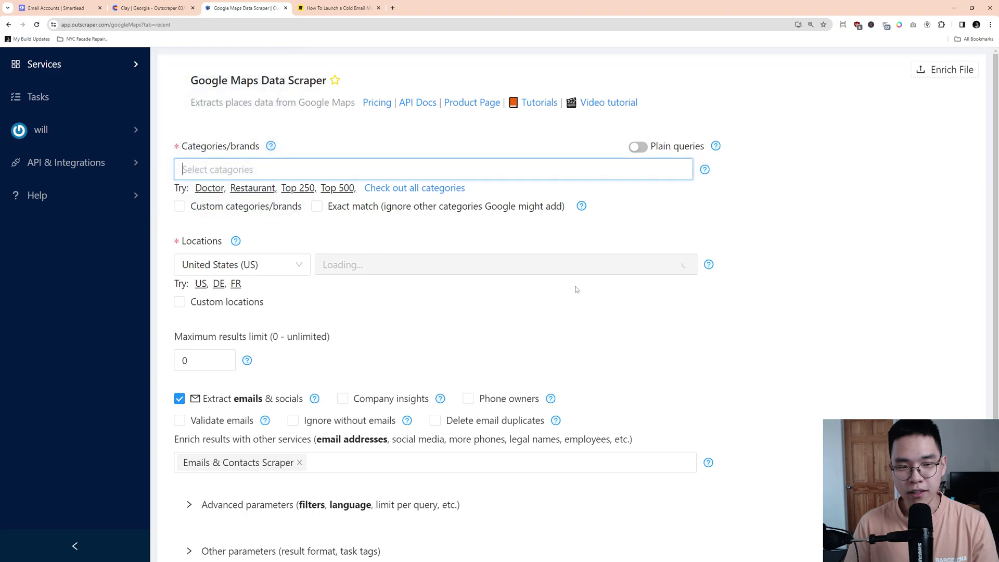
left_click(316, 175)
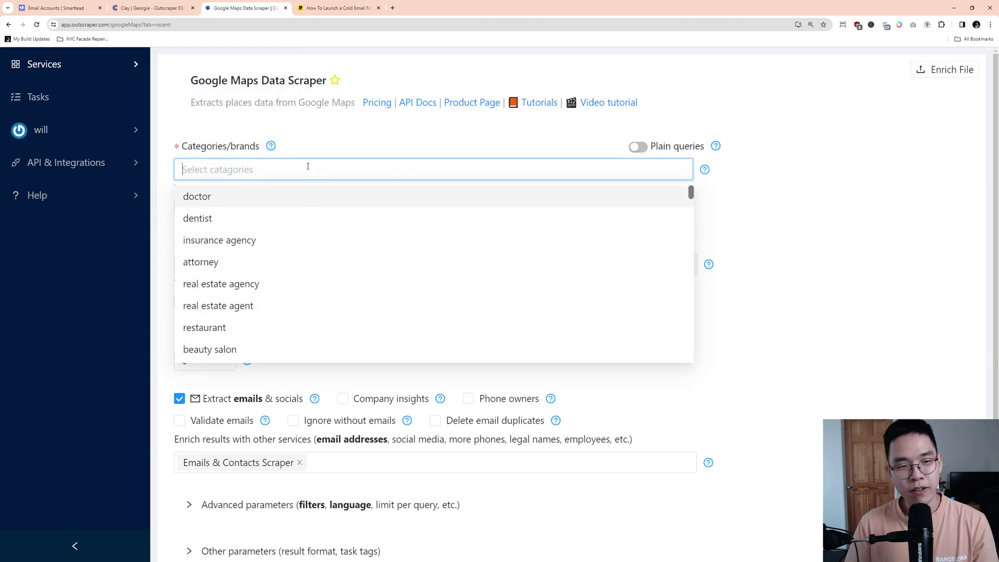
left_click(403, 135)
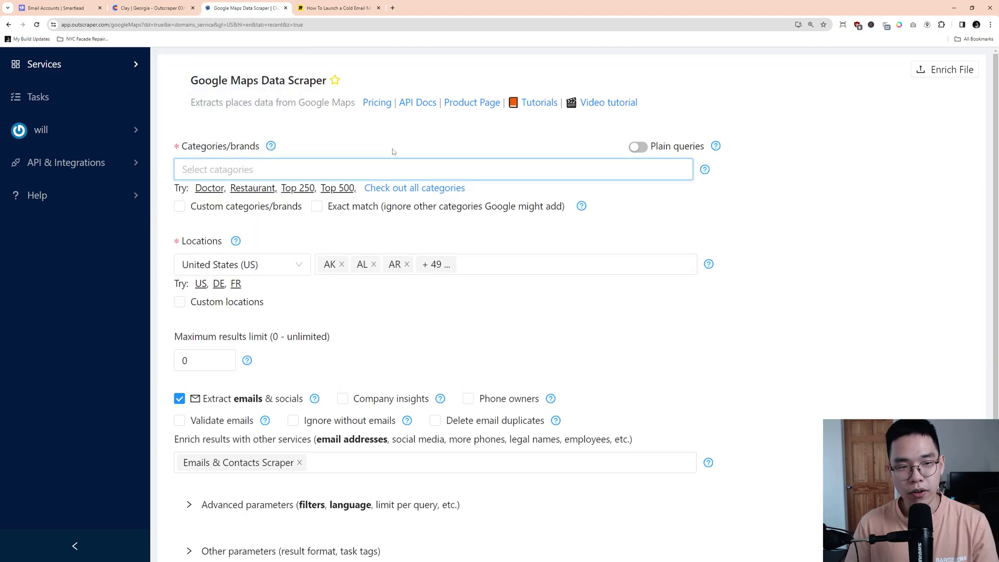
left_click(380, 162)
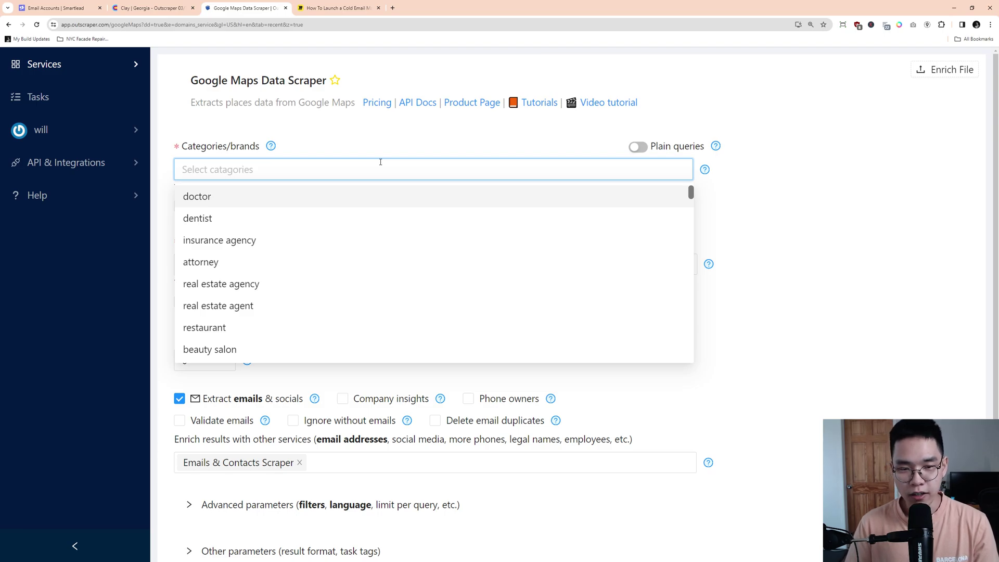
left_click(357, 147)
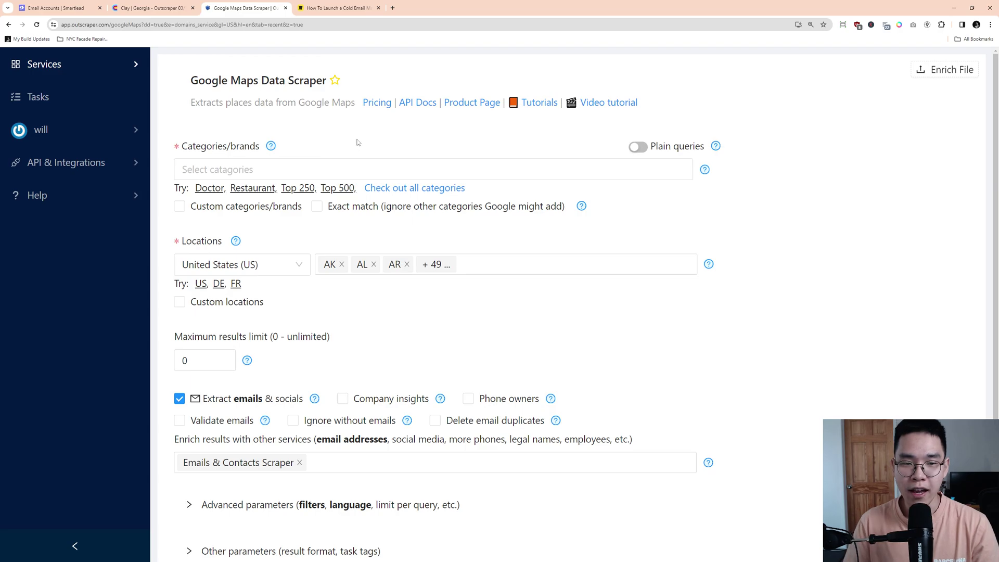
Step: Add acupuncturist and acupuncture clinic as the business categories to scrape
left_click(348, 169)
type("acupunct")
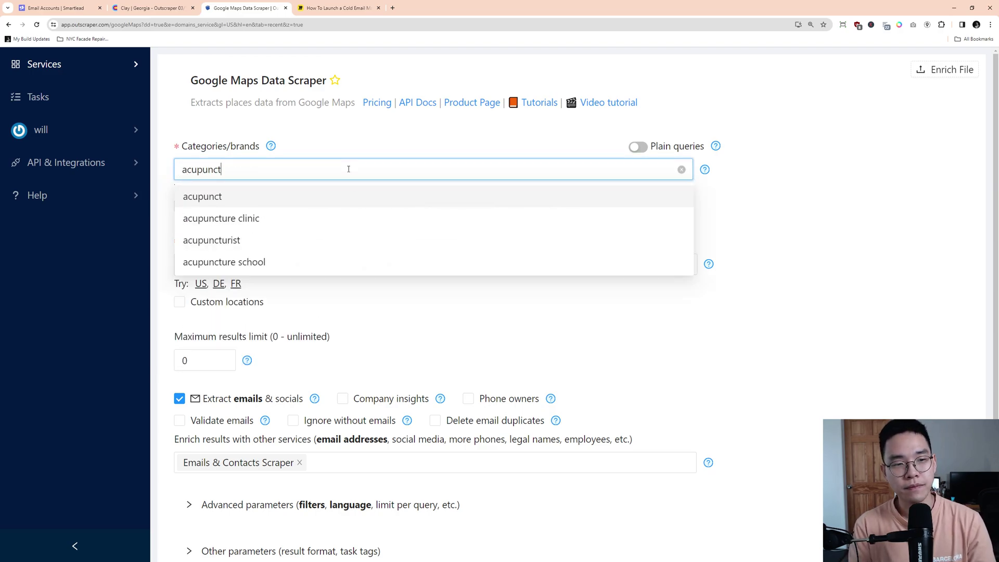
type("ure")
key("BackSpace")
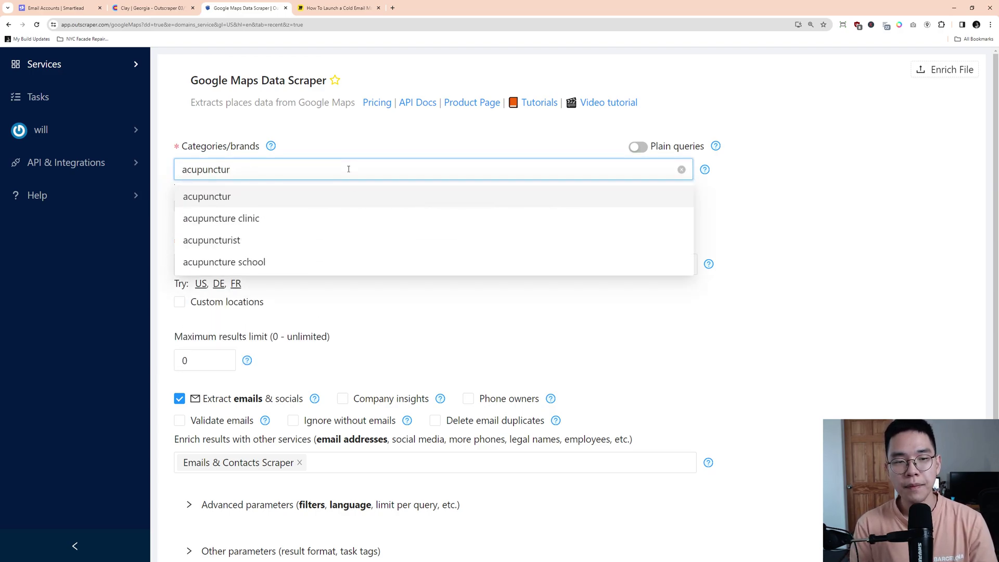
key("Return")
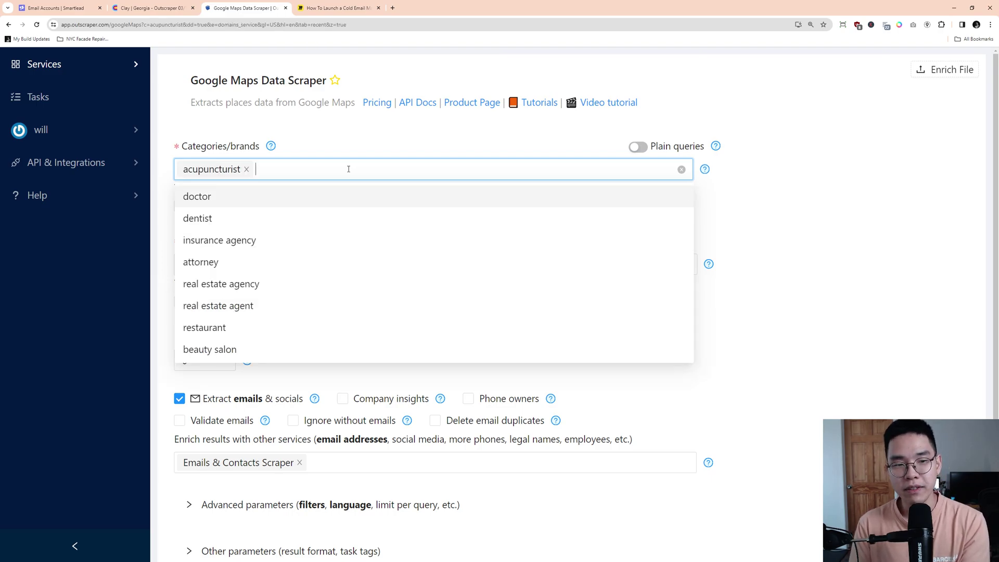
type("acup")
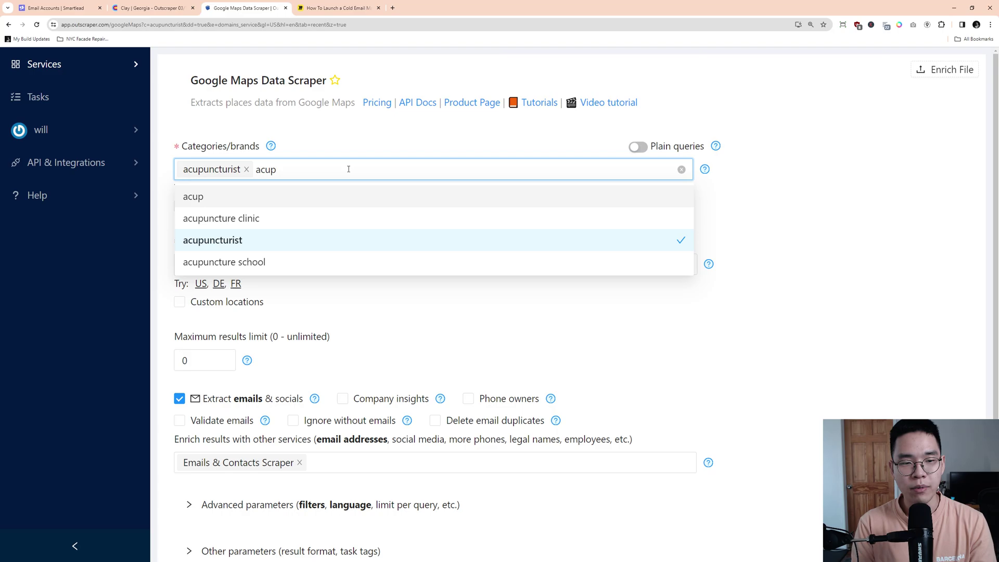
key("Down")
key("Return")
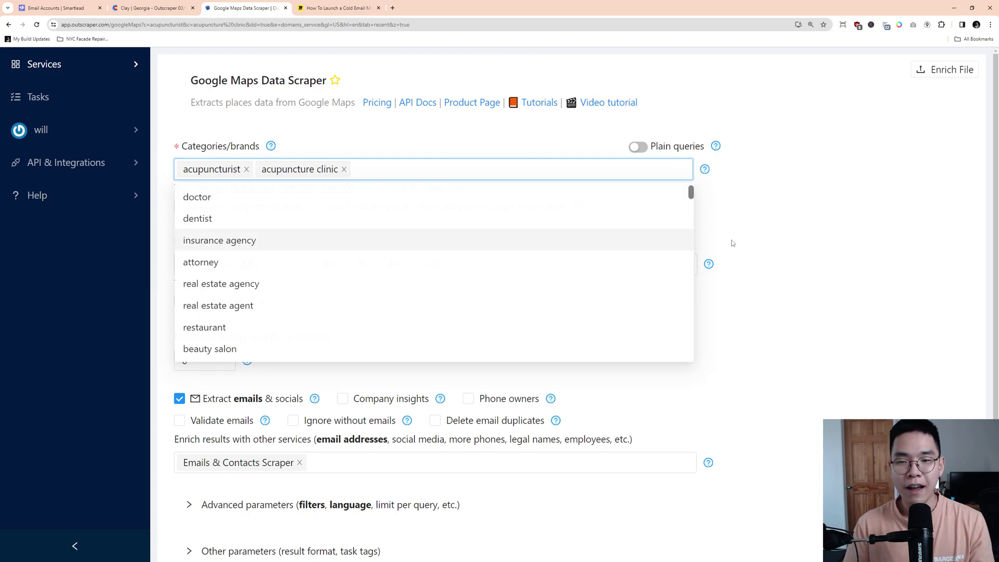
left_click(786, 236)
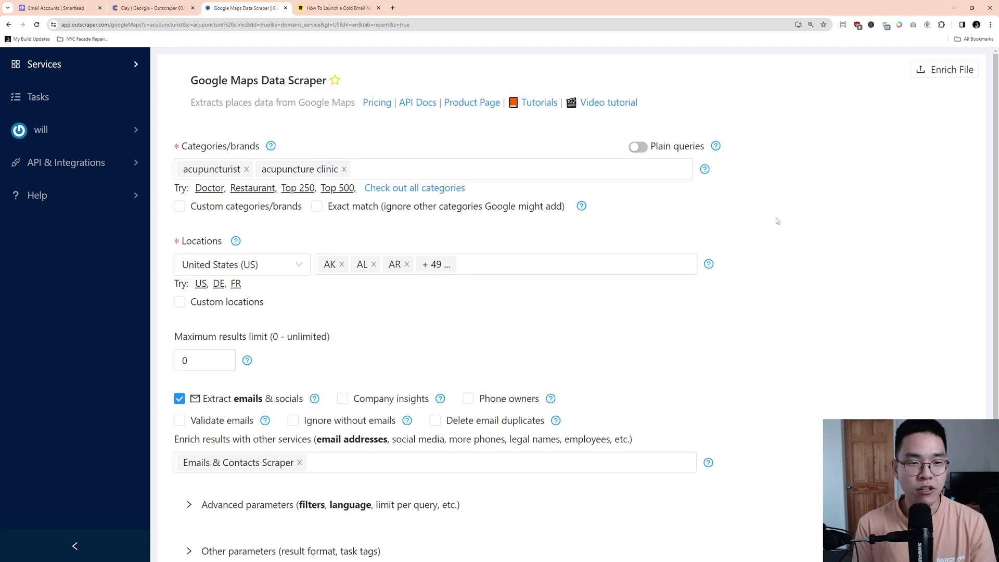
Step: Look at the plain queries entry mode and return to the category and location form
left_click(637, 148)
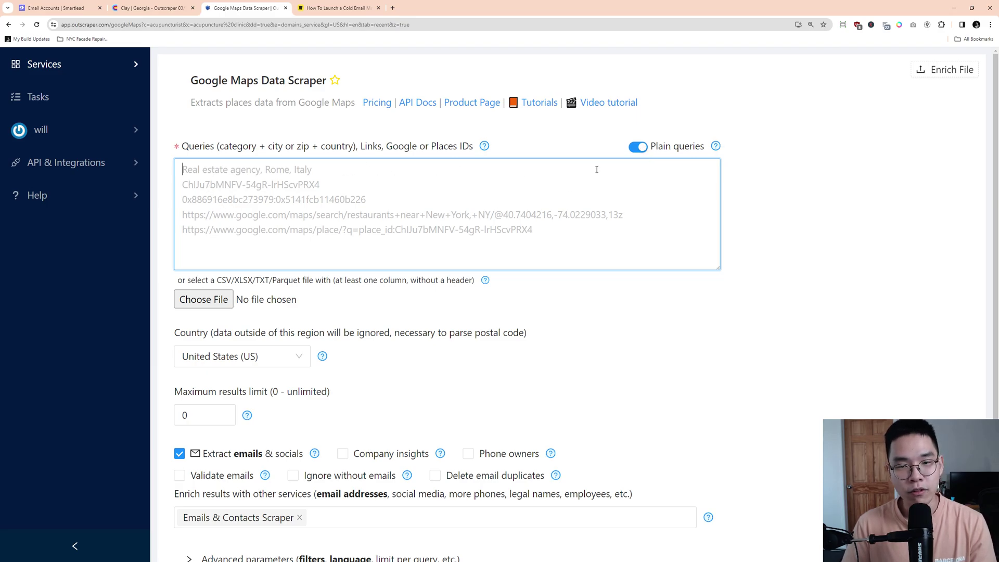
left_click(637, 148)
left_click(859, 234)
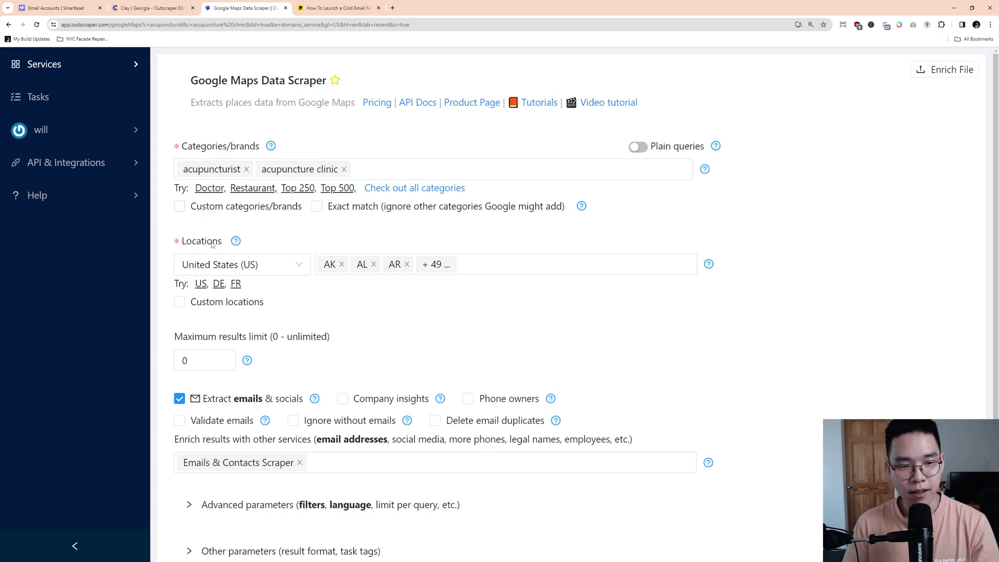
Step: Clear all preselected states from the United States locations
scroll(343, 263, "down", 2)
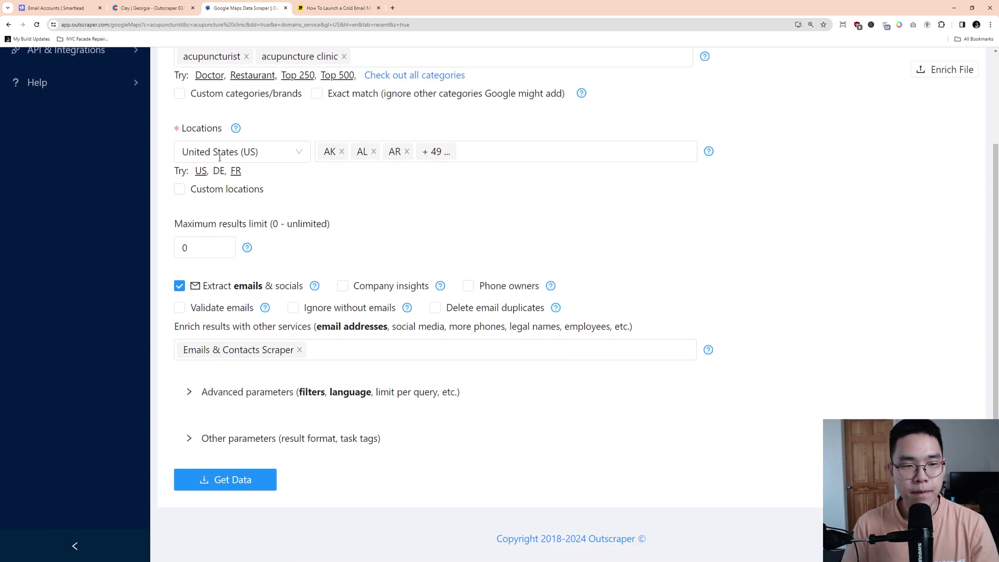
left_click(411, 143)
left_click(686, 151)
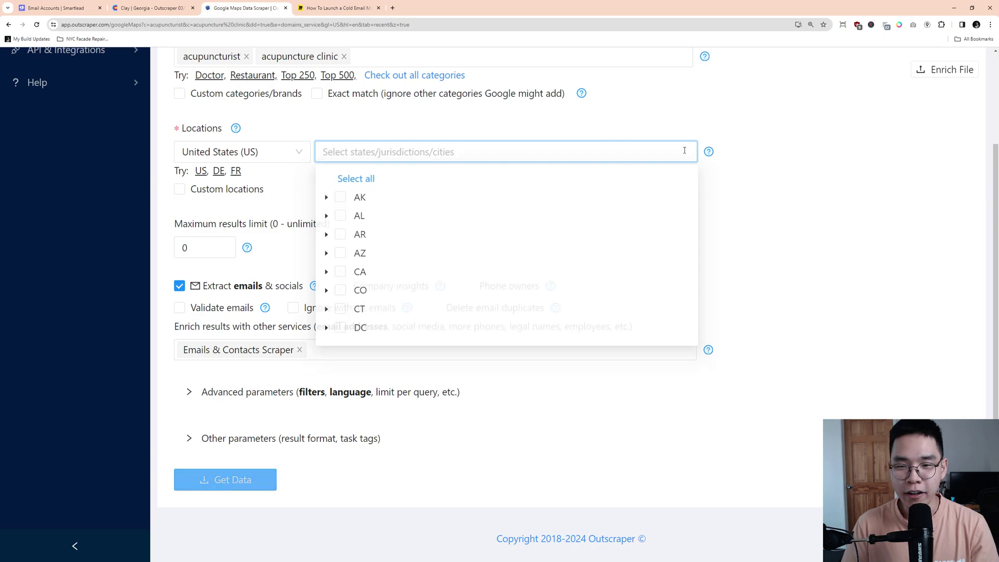
Step: Read the help notes on locations and download the locations.csv reference file
mouse_move(237, 131)
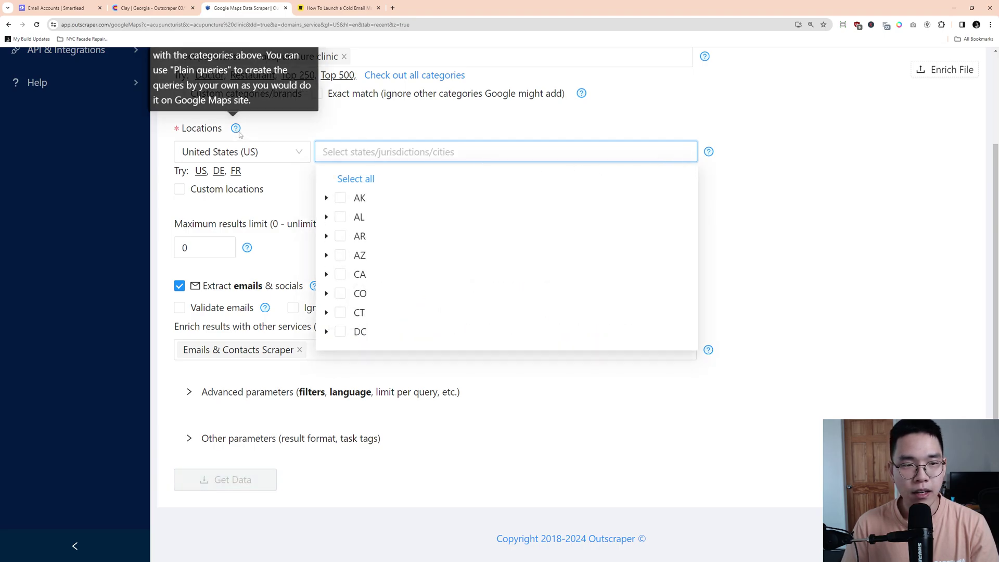
scroll(239, 134, "up", 1)
mouse_move(709, 231)
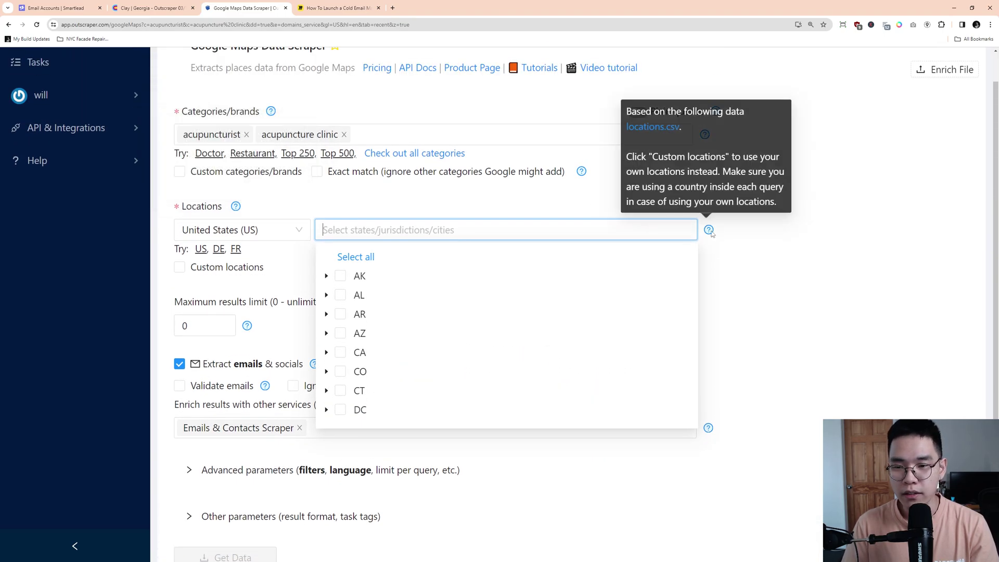
left_click(653, 135)
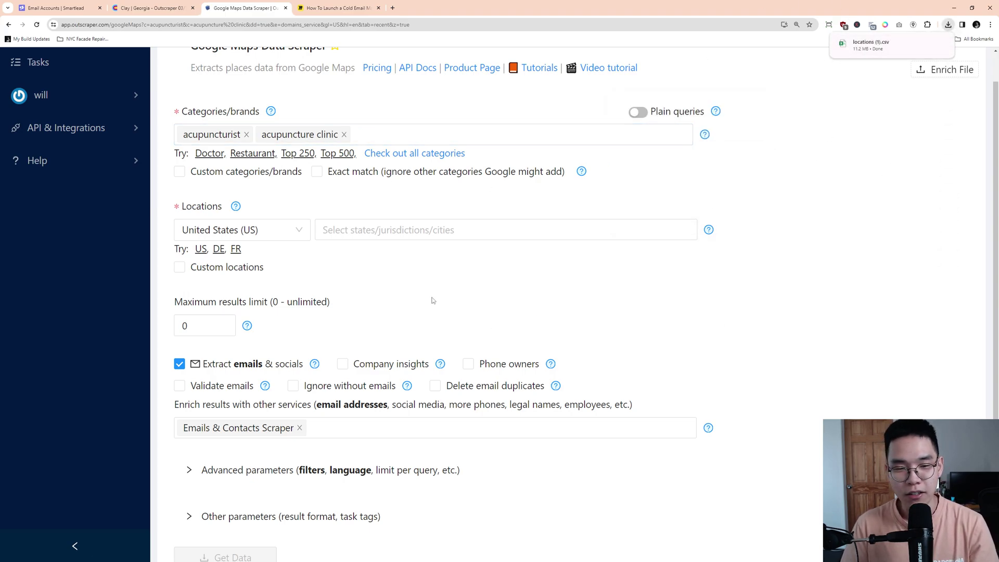
Step: Search the locations for brooklyn and select Brooklyn in NY with all its zip codes
left_click(392, 232)
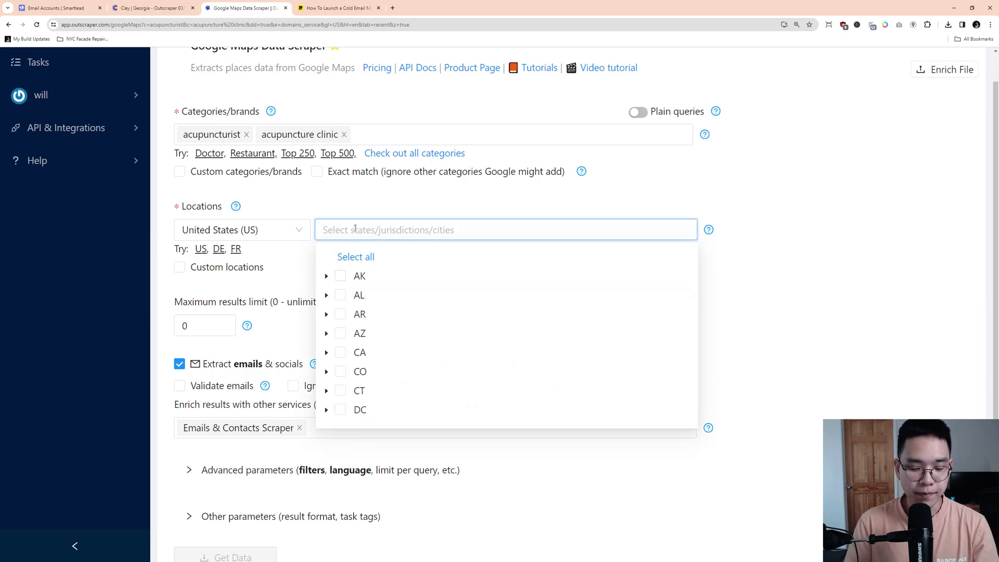
type("brooklyn")
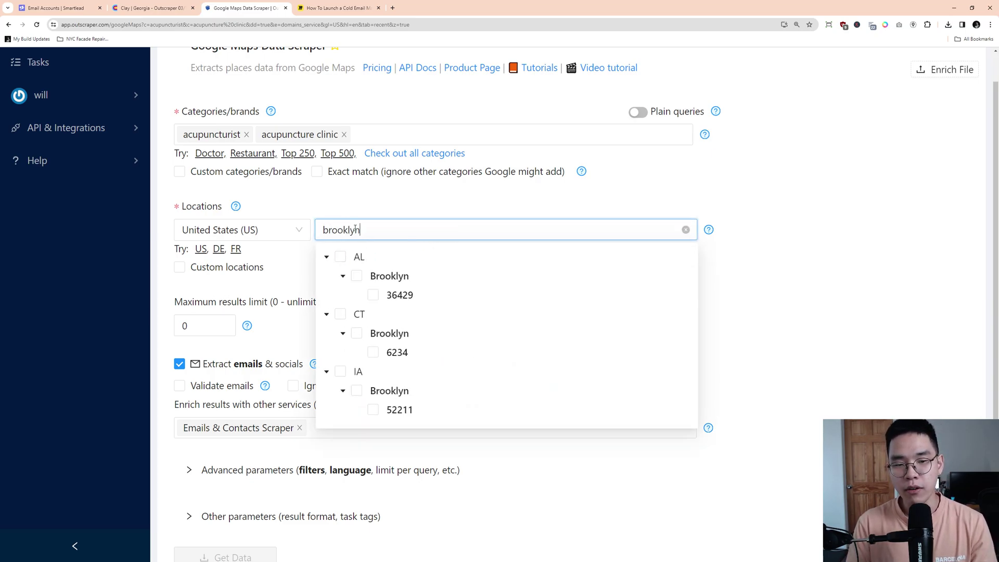
scroll(471, 314, "down", 3)
scroll(471, 315, "up", 1)
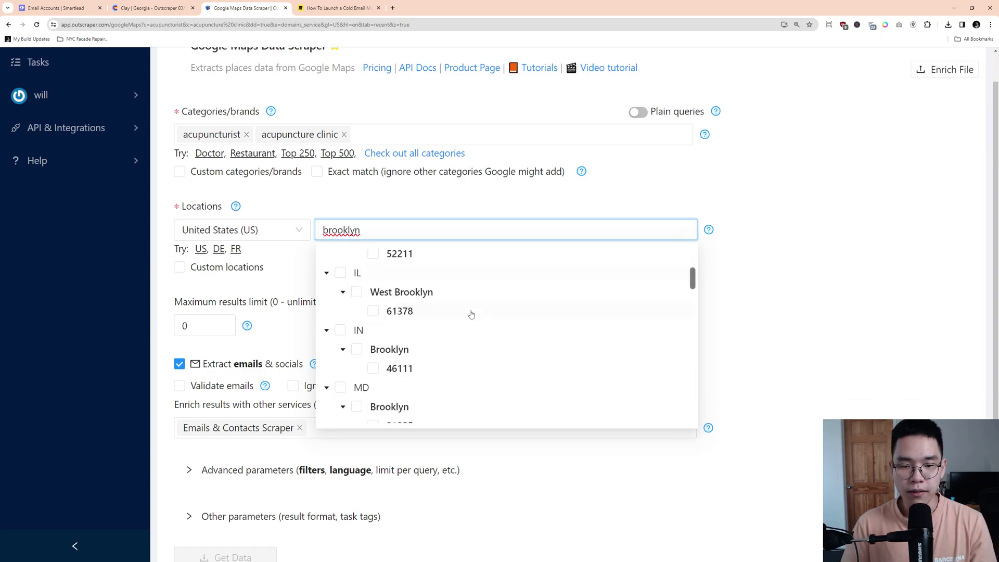
scroll(472, 315, "down", 3)
scroll(472, 316, "down", 2)
scroll(437, 318, "down", 3)
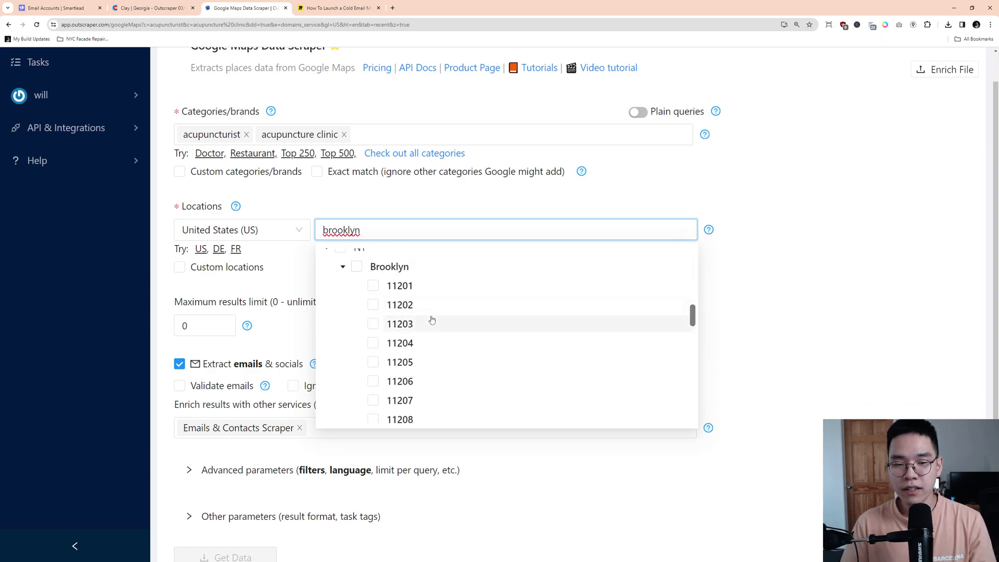
scroll(409, 281, "down", 3)
scroll(406, 291, "up", 6)
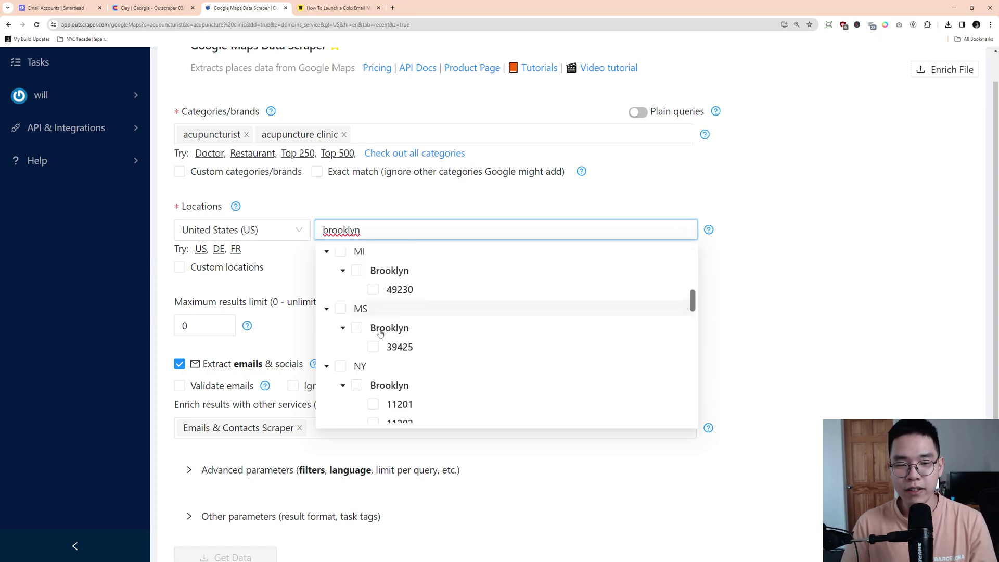
left_click(358, 387)
scroll(487, 384, "down", 10)
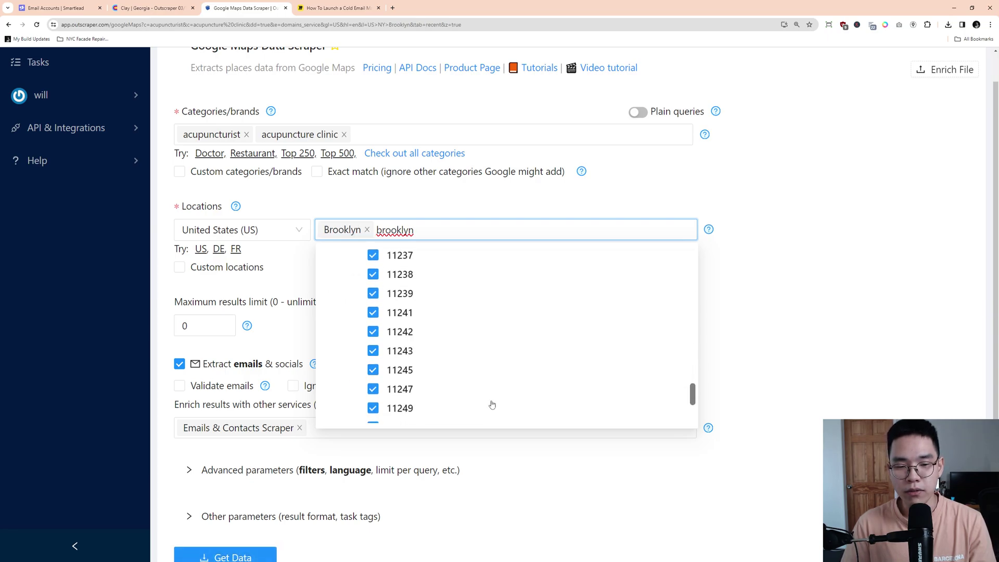
left_click(861, 303)
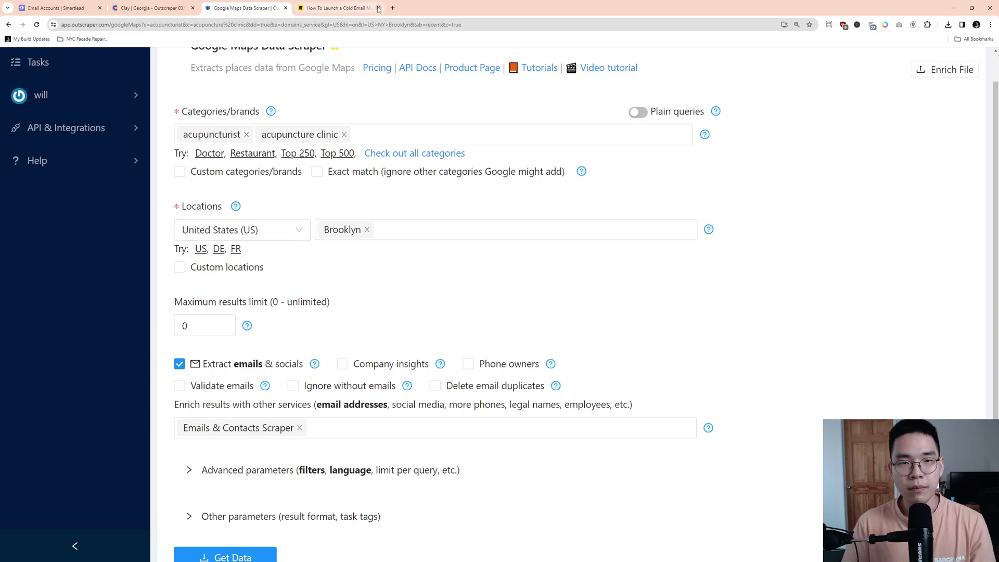
Step: Search the web for google sheets in a new browser tab
left_click(393, 8)
type("google sheet")
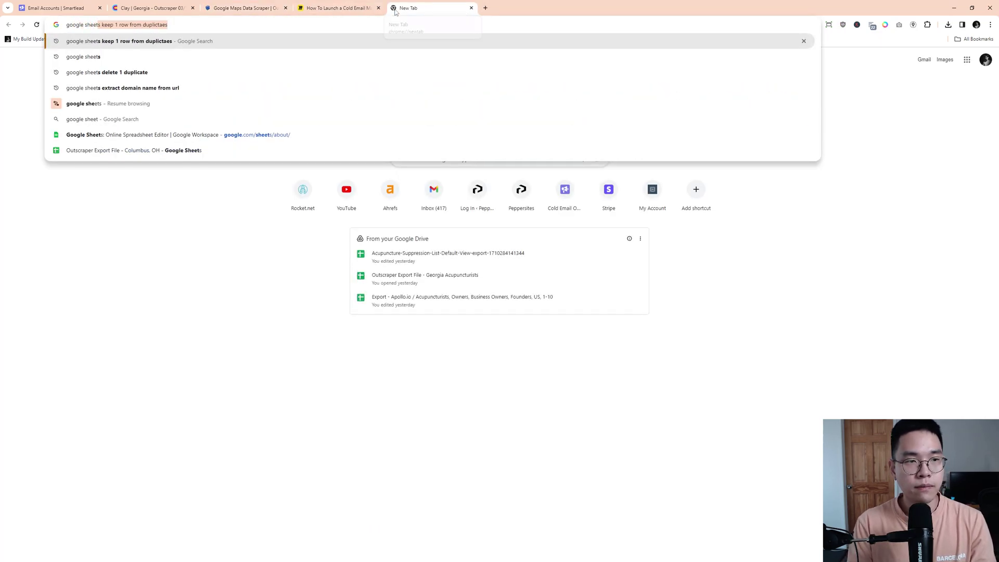
type("s")
key("Return")
left_click_drag(129, 67, 261, 83)
key("BackSpace")
key("Return")
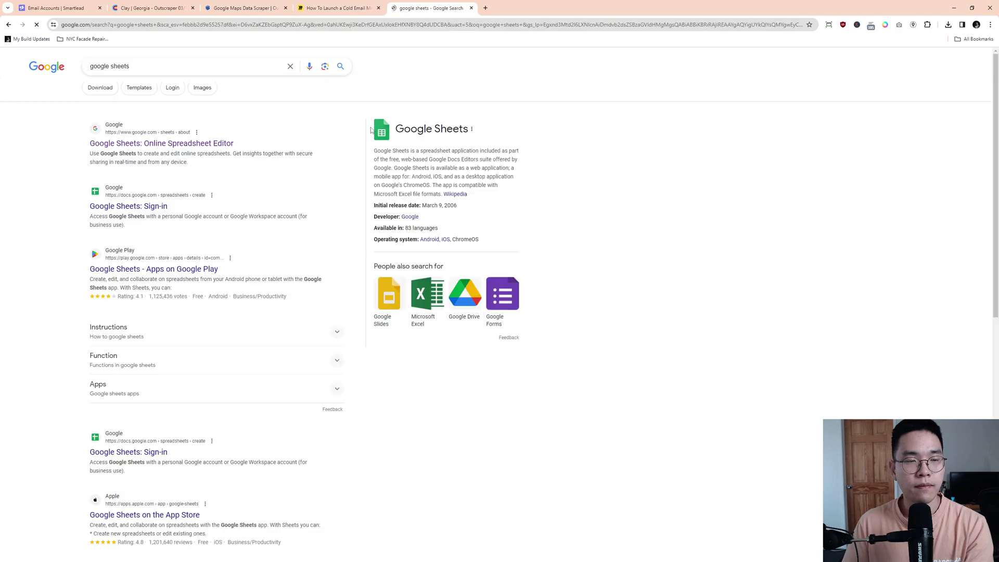
Step: Go to the Google Sheets file list and open the spreadsheet Outscraper Export File - Georgia Acupuncturists
left_click(161, 143)
left_click(290, 256)
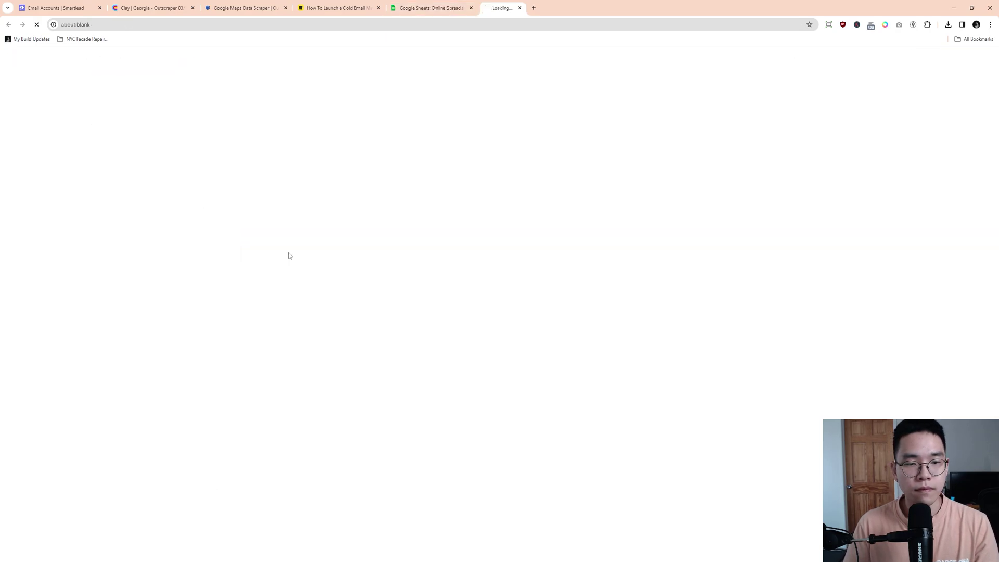
key("ctrl+w")
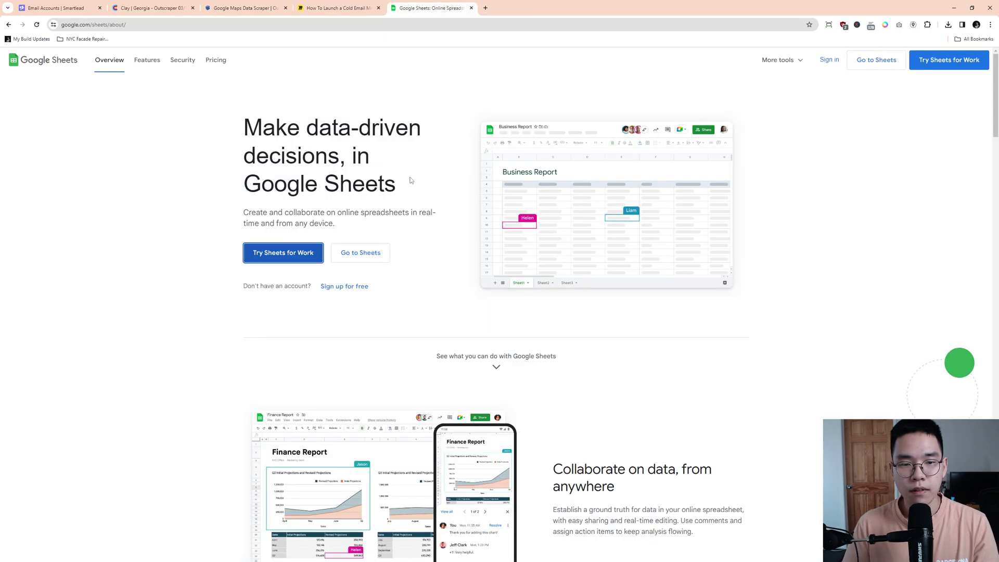
left_click(360, 254)
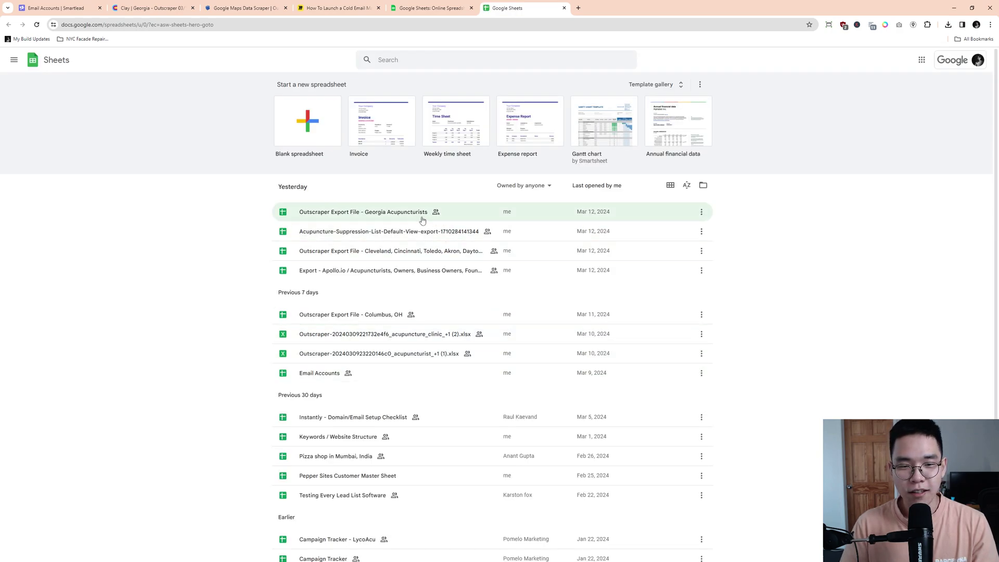
left_click(399, 218)
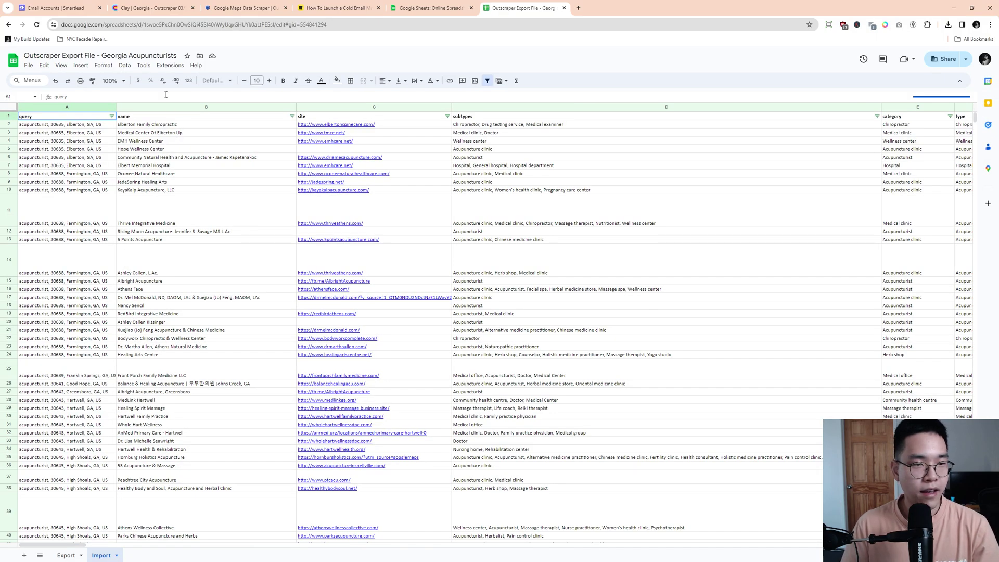
Step: Examine the query column of the Import sheet for the category, zip code and city behind each scraped business
key("ctrl+plus")
key("ctrl+plus")
key("ctrl+plus")
key("ctrl+plus")
key("ctrl+plus")
left_click(116, 203)
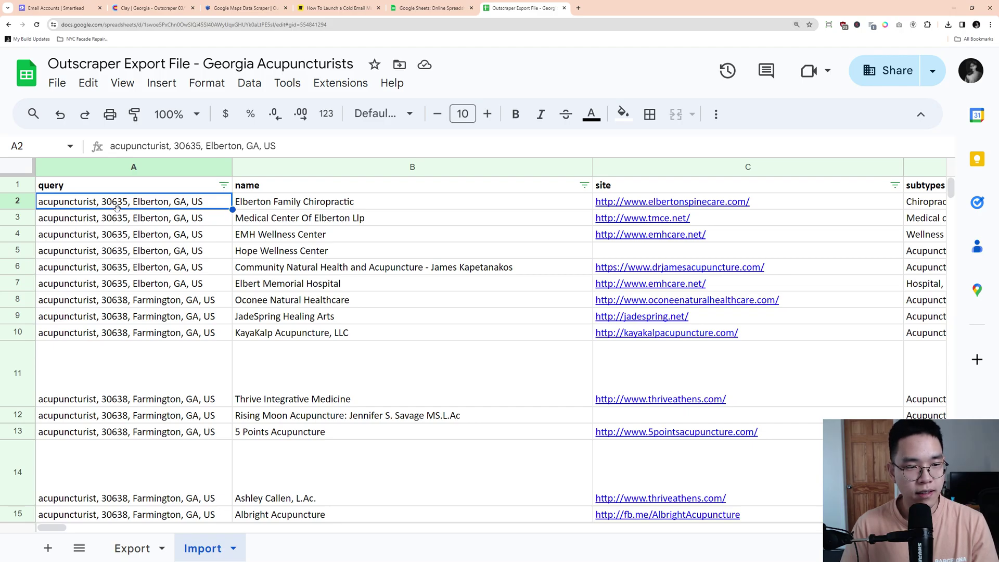
scroll(117, 334, "down", 17)
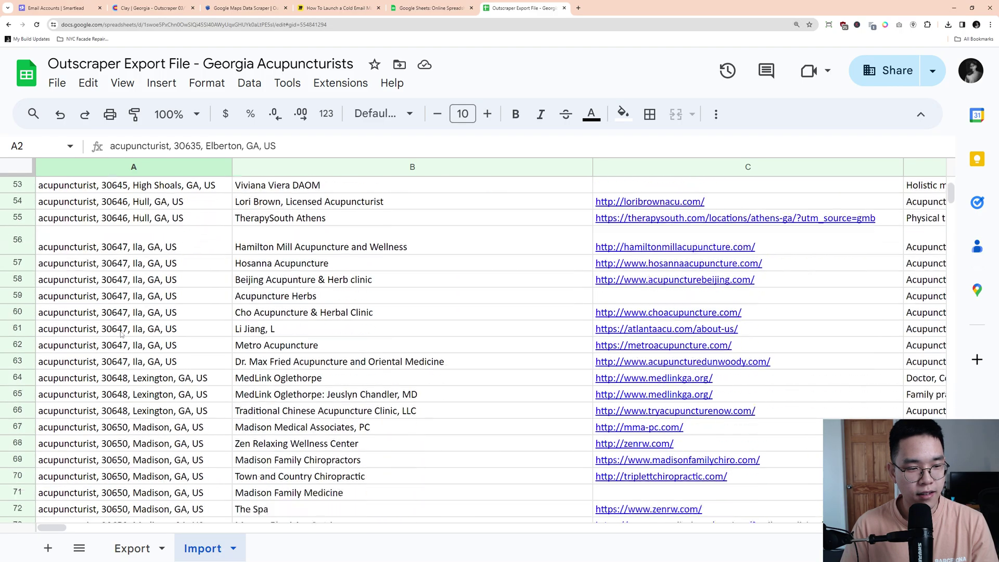
scroll(121, 335, "down", 20)
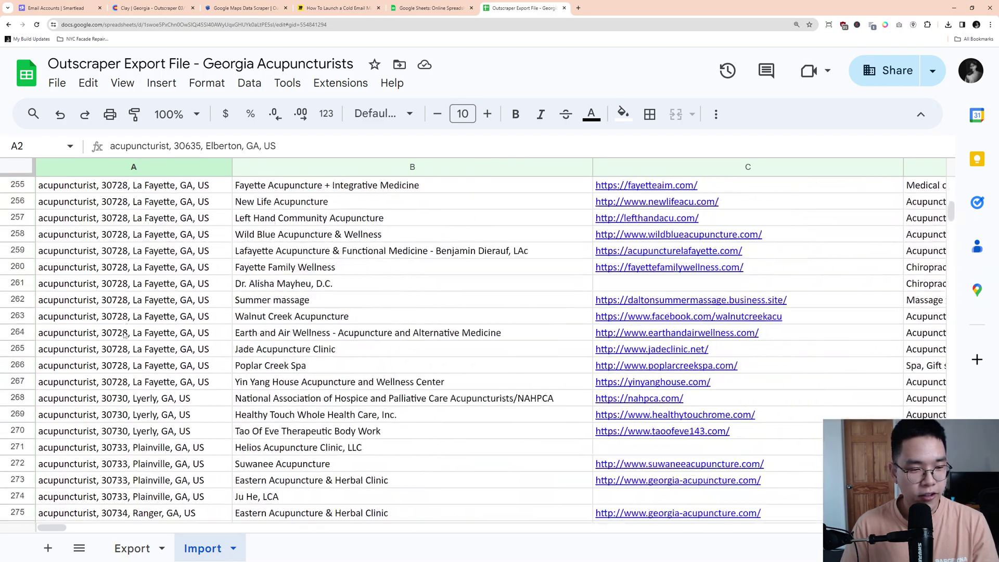
scroll(124, 335, "down", 20)
scroll(125, 335, "up", 14)
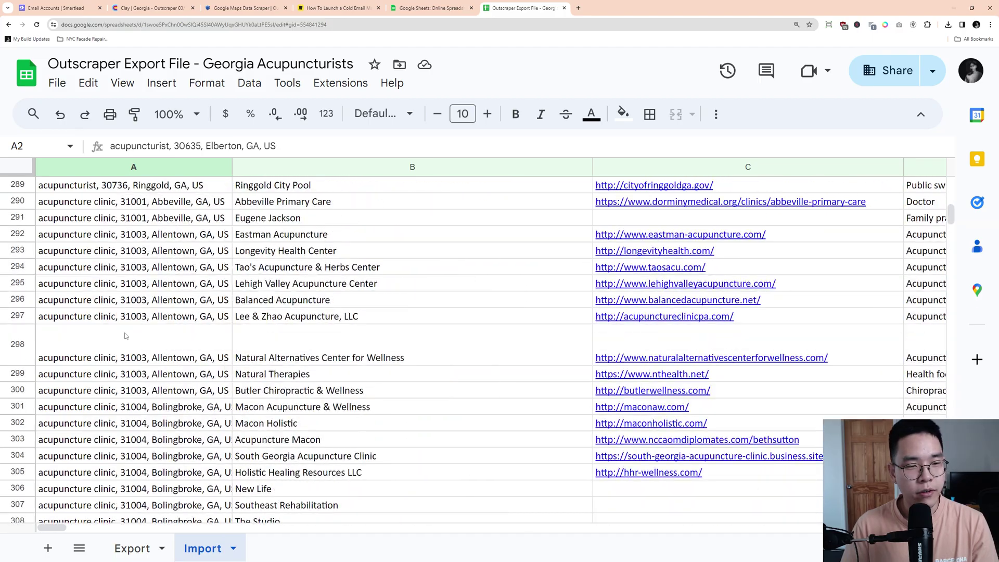
scroll(125, 336, "down", 20)
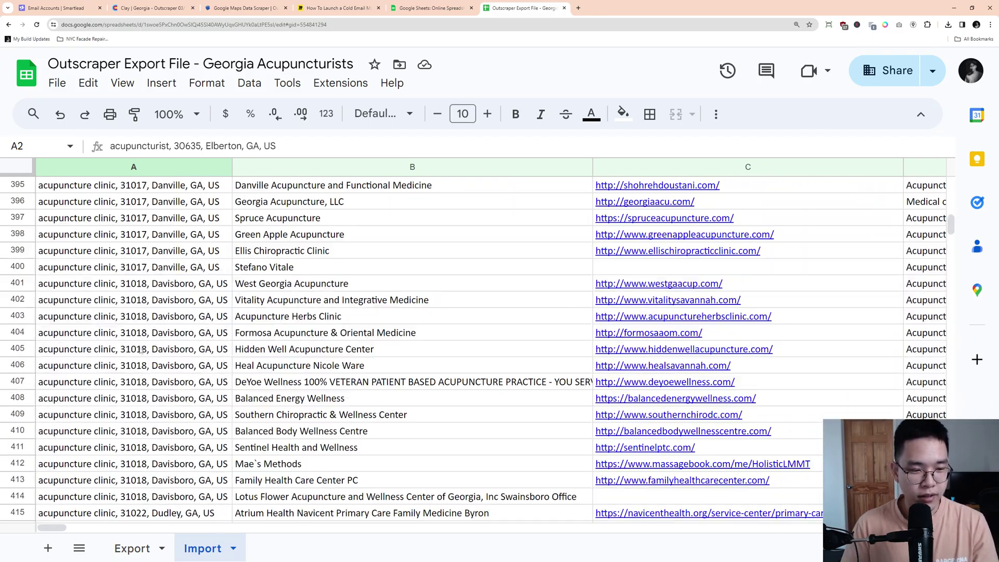
scroll(141, 352, "down", 20)
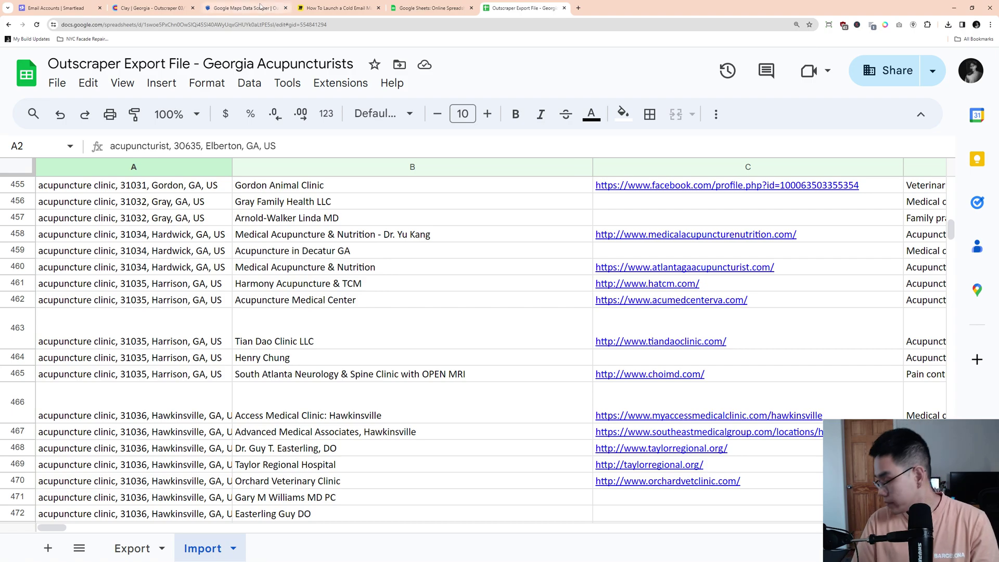
Step: Return to the Outscraper Google Maps scraper form and expand the advanced parameters to review the duplicate and zip code options
left_click(258, 8)
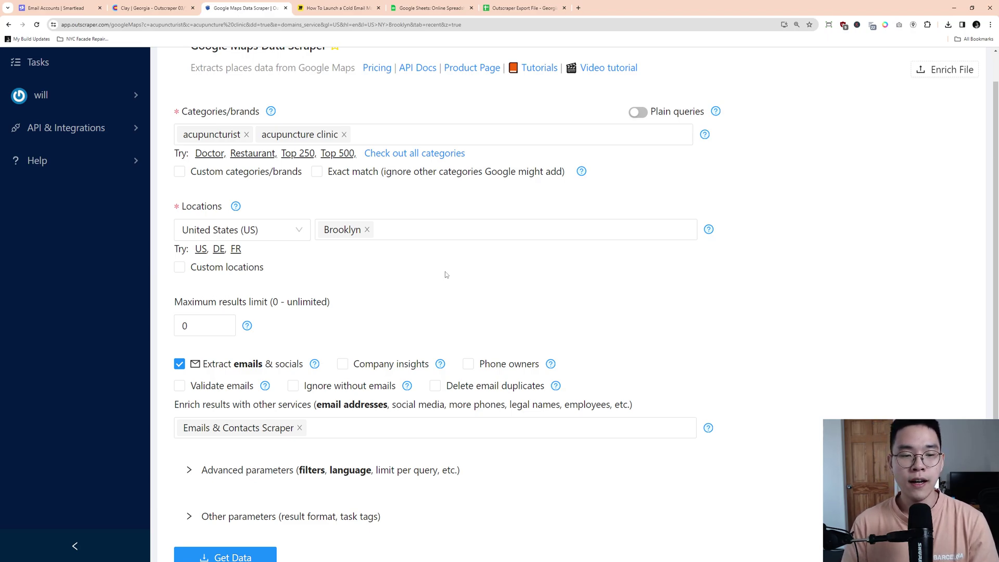
scroll(442, 268, "down", 2)
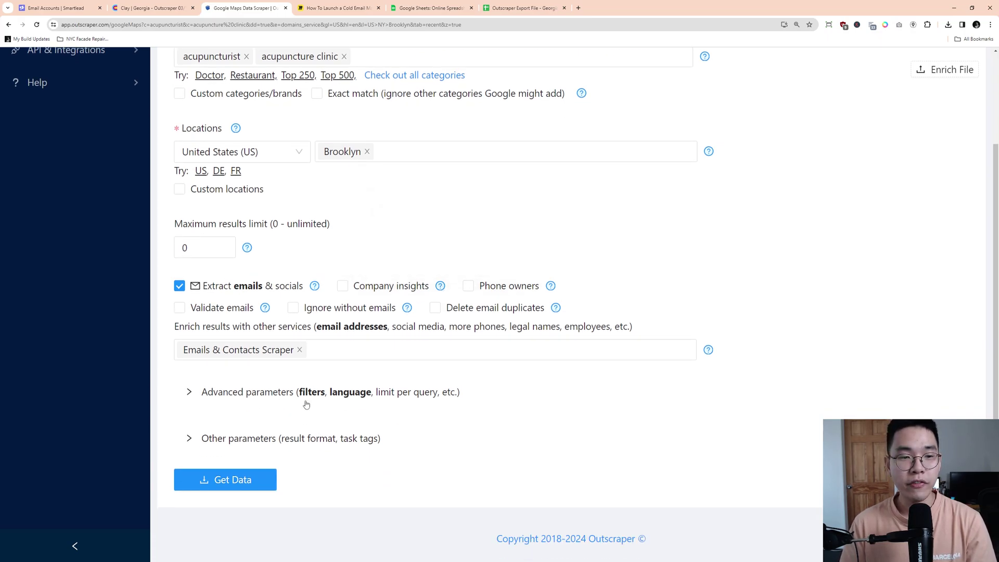
left_click(186, 402)
scroll(659, 443, "down", 3)
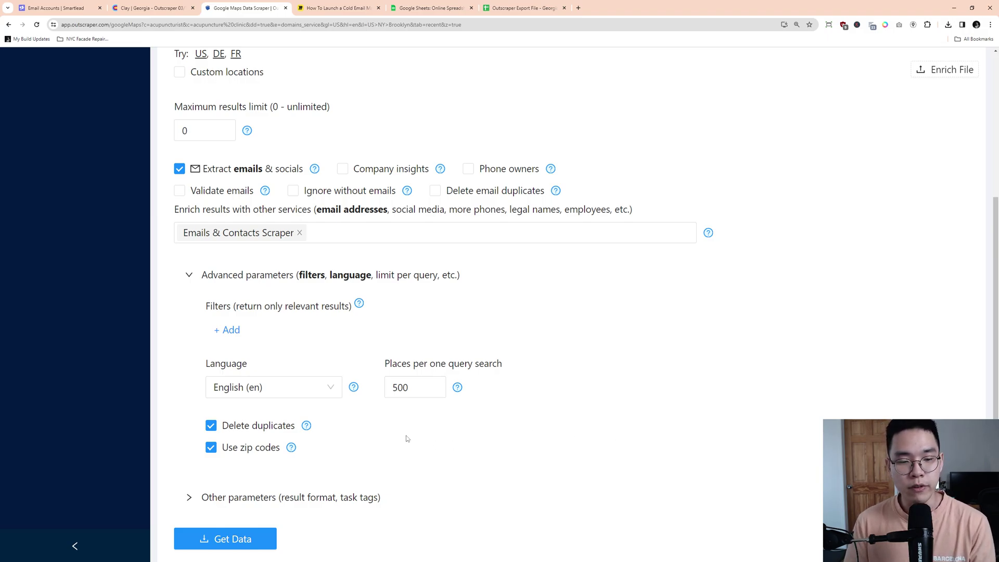
mouse_move(306, 425)
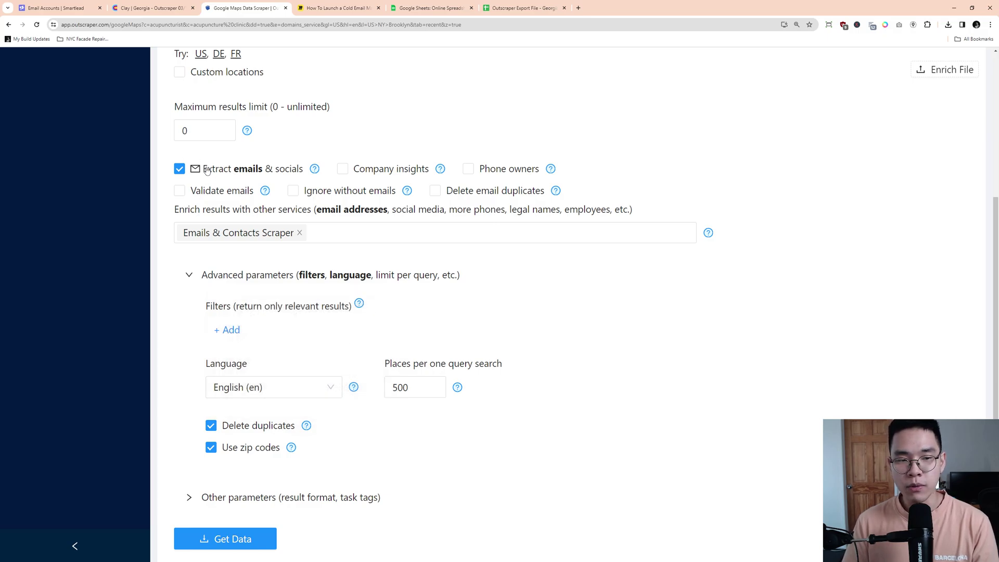
Step: Read the help note on extracting emails and socials and skim its linked article on the email-finding method
mouse_move(314, 172)
scroll(315, 173, "up", 1)
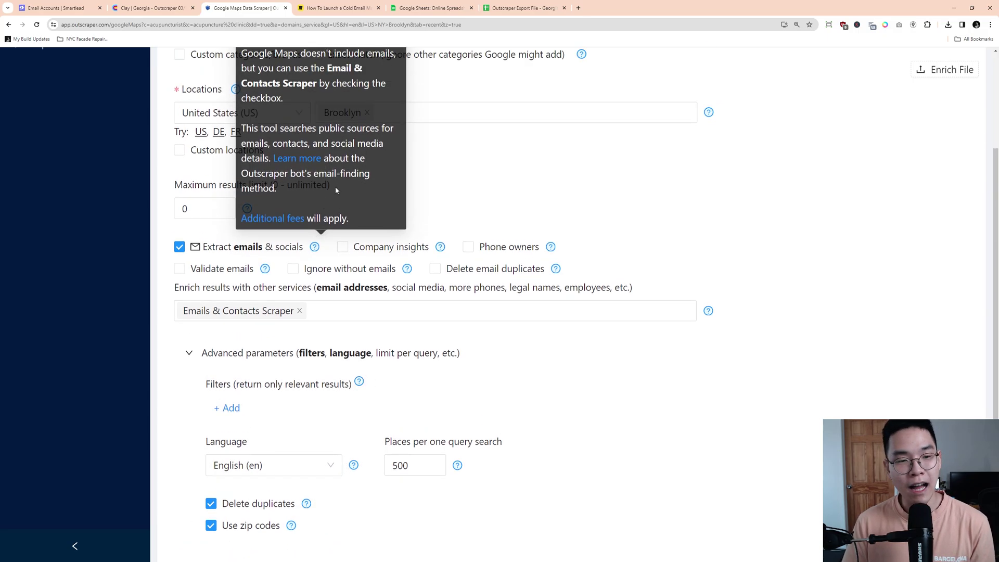
left_click(297, 158)
scroll(184, 273, "down", 7)
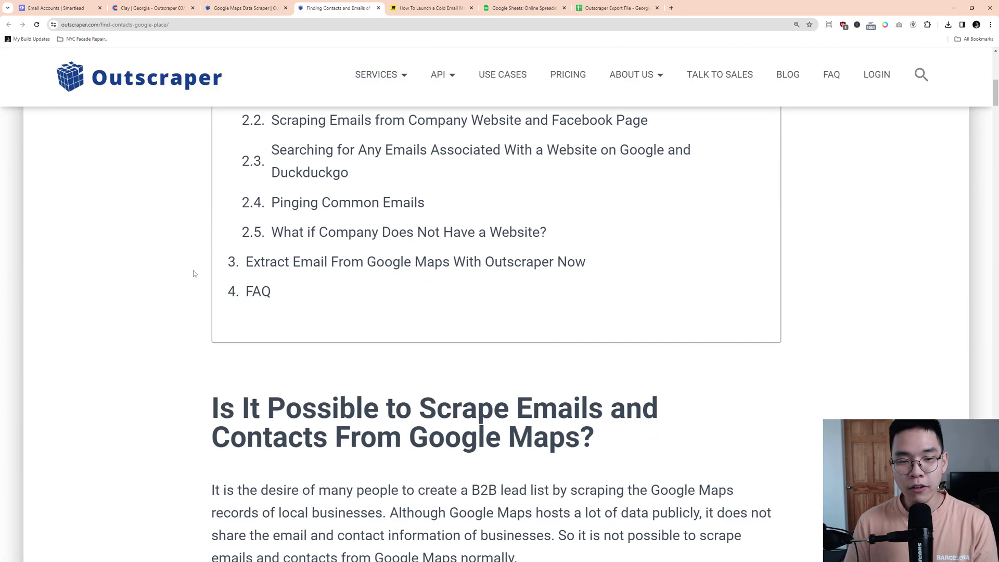
scroll(194, 273, "up", 1)
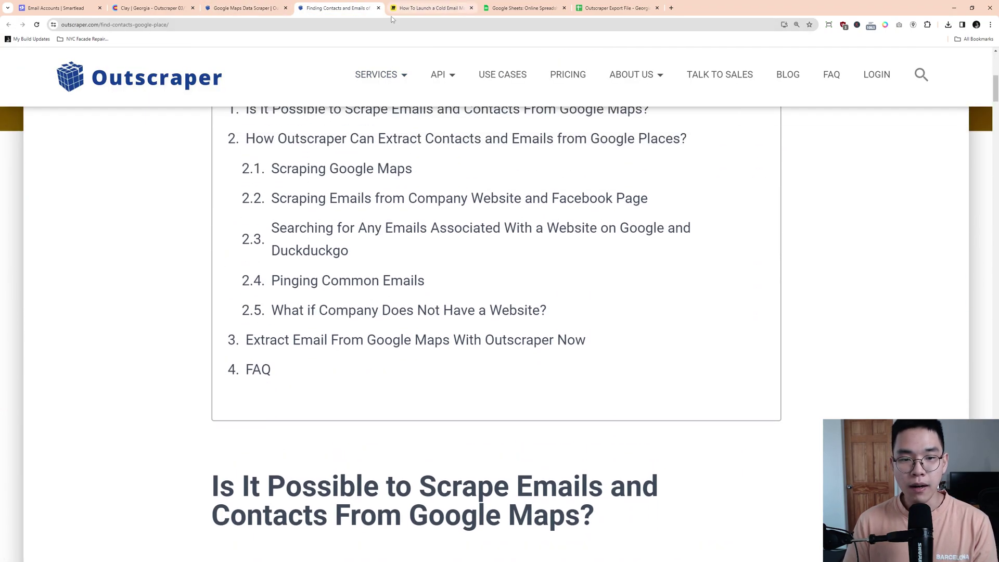
left_click(379, 8)
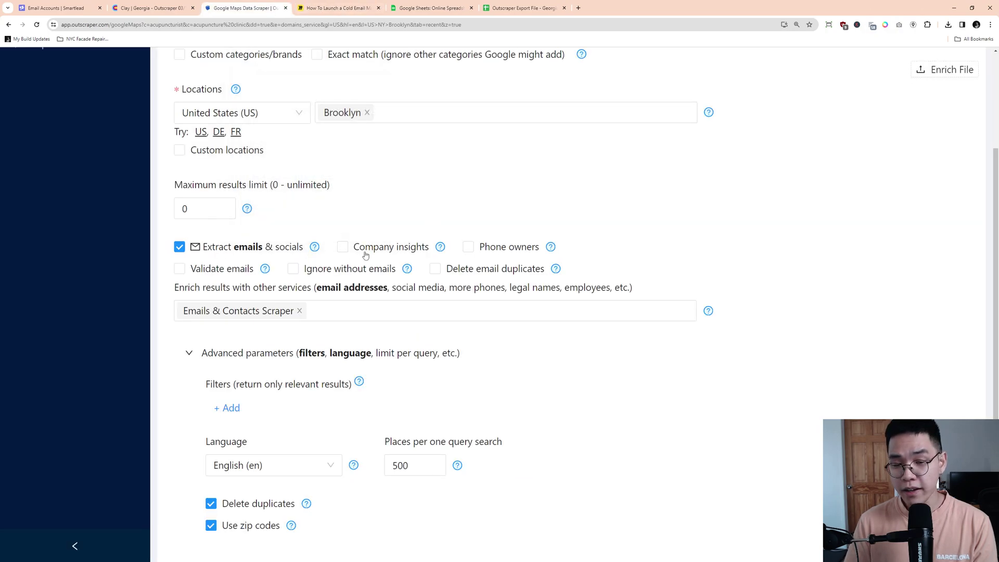
mouse_move(314, 247)
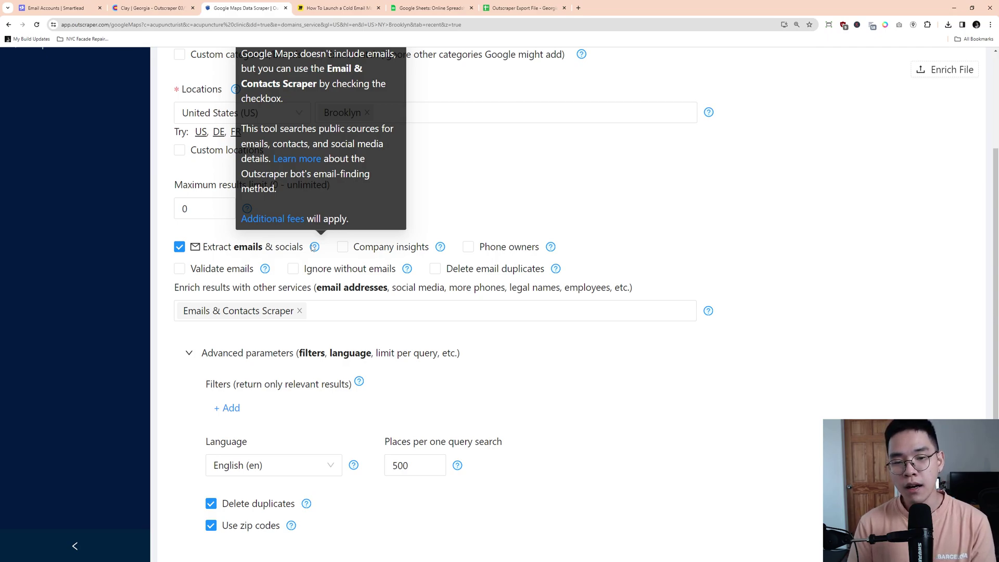
Step: Expand the other parameters and review the result extension, task tags and columns to return
scroll(624, 345, "down", 3)
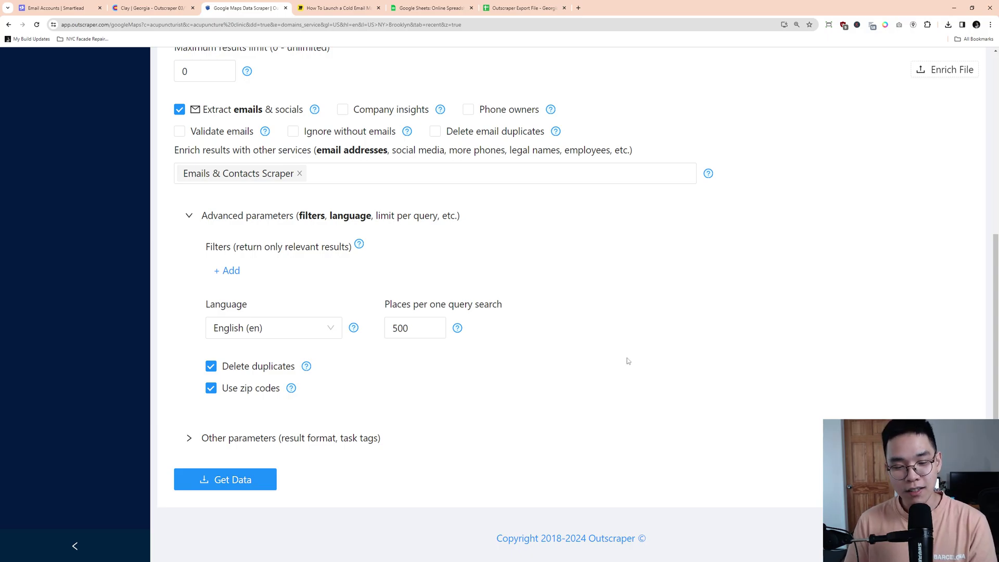
left_click(198, 443)
scroll(516, 452, "down", 5)
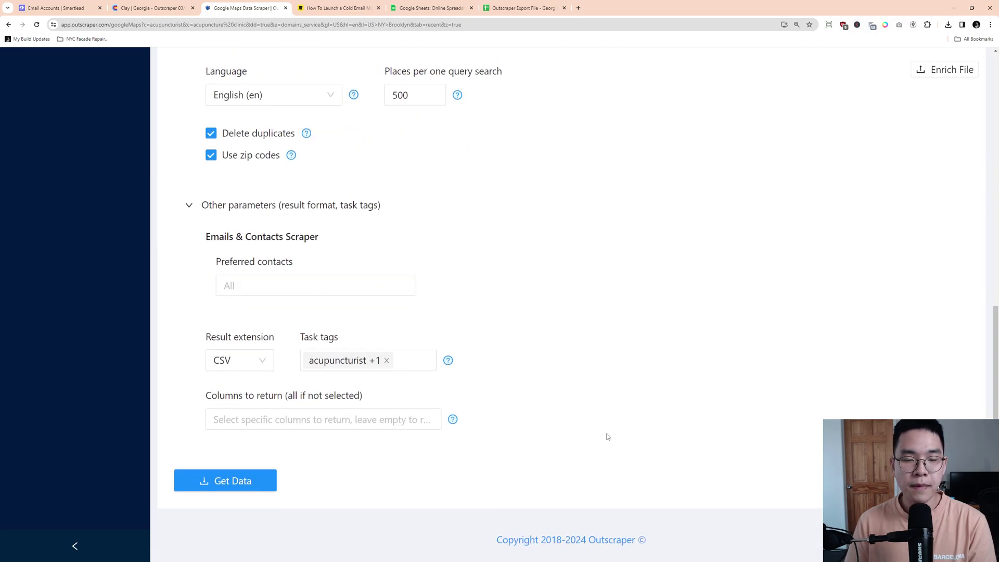
scroll(607, 435, "up", 1)
left_click(406, 402)
left_click(406, 402)
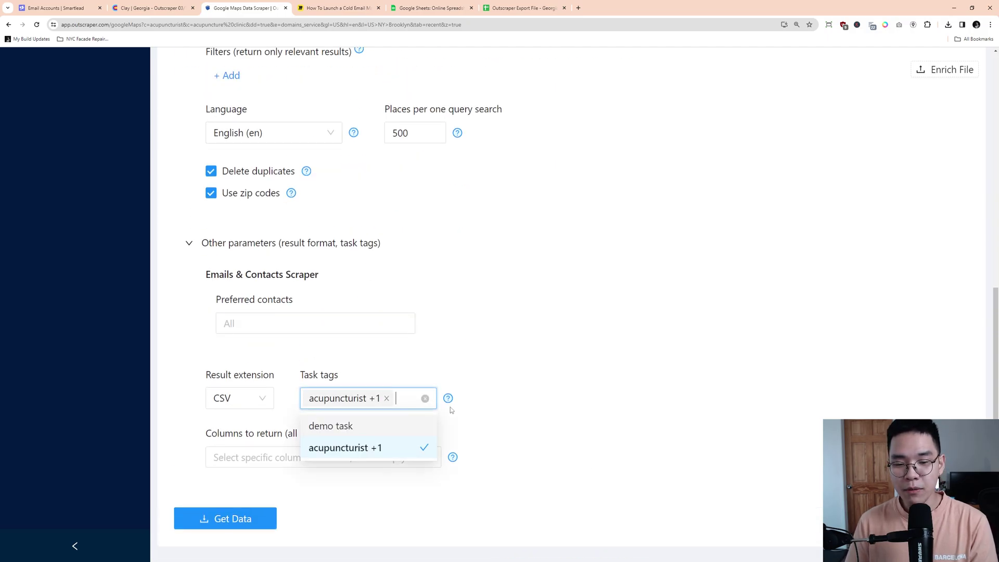
left_click(361, 448)
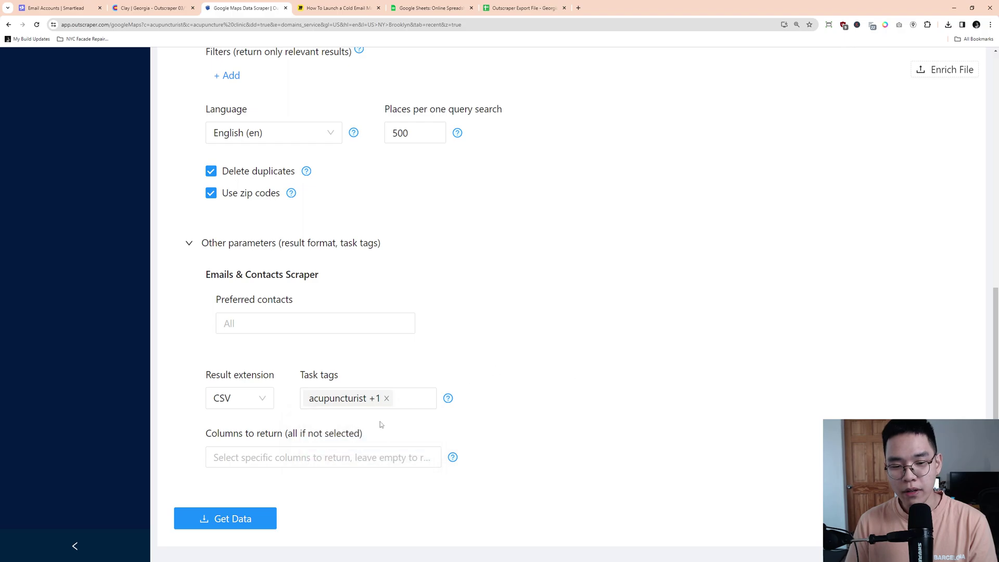
Step: Open the list of past scraping tasks and examine the tags assigned to each one
scroll(510, 456, "up", 8)
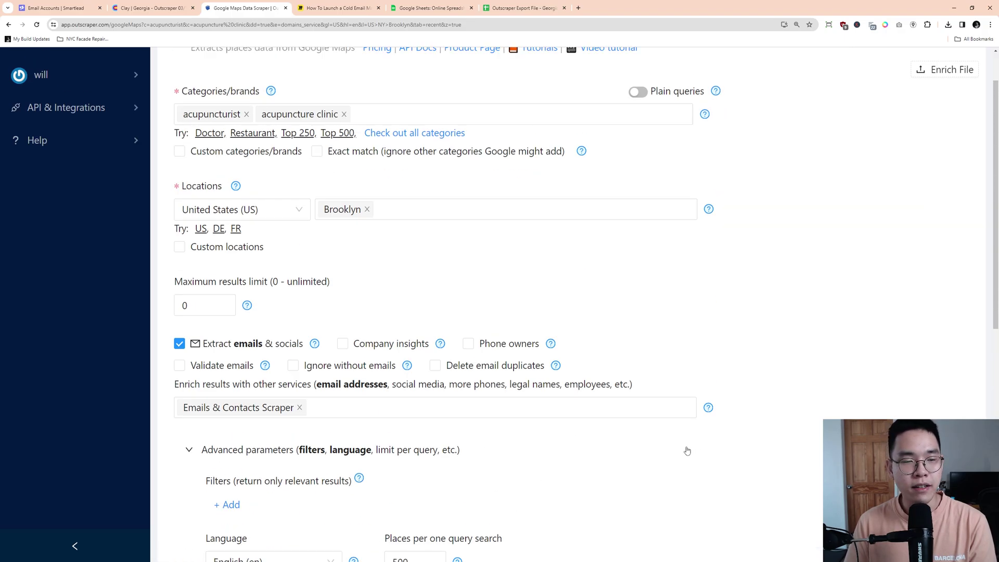
left_click(38, 97)
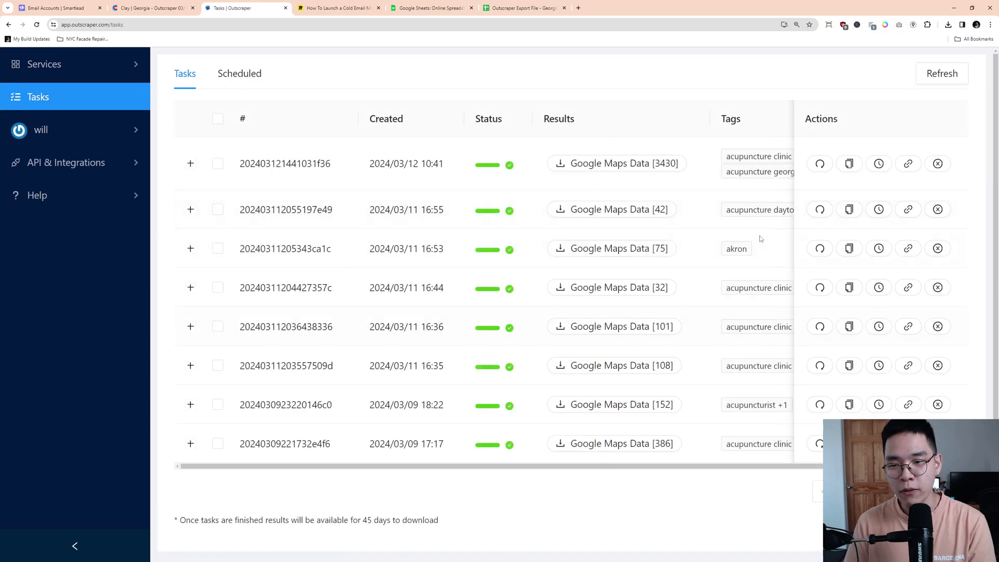
scroll(724, 294, "down", 2)
scroll(728, 294, "right", 2)
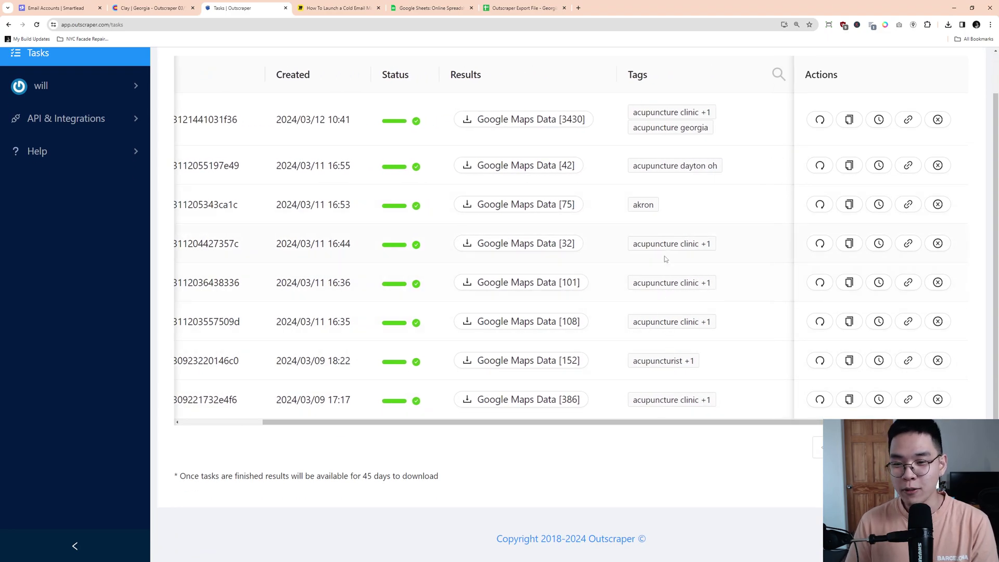
left_click(735, 244)
left_click_drag(701, 244, 646, 243)
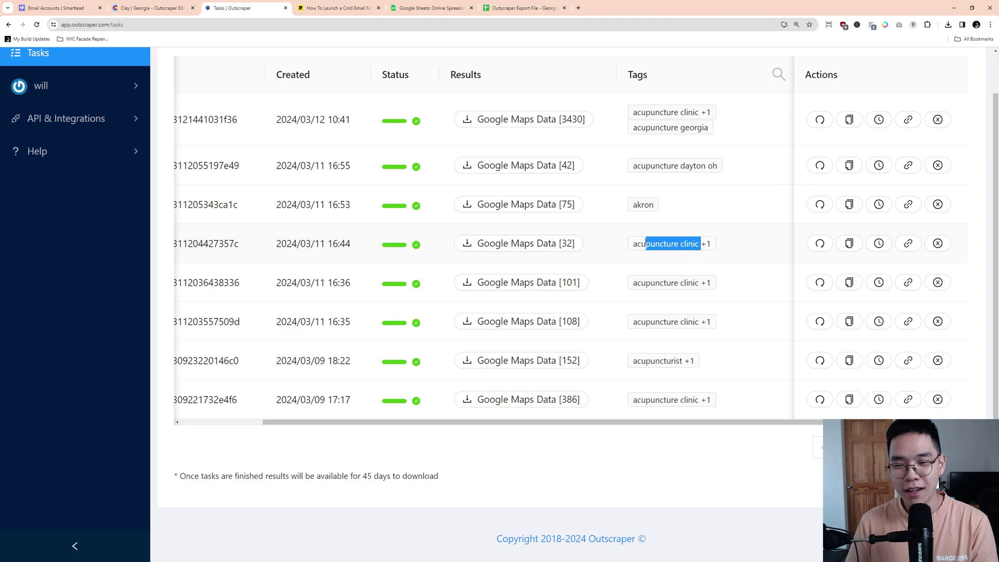
left_click(718, 264)
scroll(718, 263, "up", 1)
left_click_drag(638, 172, 610, 171)
left_click(610, 170)
scroll(625, 187, "left", 2)
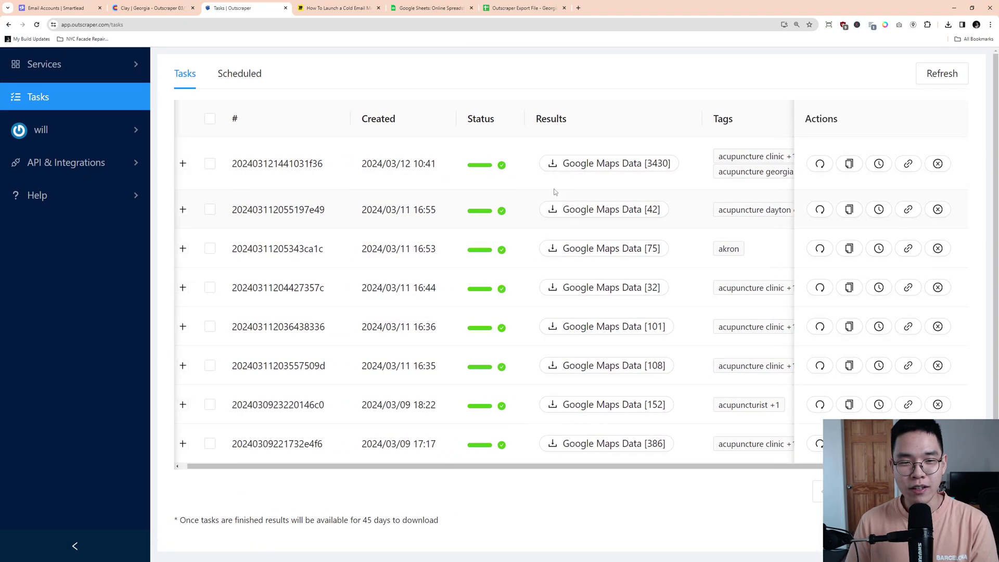
Step: Look over the past tasks' results and check the usage details of the acupuncture georgia task's Google Maps data
scroll(357, 186, "right", 2)
scroll(373, 180, "left", 2)
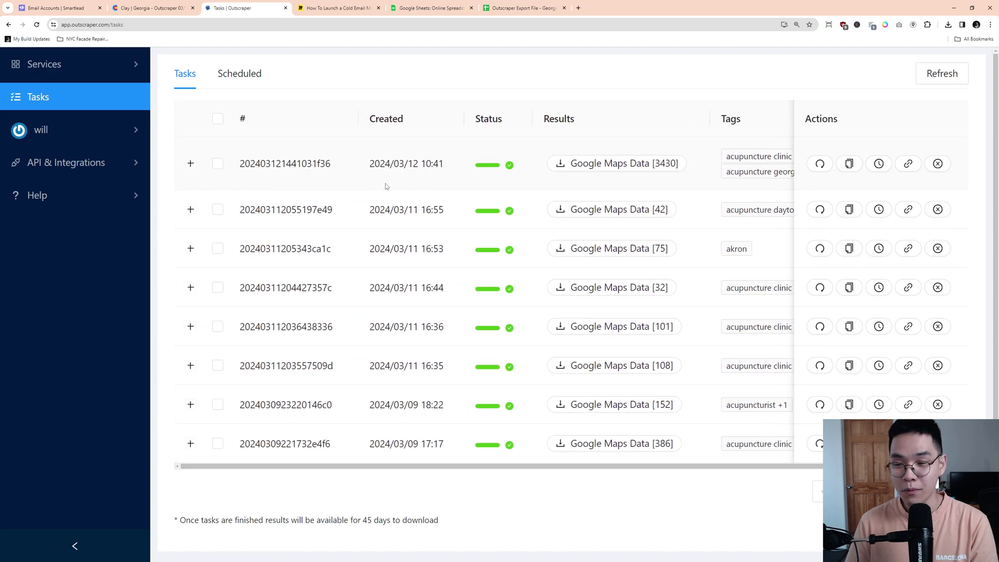
scroll(492, 189, "right", 2)
scroll(609, 214, "left", 3)
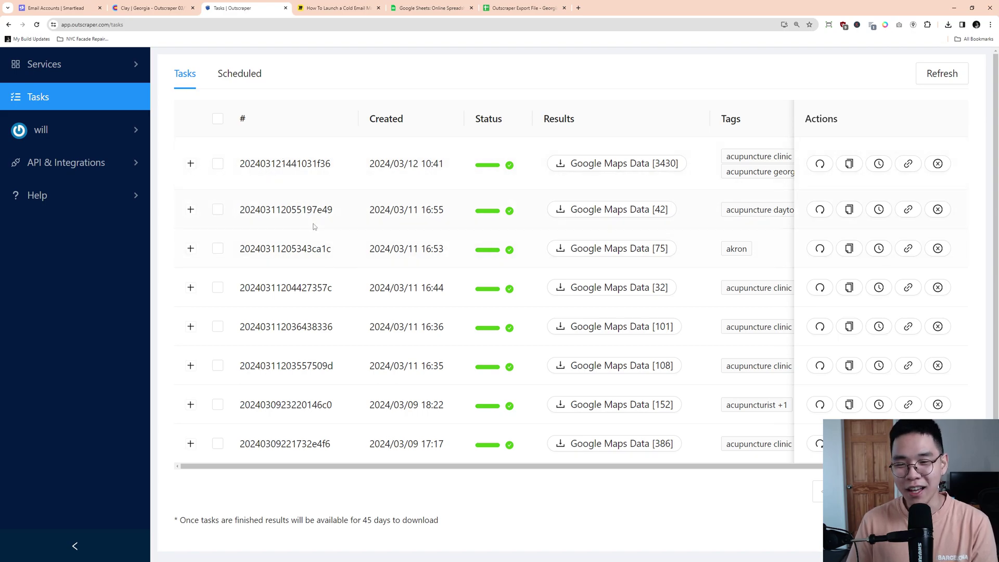
scroll(323, 239, "right", 3)
scroll(343, 234, "left", 3)
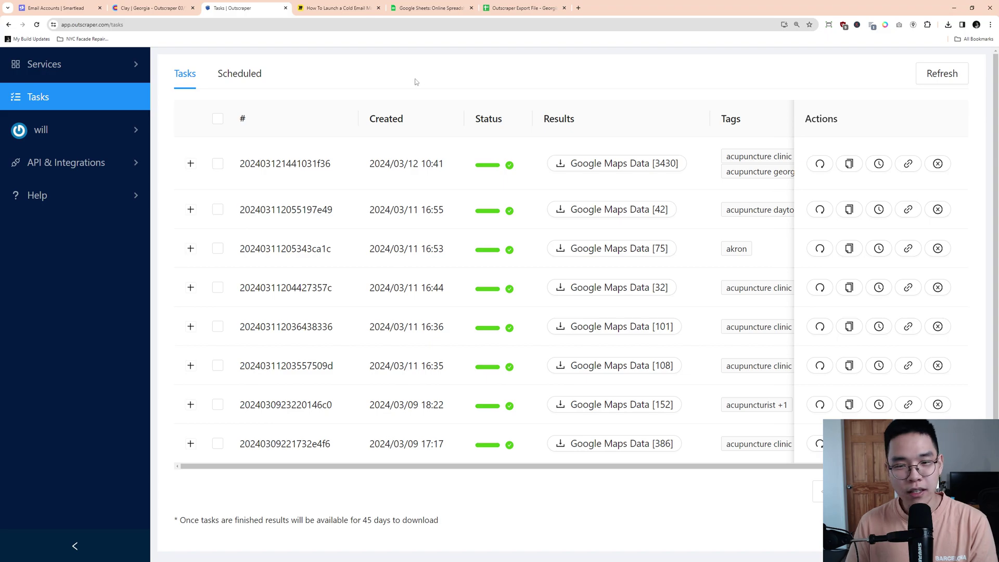
mouse_move(92, 127)
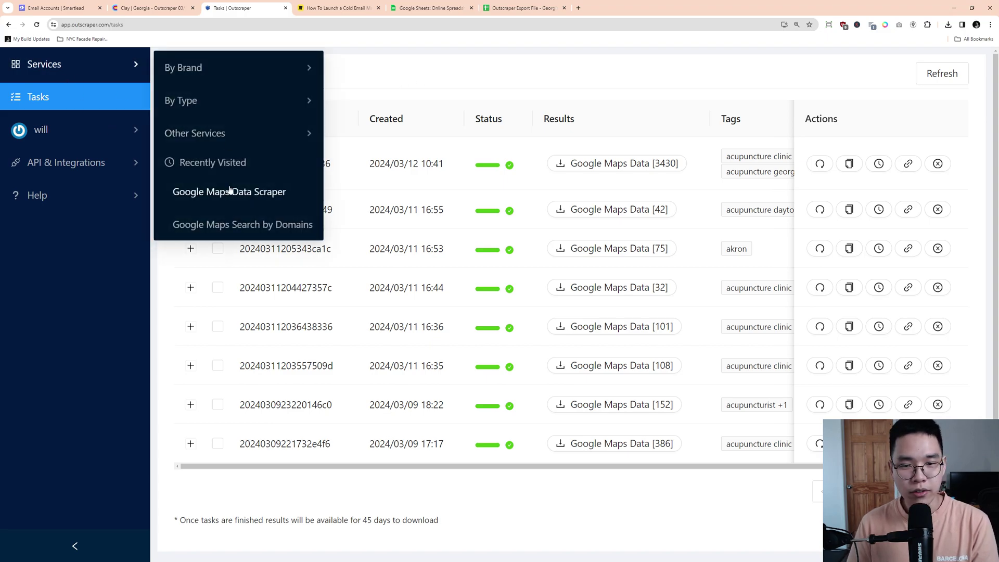
scroll(565, 169, "right", 2)
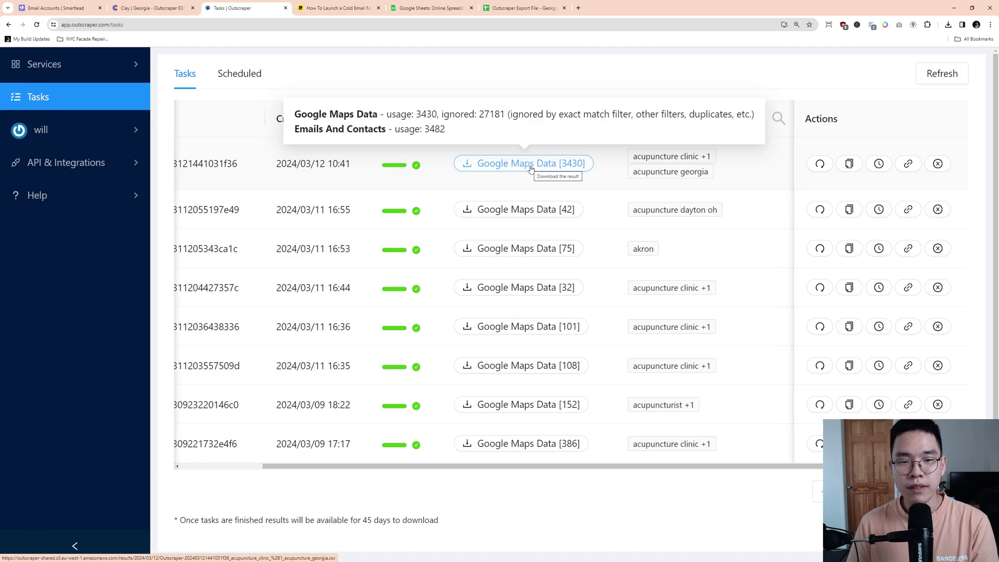
Step: Switch to the Georgia Acupuncturists export spreadsheet in Google Sheets and show the first rows of the Import sheet
mouse_move(67, 79)
mouse_move(312, 104)
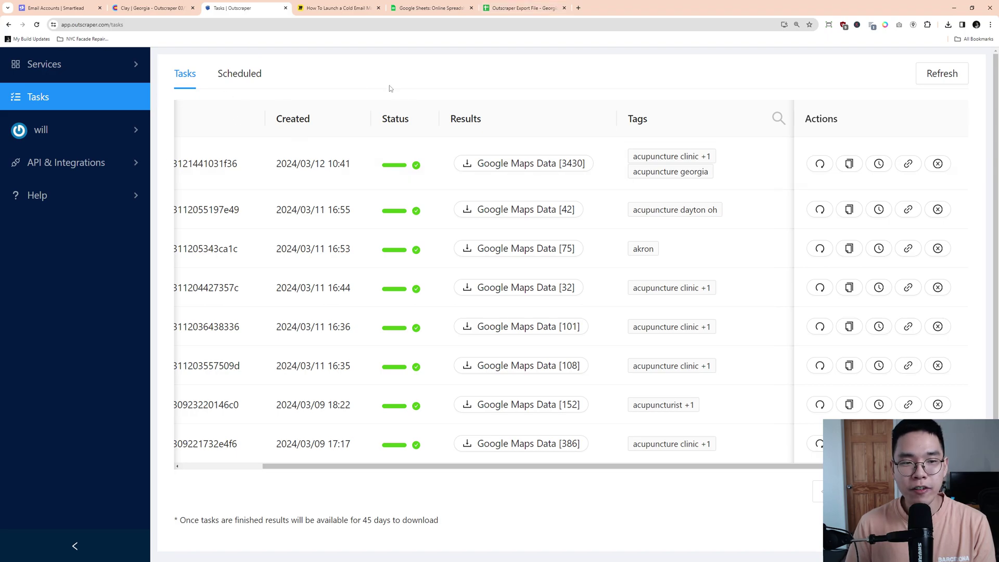
scroll(459, 146, "left", 3)
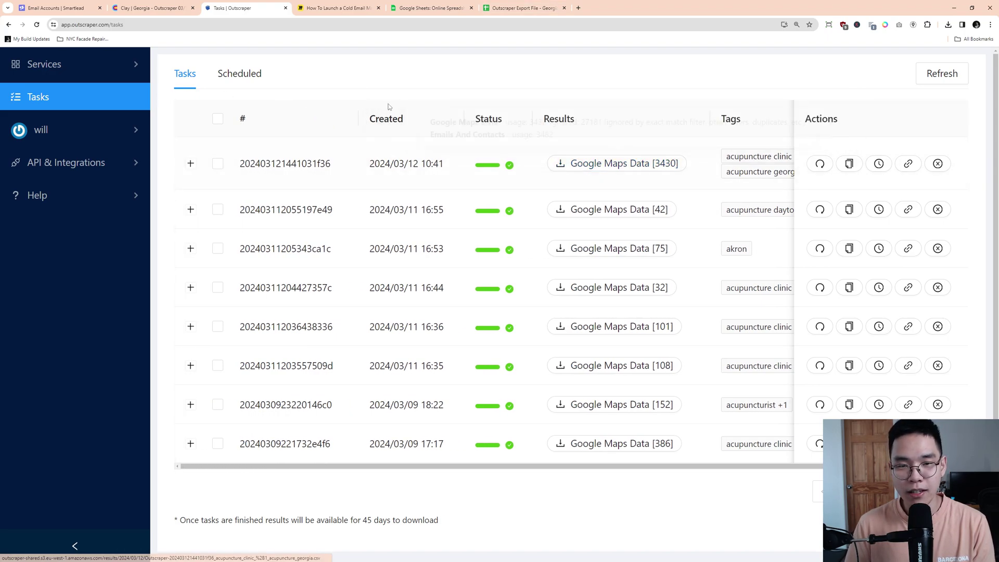
left_click(501, 6)
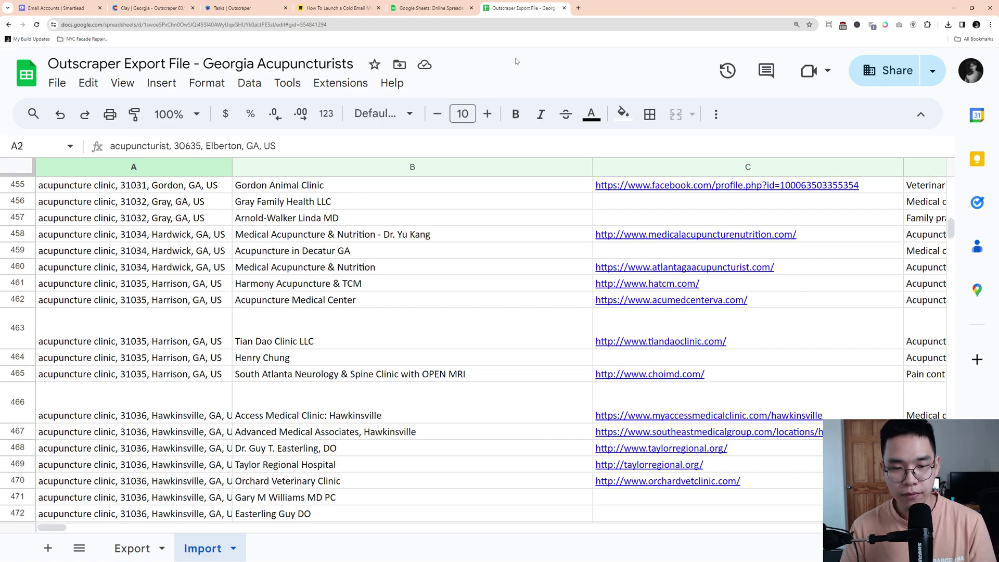
left_click(128, 550)
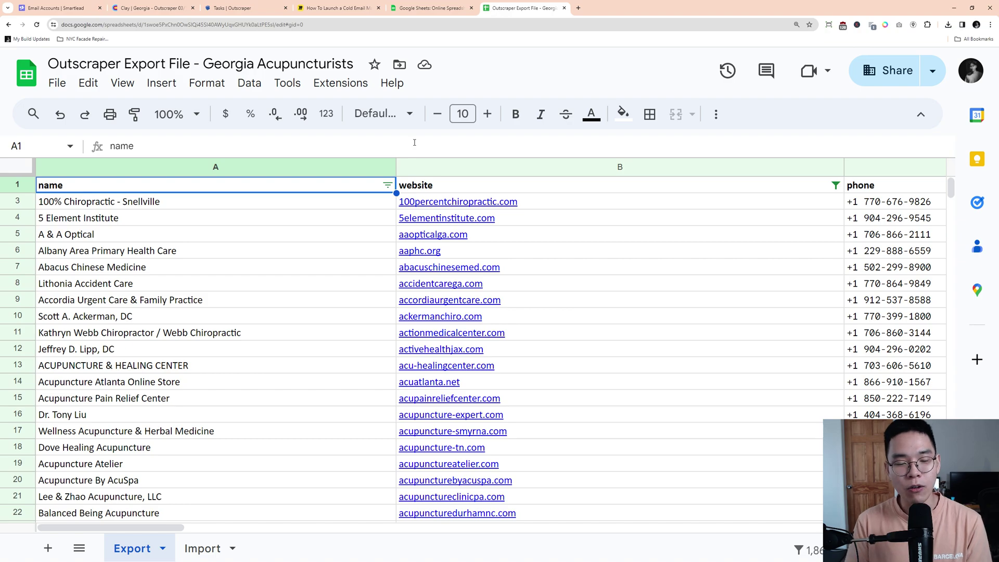
left_click(211, 550)
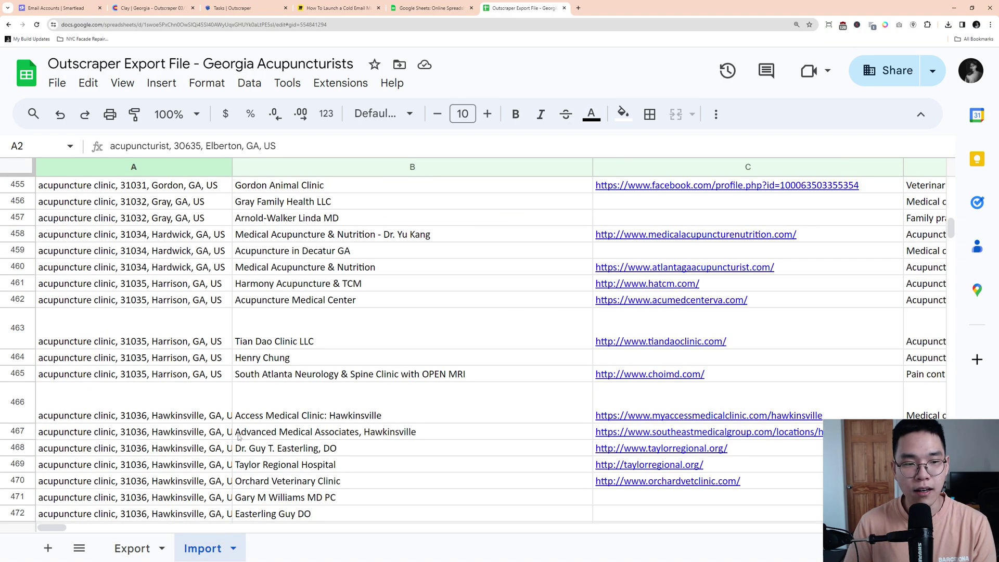
scroll(238, 438, "up", 4)
left_click_drag(952, 229, 953, 179)
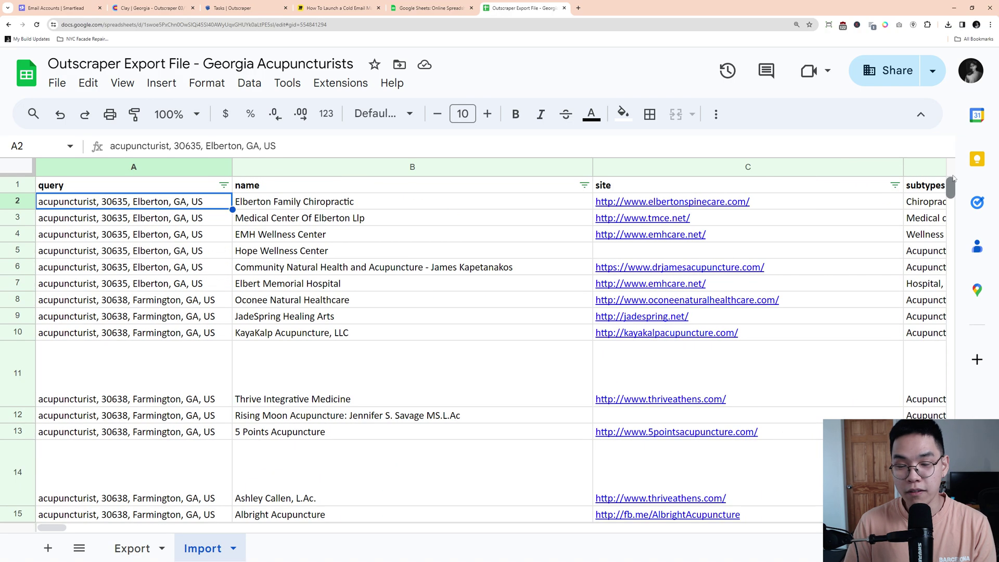
Step: Look across the Import sheet's scraped columns, from subtypes through ratings and review links, and return to the first column
mouse_move(676, 514)
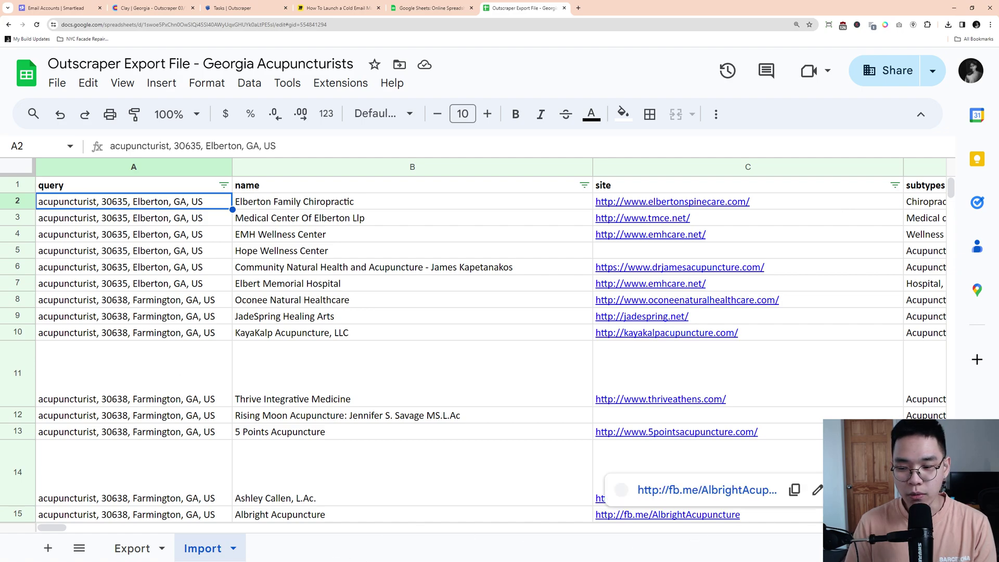
left_click_drag(52, 528, 110, 533)
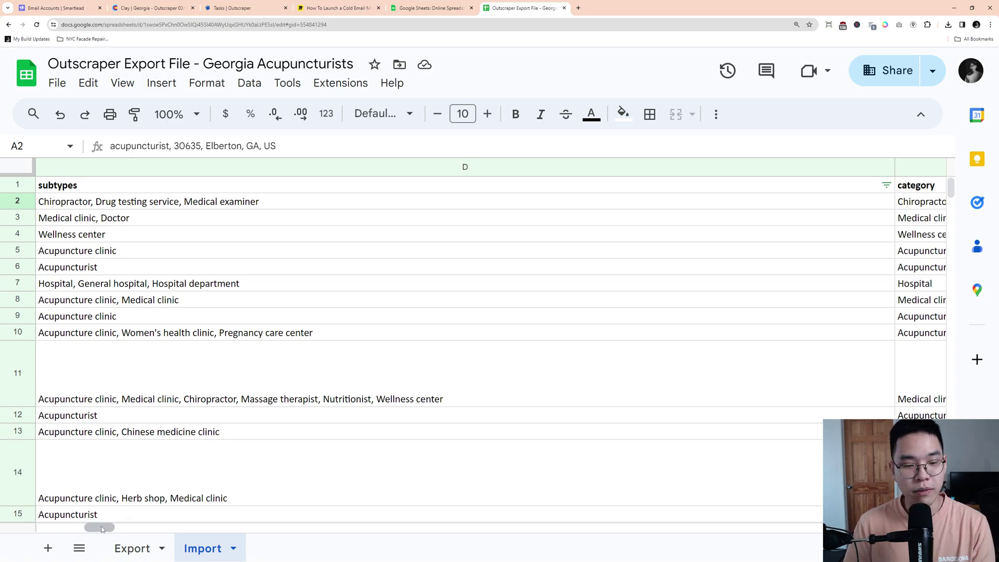
left_click_drag(102, 528, 168, 530)
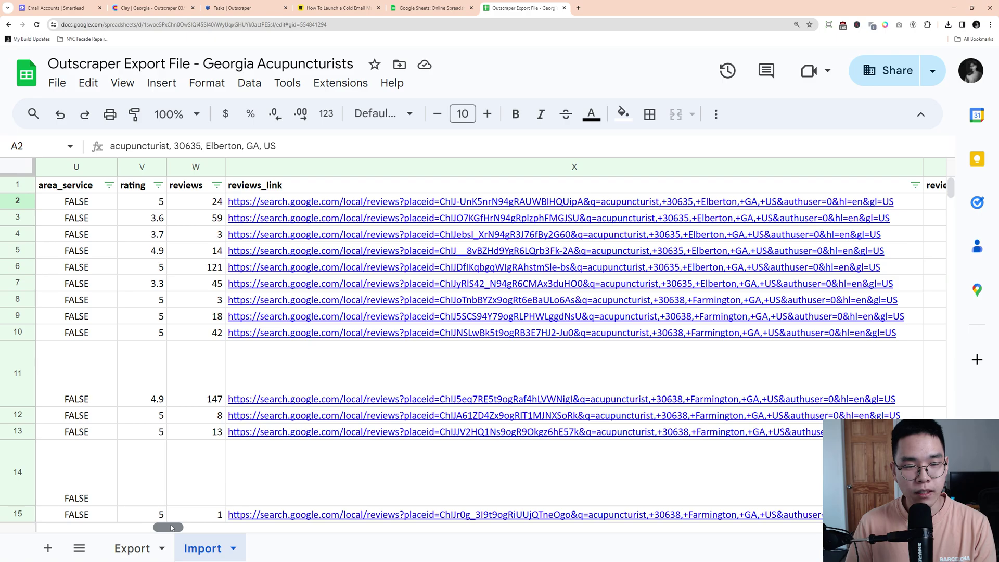
left_click_drag(171, 528, 11, 510)
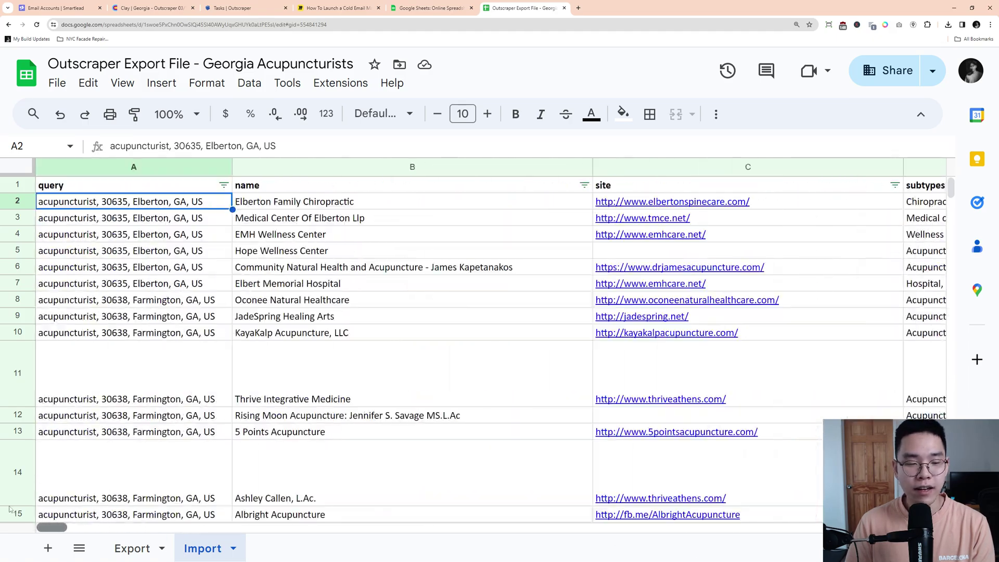
Step: Compare the Export sheet with the Import sheet, checking the Import data down to its last row
left_click(132, 548)
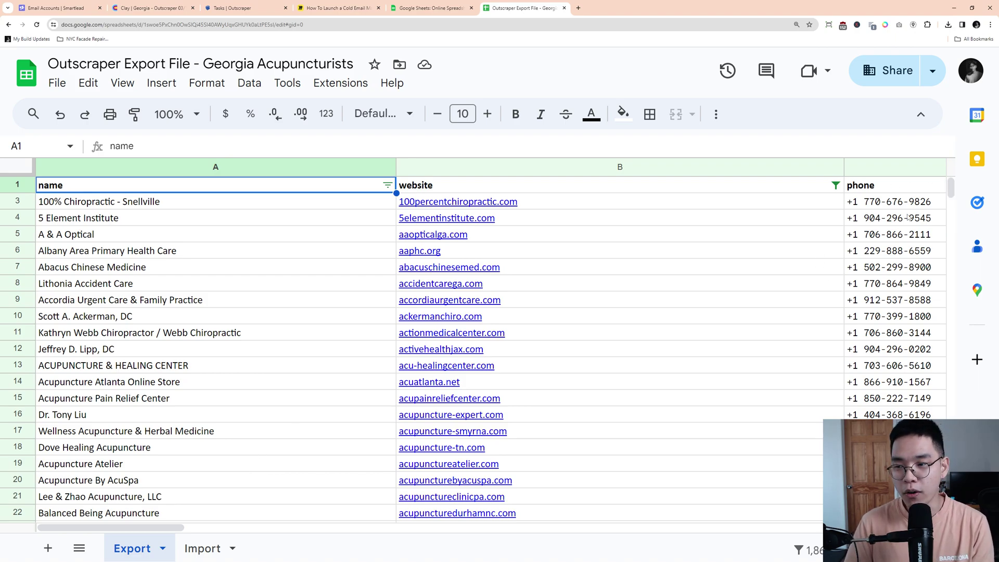
left_click(202, 548)
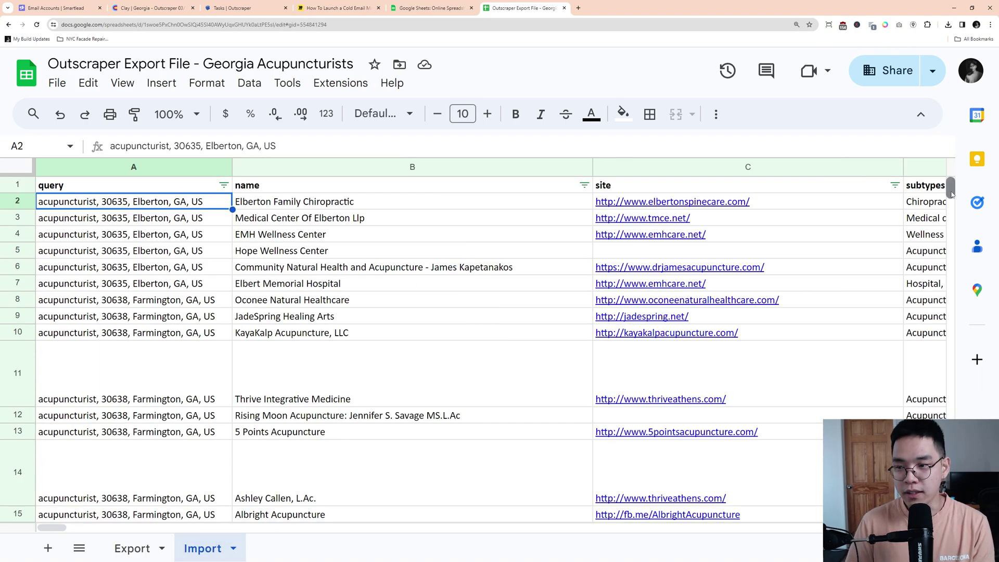
left_click_drag(951, 188, 951, 515)
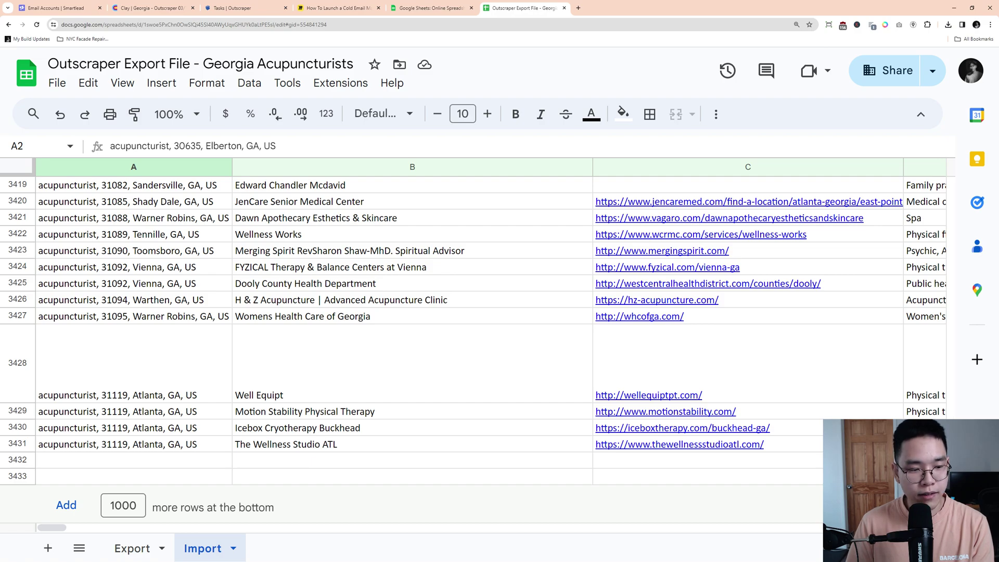
left_click(127, 550)
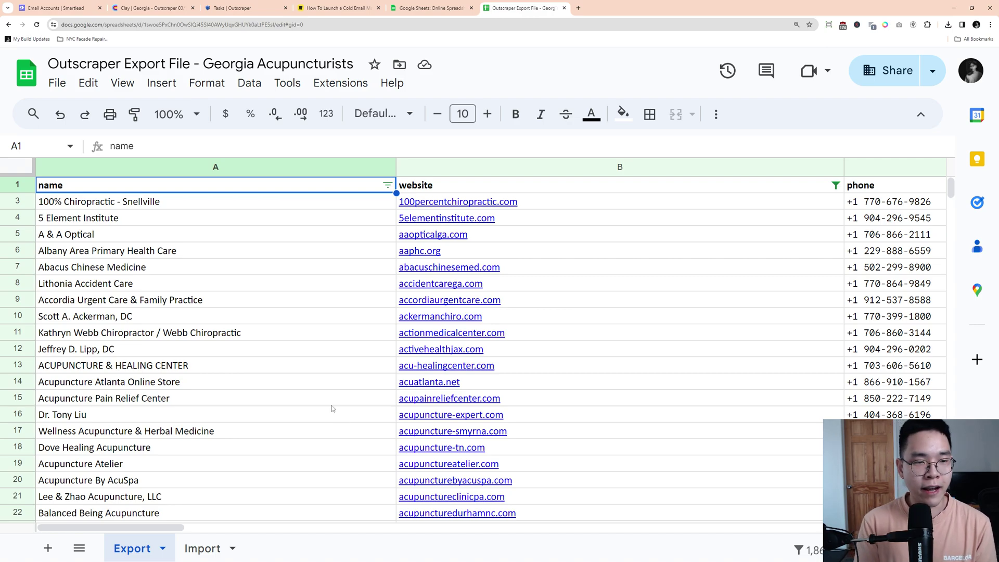
left_click(211, 549)
left_click_drag(951, 510, 951, 179)
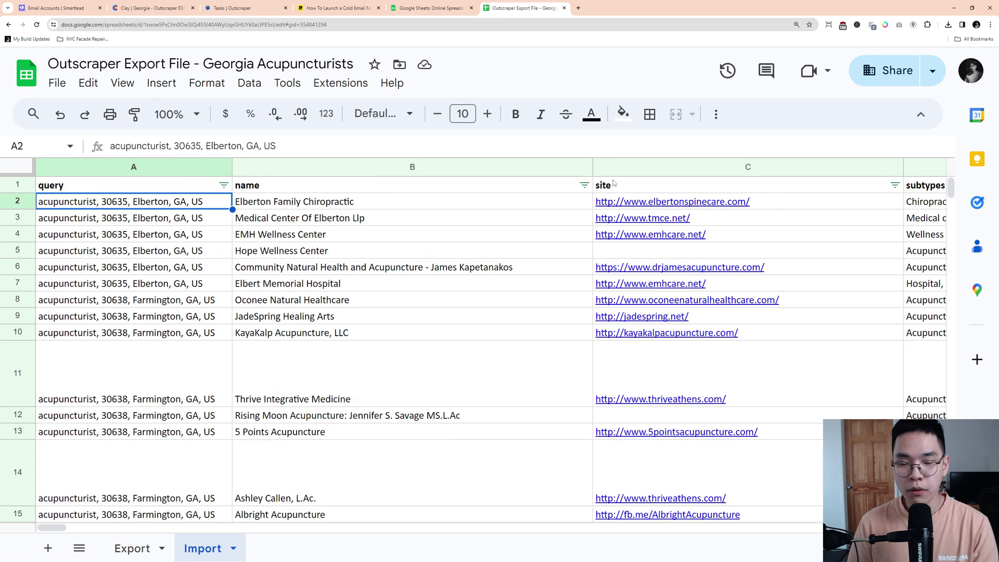
Step: Inspect the lookup formulas in the Export sheet's subtypes and category columns for the first businesses
left_click(137, 548)
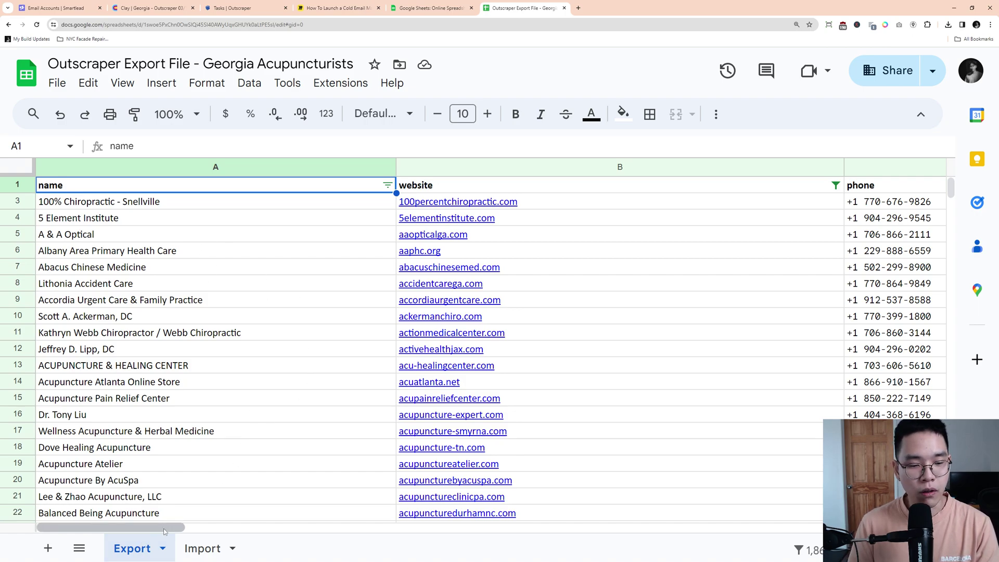
left_click_drag(170, 526, 450, 527)
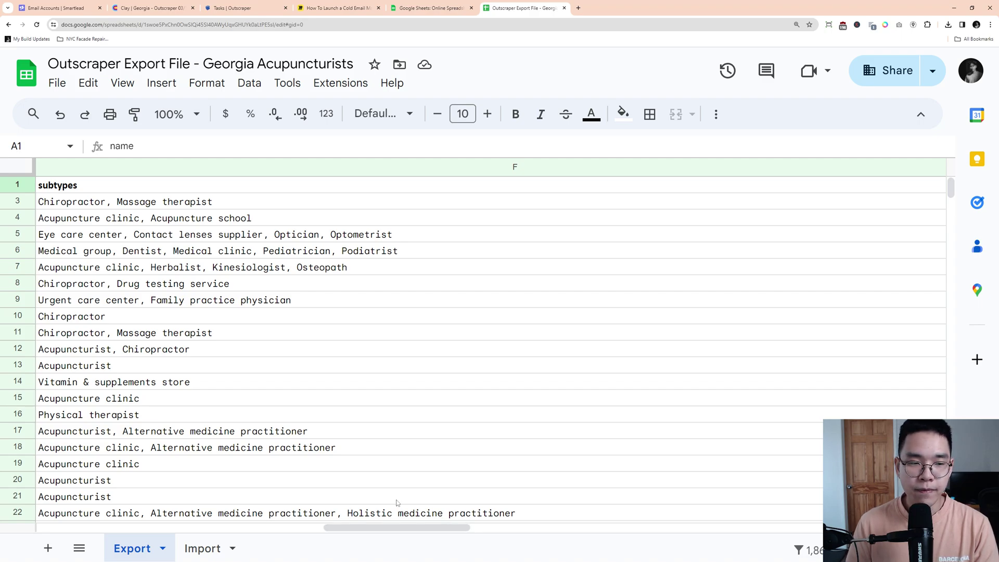
left_click(122, 207)
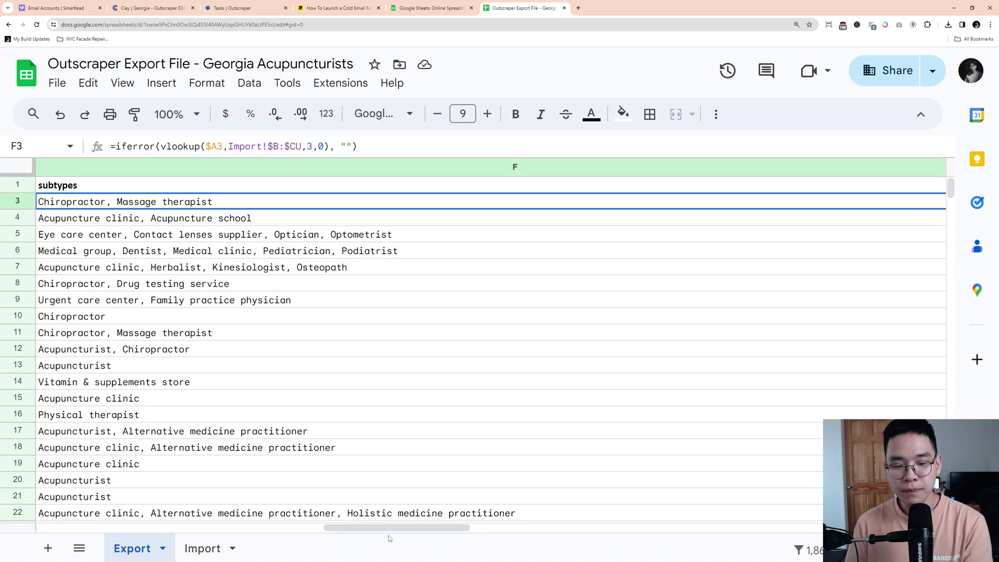
left_click_drag(396, 528, 570, 537)
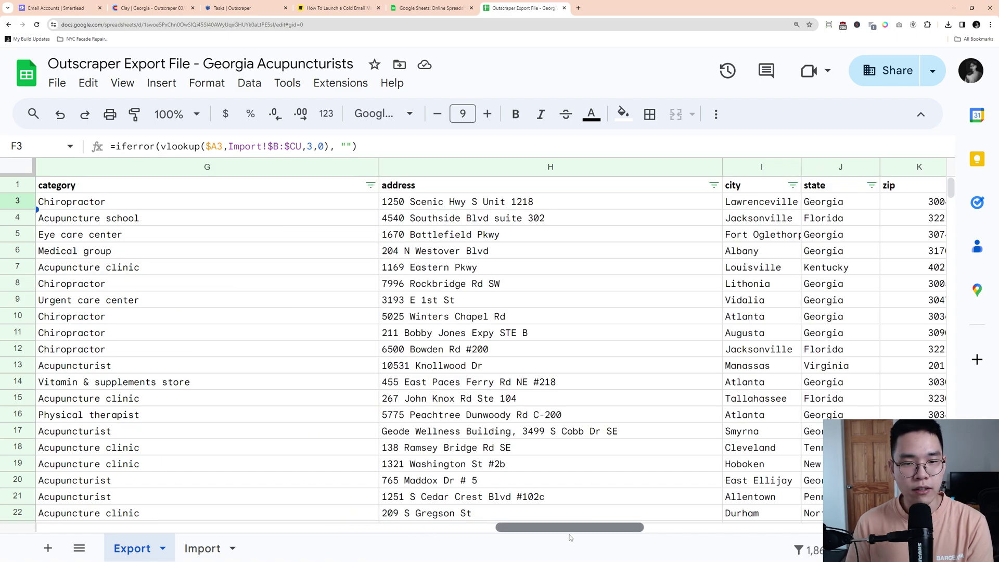
left_click(126, 220)
left_click(111, 203)
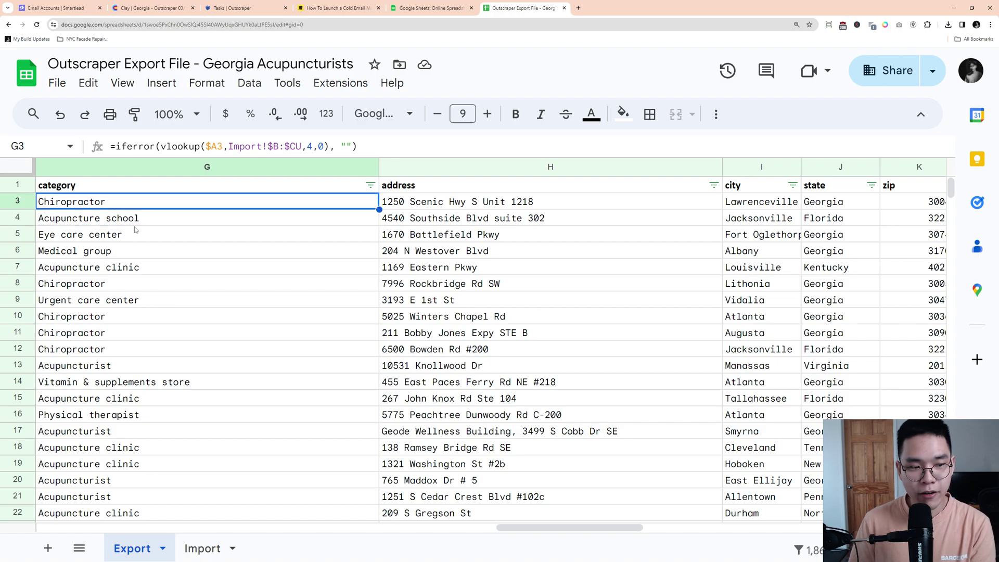
left_click(158, 223)
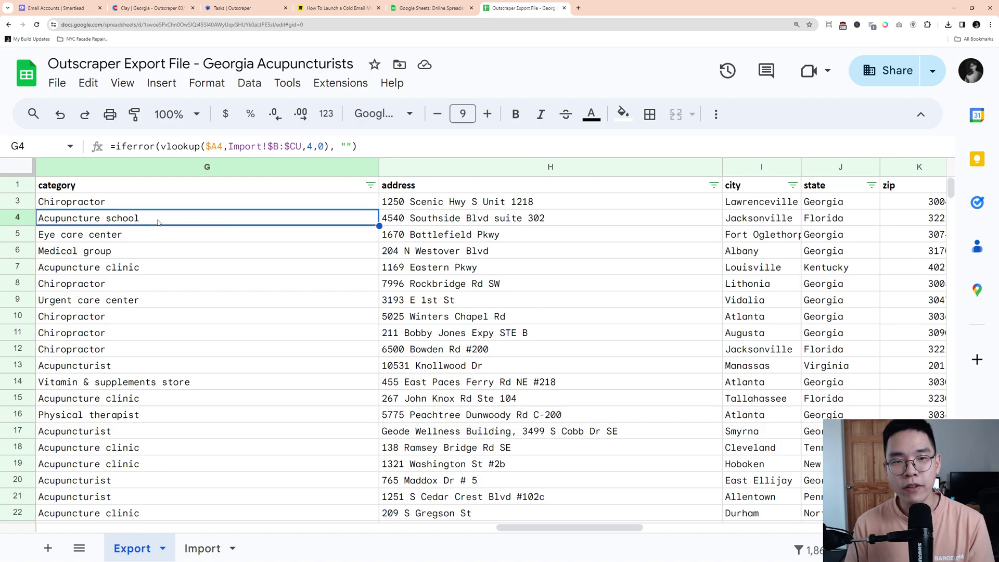
Step: Compare the subtypes and category values of the Export sheet's businesses down to about row 46
left_click_drag(523, 527, 489, 528)
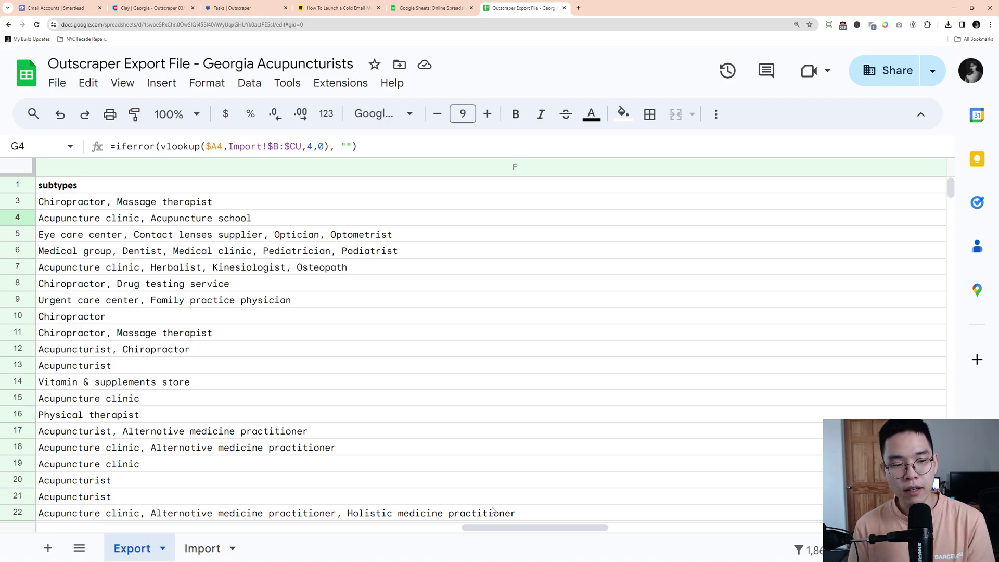
left_click_drag(496, 527, 525, 527)
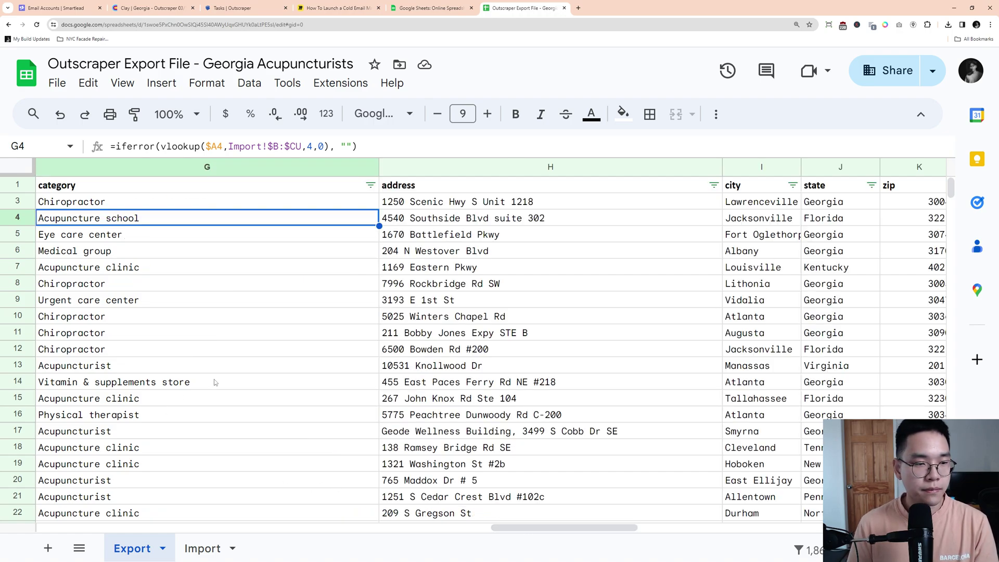
scroll(219, 387, "down", 5)
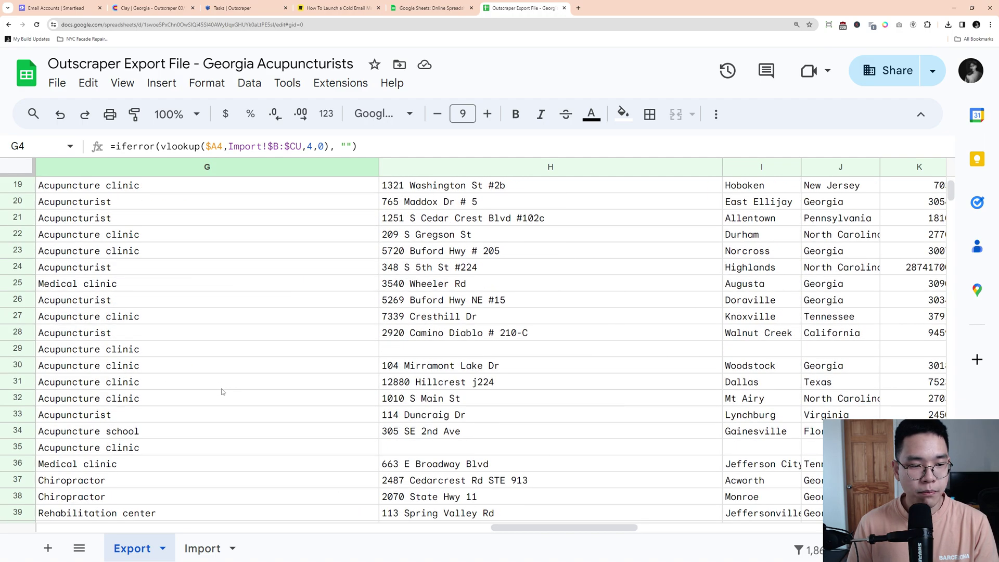
scroll(224, 394, "down", 2)
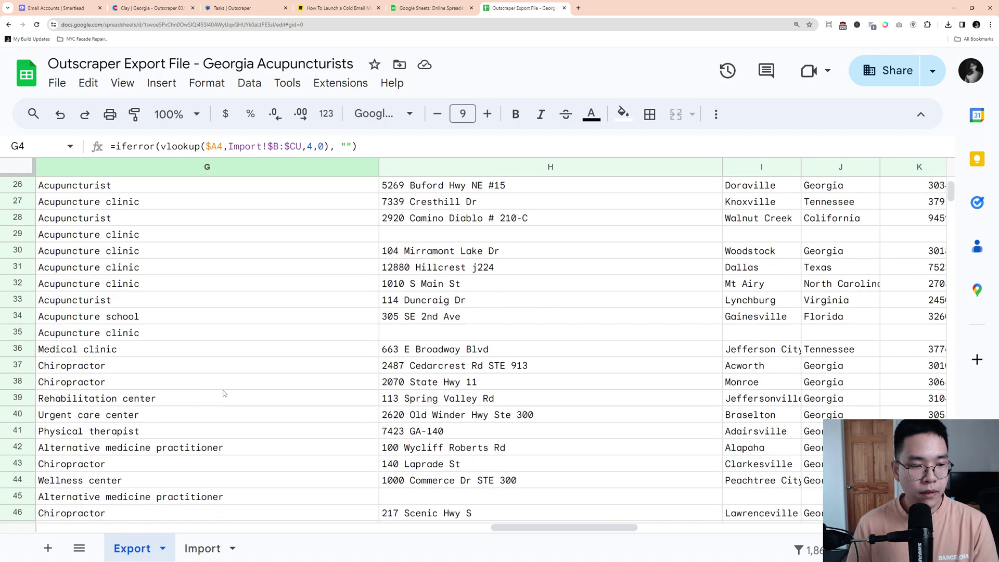
left_click(126, 351)
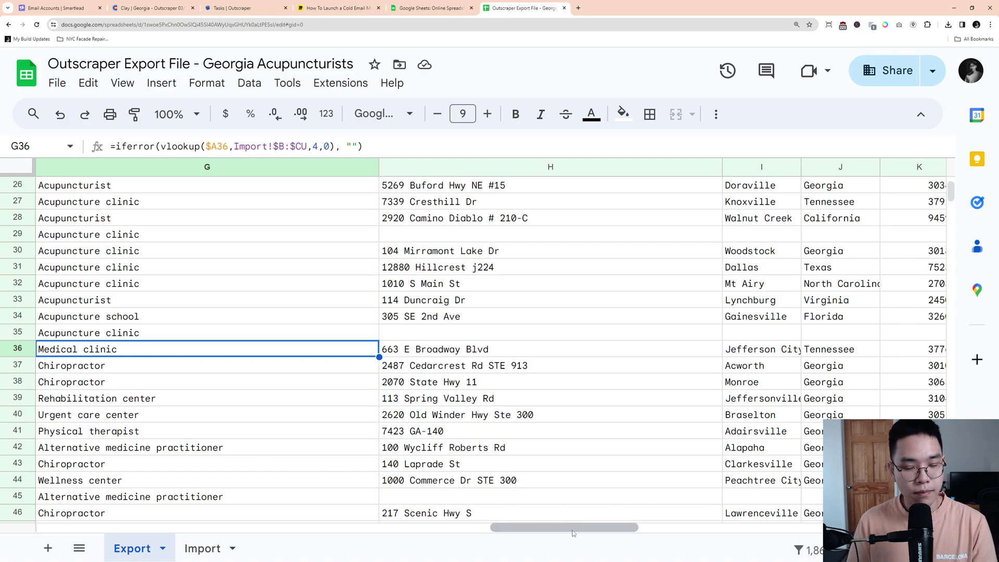
left_click_drag(573, 533, 515, 533)
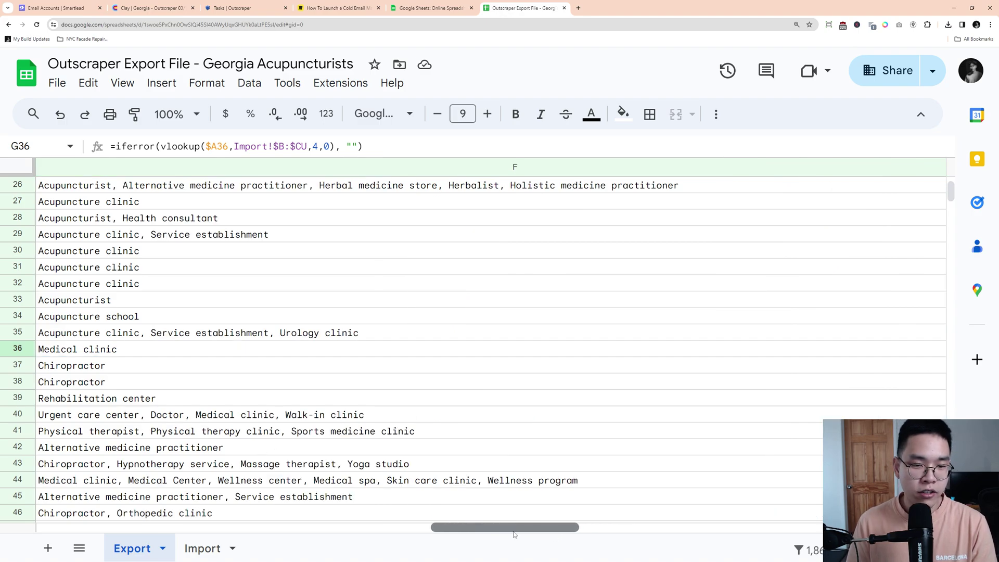
left_click(150, 319)
scroll(149, 319, "up", 10)
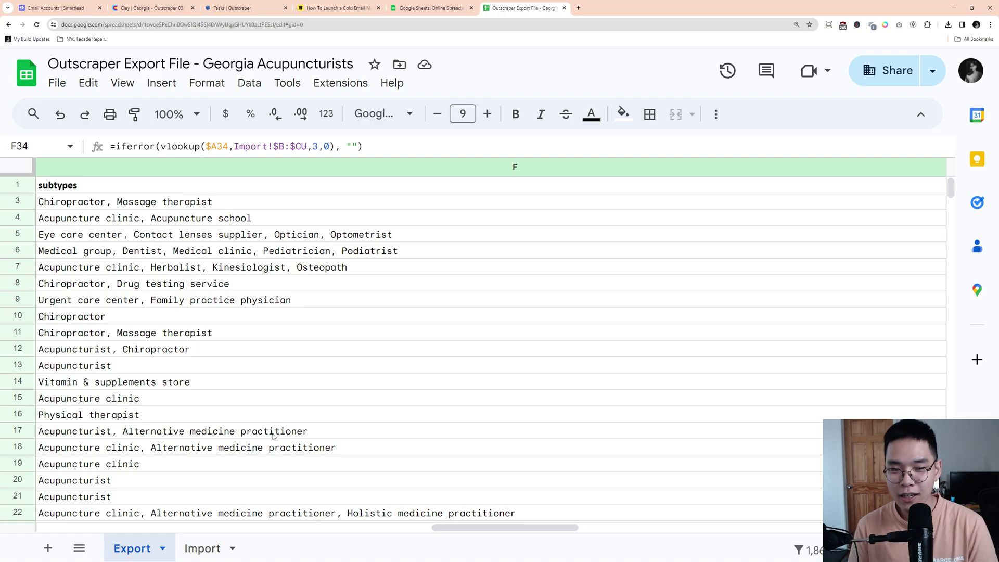
Step: Check the first listed business's category in G3 against its subtypes in F3
left_click_drag(473, 527, 553, 549)
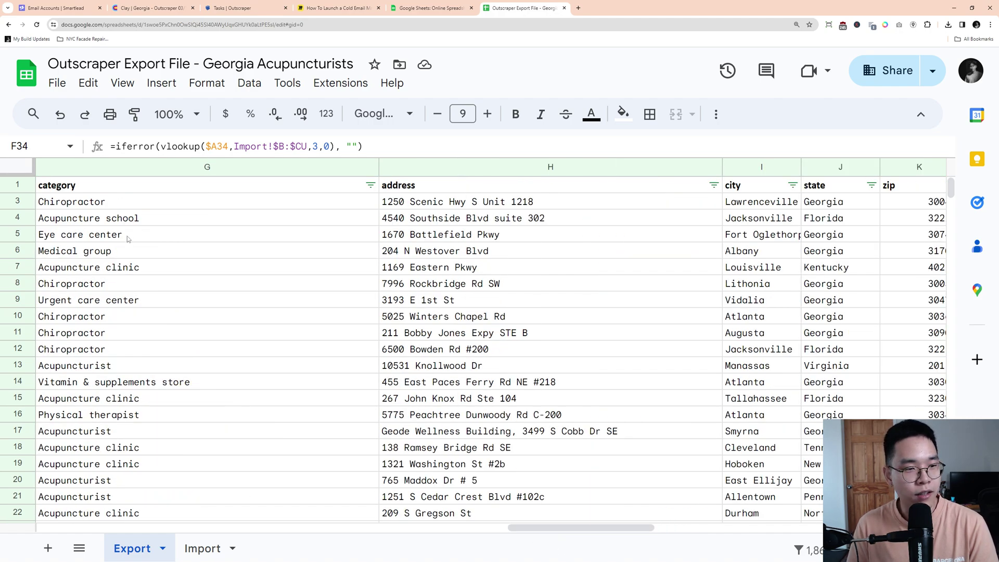
left_click(117, 197)
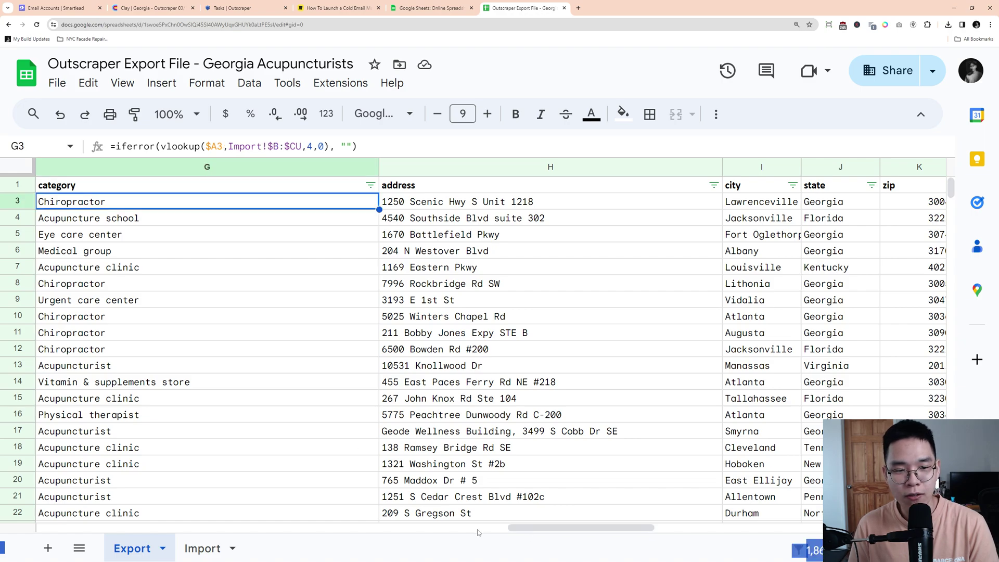
left_click_drag(530, 528, 449, 531)
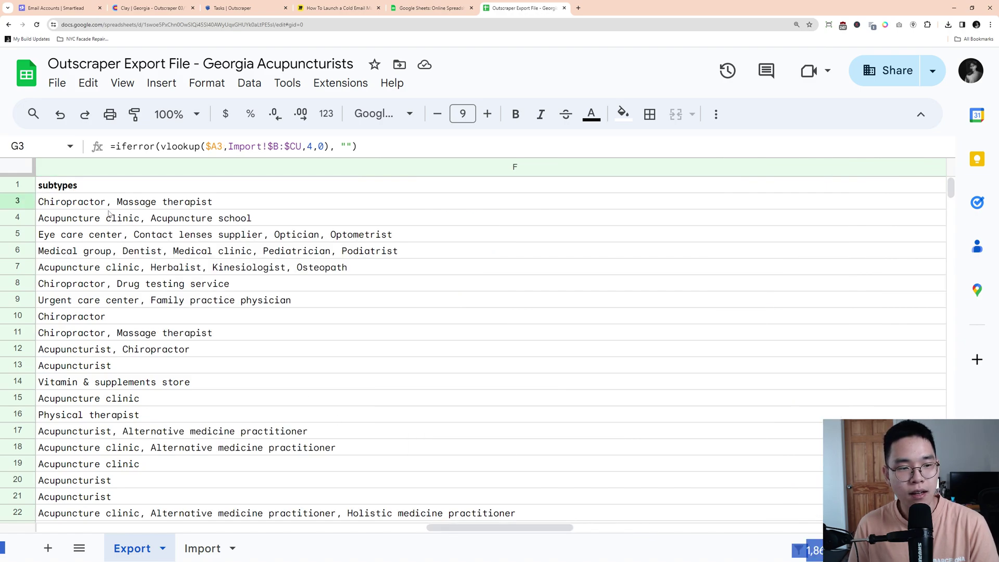
left_click(110, 203)
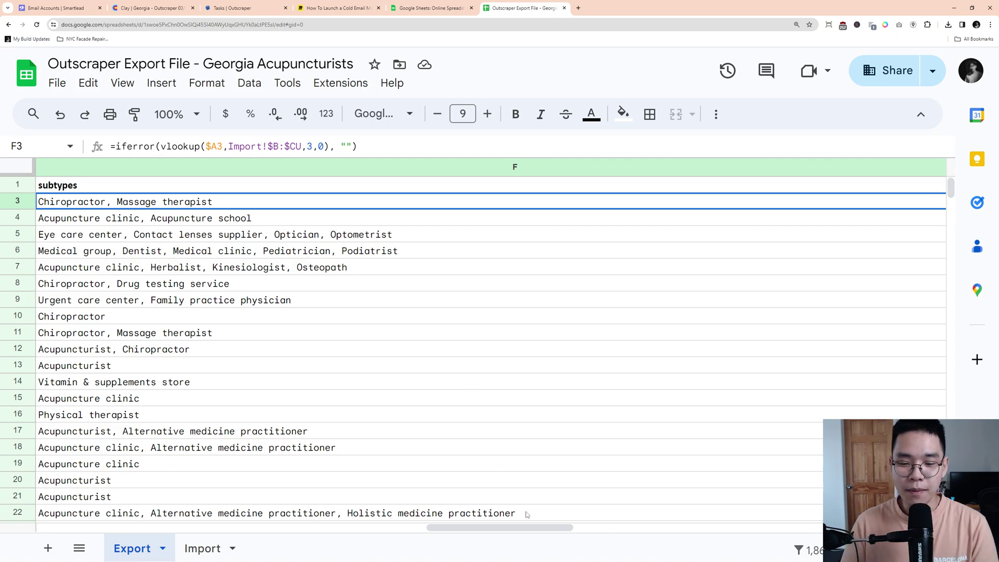
Step: Return to the first columns of the Export sheet and check the available file download formats
left_click_drag(532, 528, 173, 547)
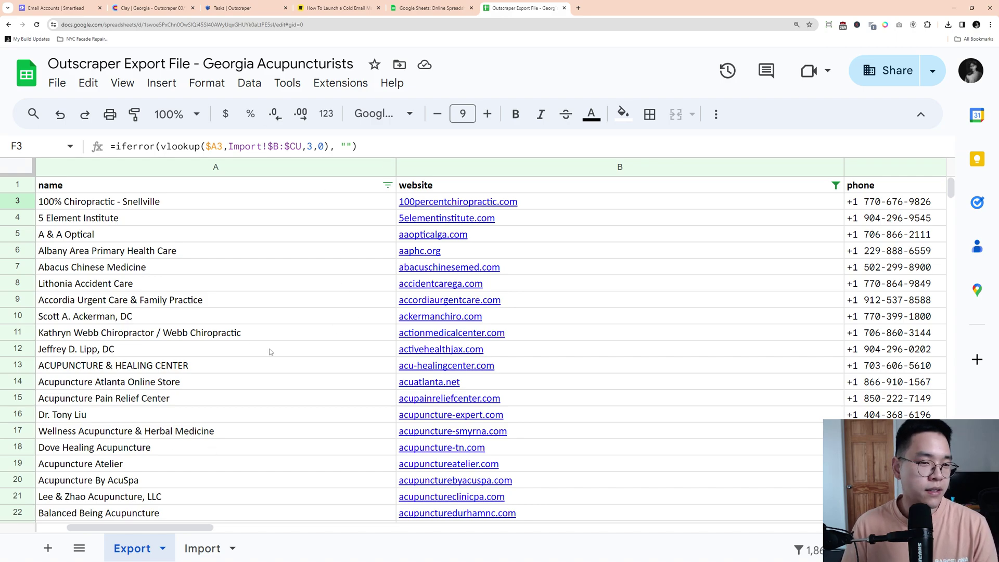
left_click(69, 84)
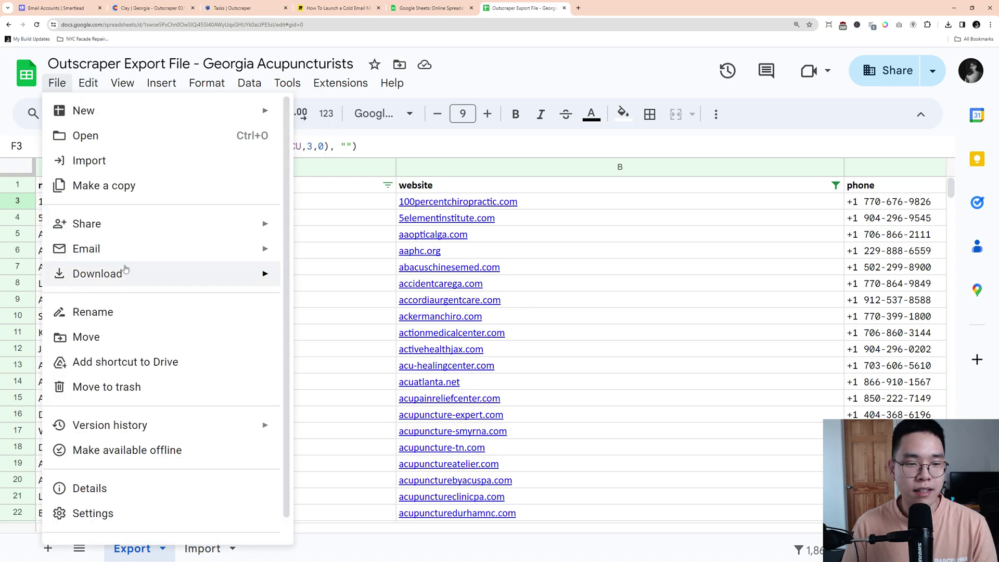
mouse_move(126, 271)
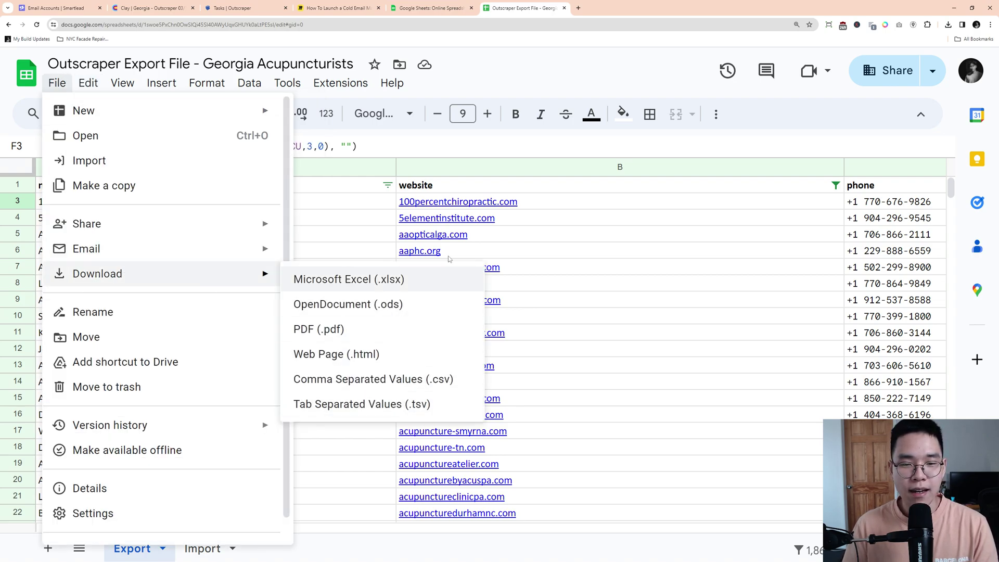
left_click(486, 80)
Step: Open clay.com in a new browser tab and read the homepage's headline and description
left_click(128, 7)
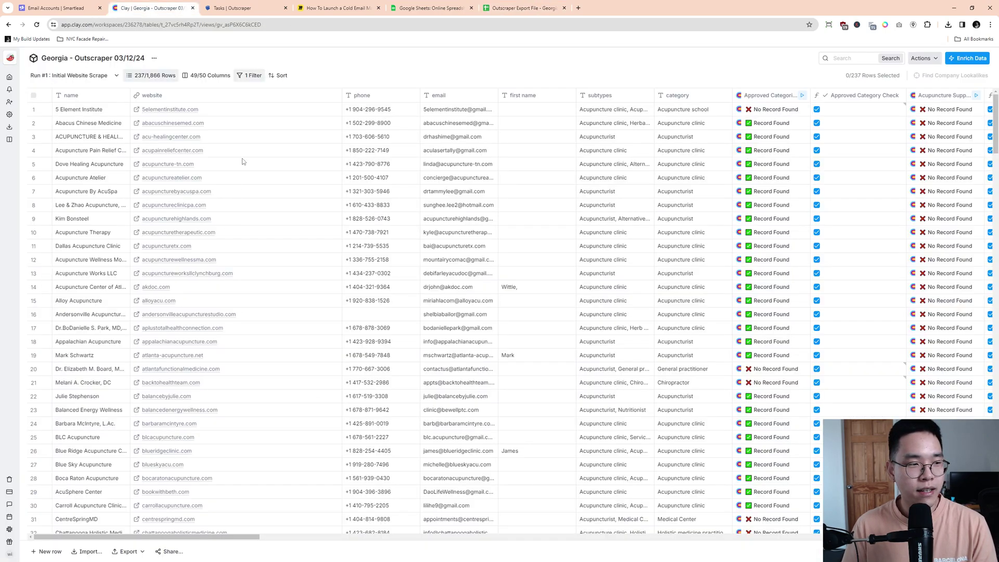
key("ctrl+t")
type("clay.com")
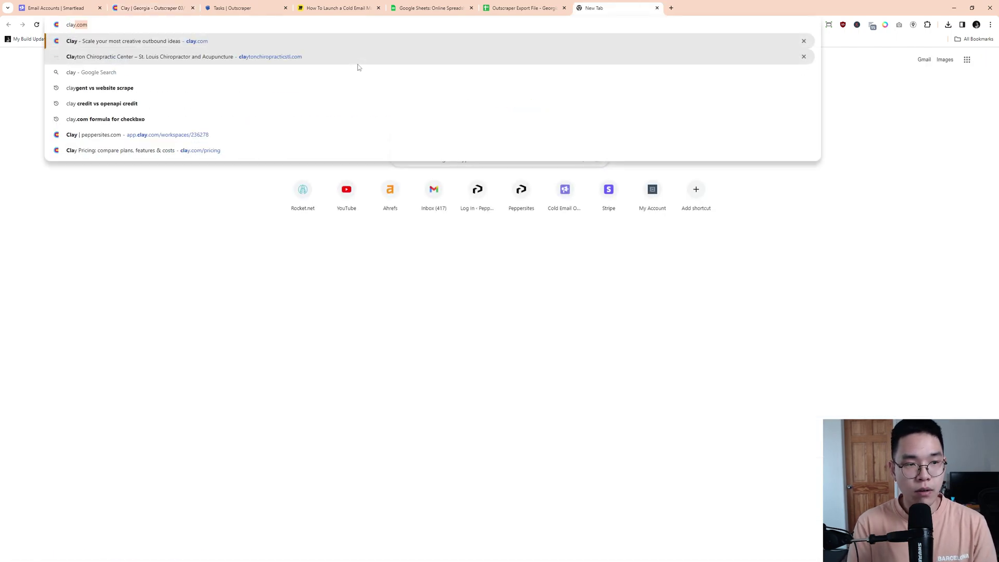
key("Return")
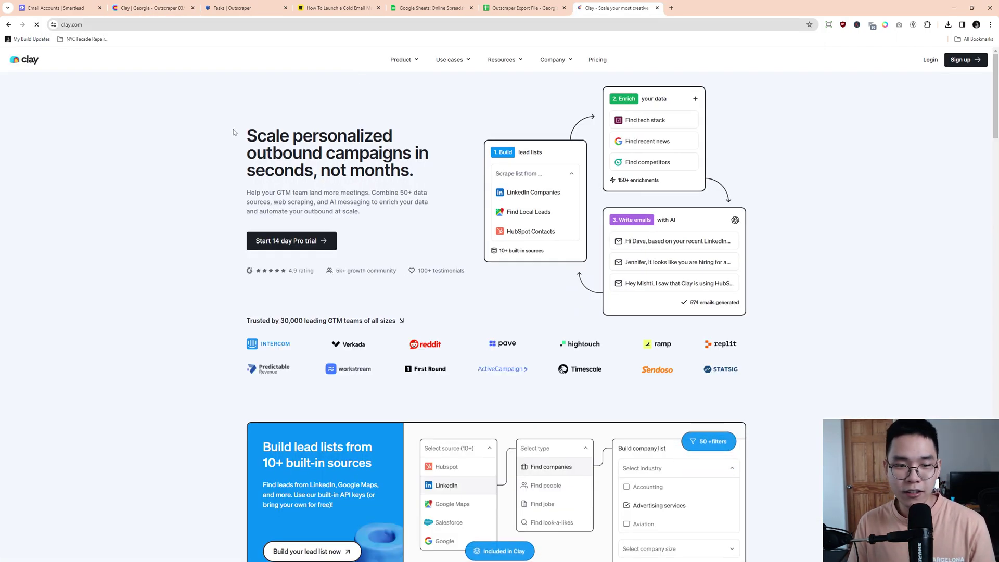
key("ctrl+plus")
key("ctrl+plus")
key("ctrl+plus")
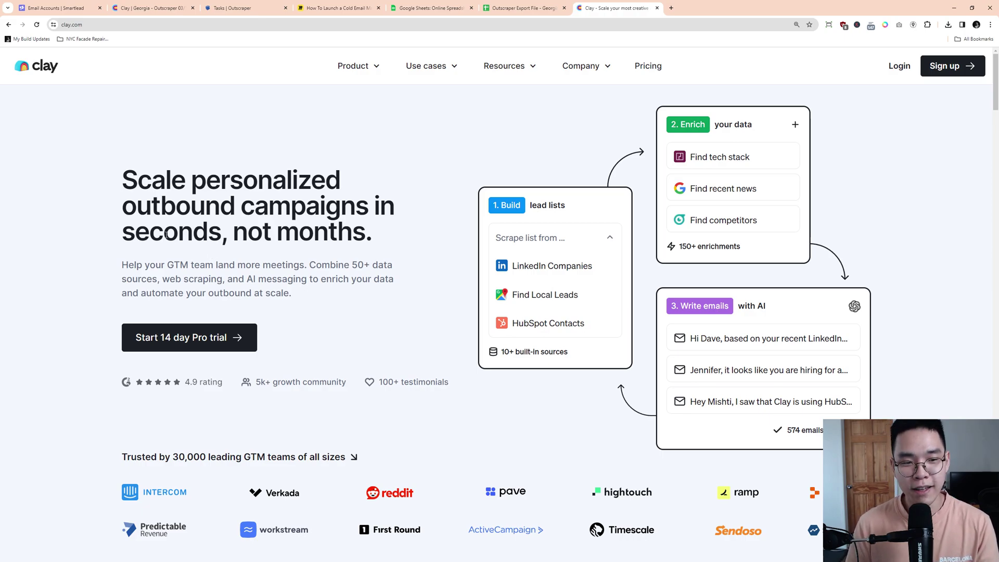
left_click_drag(111, 196, 373, 233)
left_click(106, 186)
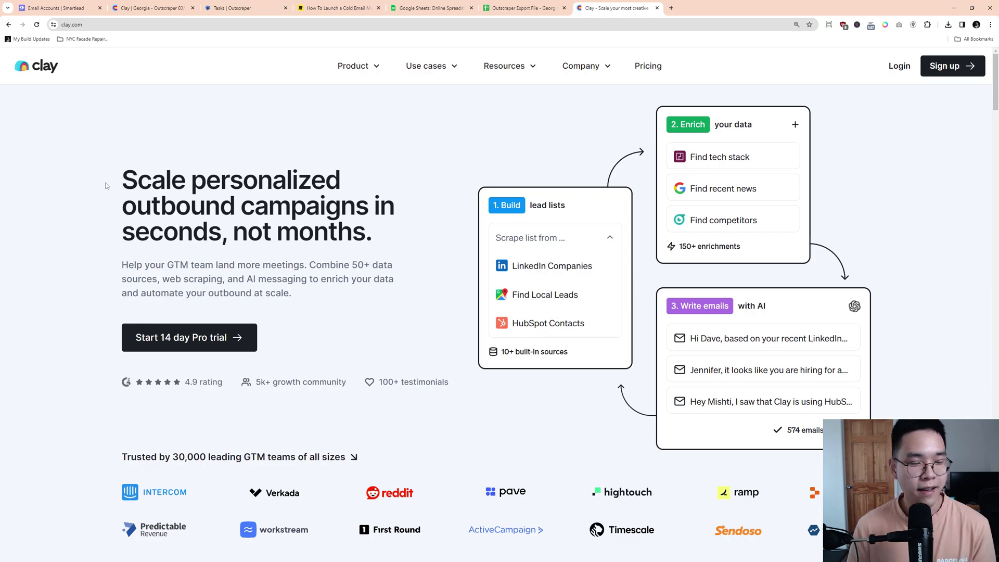
left_click_drag(112, 170, 411, 312)
left_click(416, 315)
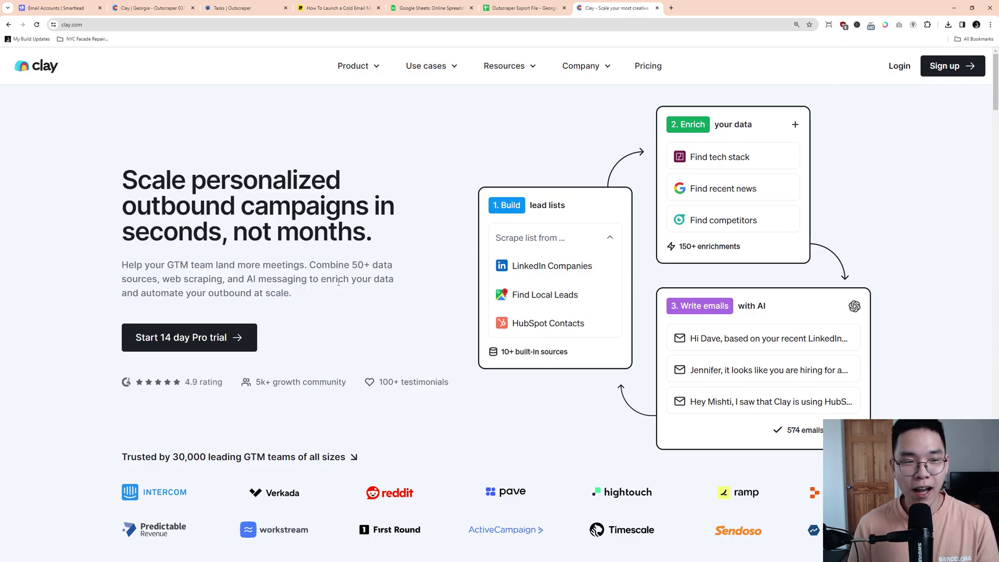
Step: Switch to the Georgia - Outscraper 03/12/24 table in Clay and show its Import View
left_click(144, 8)
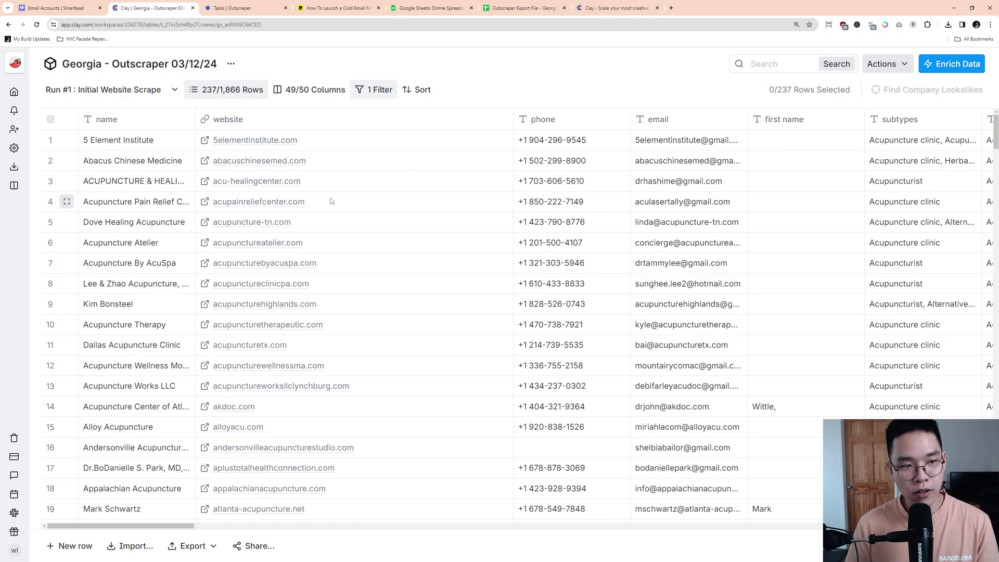
left_click(177, 94)
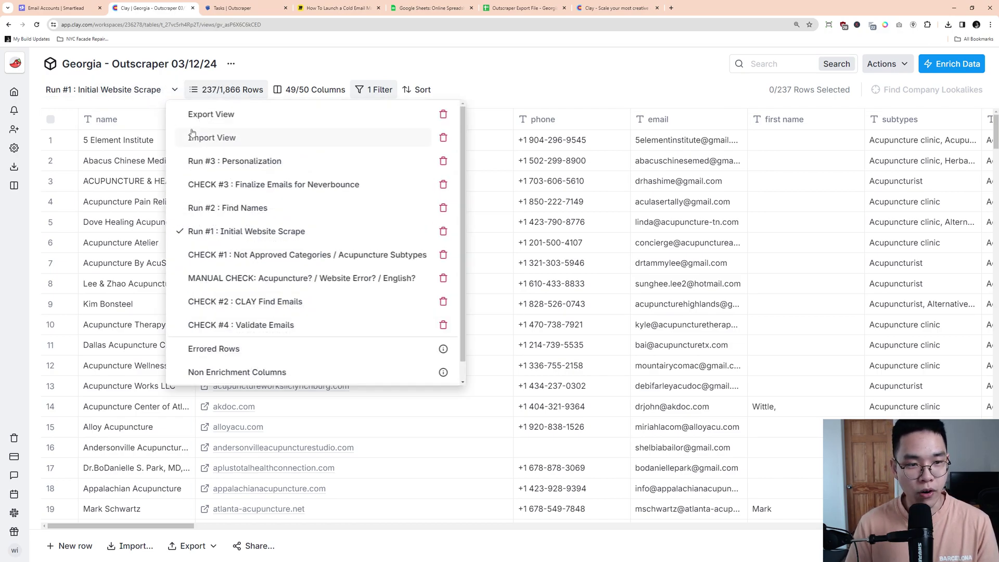
left_click(204, 136)
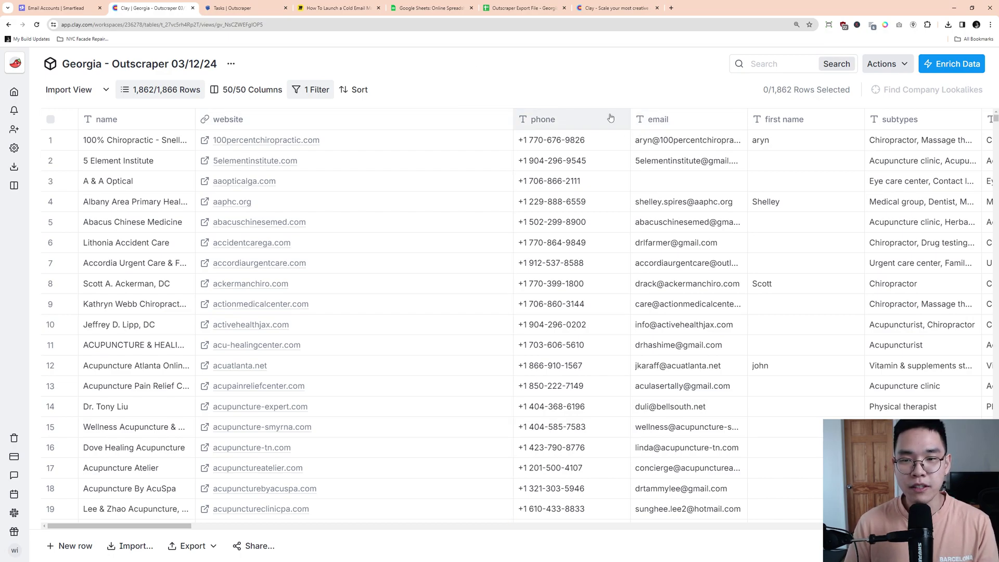
Step: Widen the phone column in the Import View
left_click_drag(869, 132, 953, 130)
left_click(952, 130)
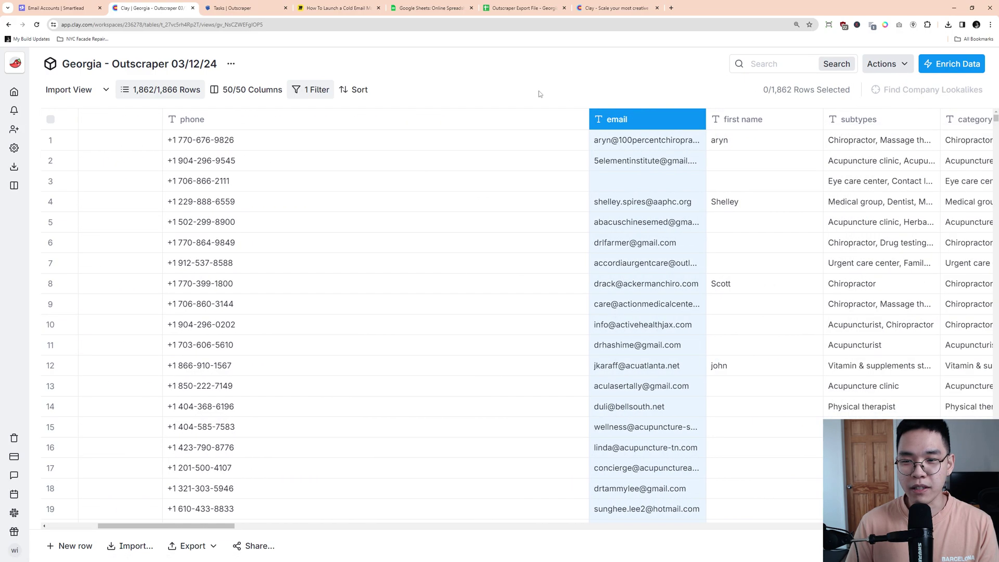
scroll(559, 107, "left", 3)
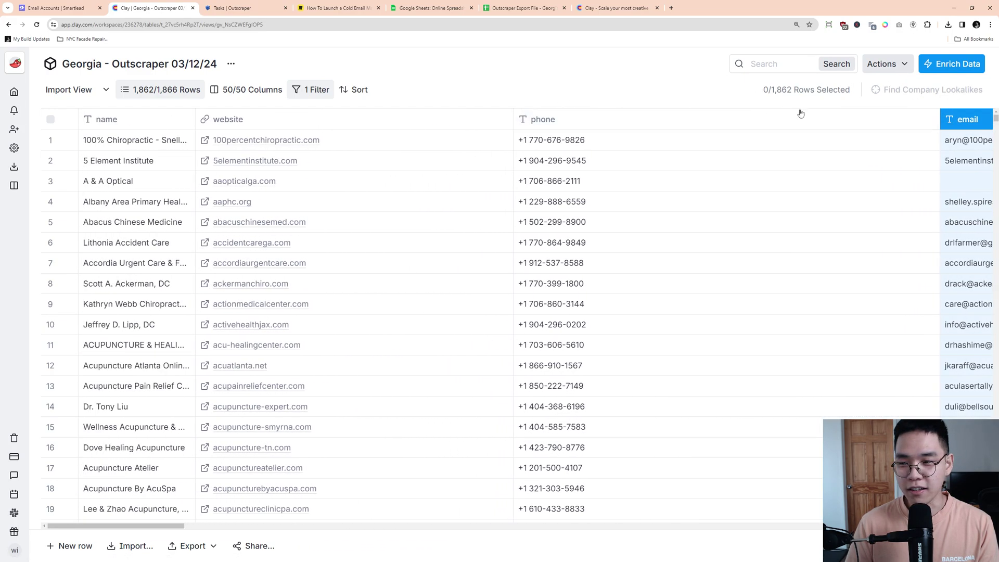
left_click_drag(939, 120, 969, 119)
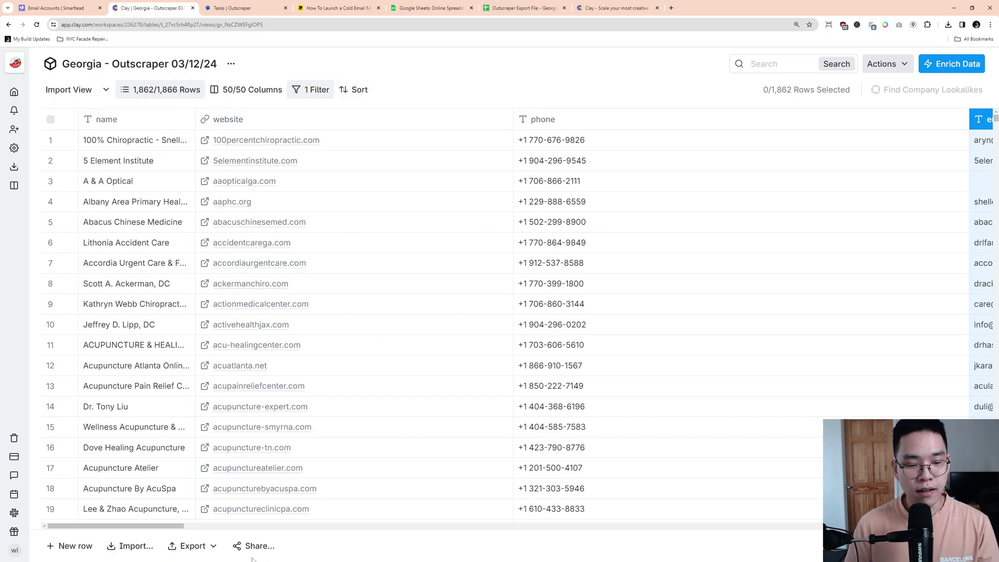
left_click_drag(157, 529, 112, 524)
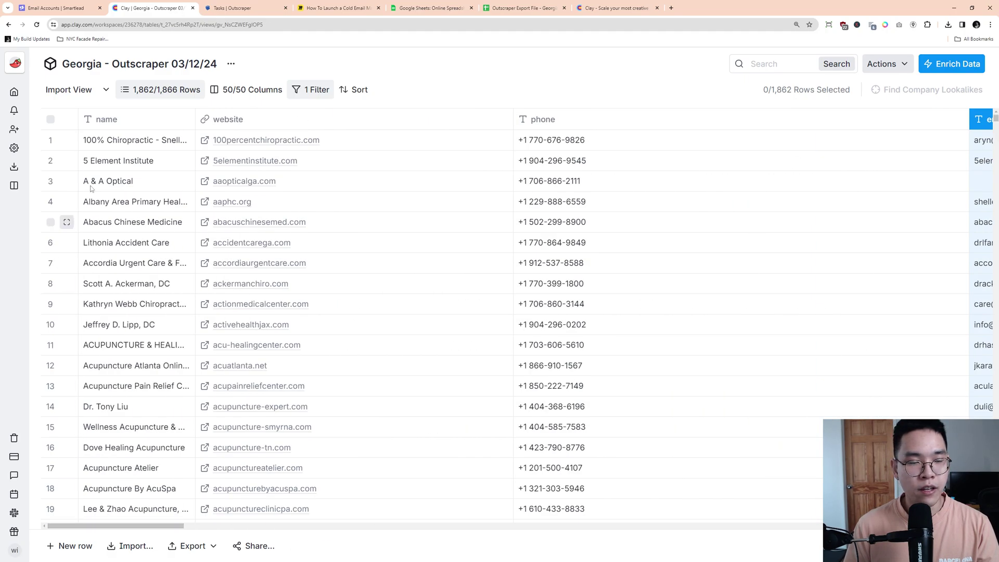
Step: Review the filters of the CHECK #1 : Not Approved Categories / Acupuncture Subtypes view and the Acupuncture - Approved Categories table
left_click(106, 90)
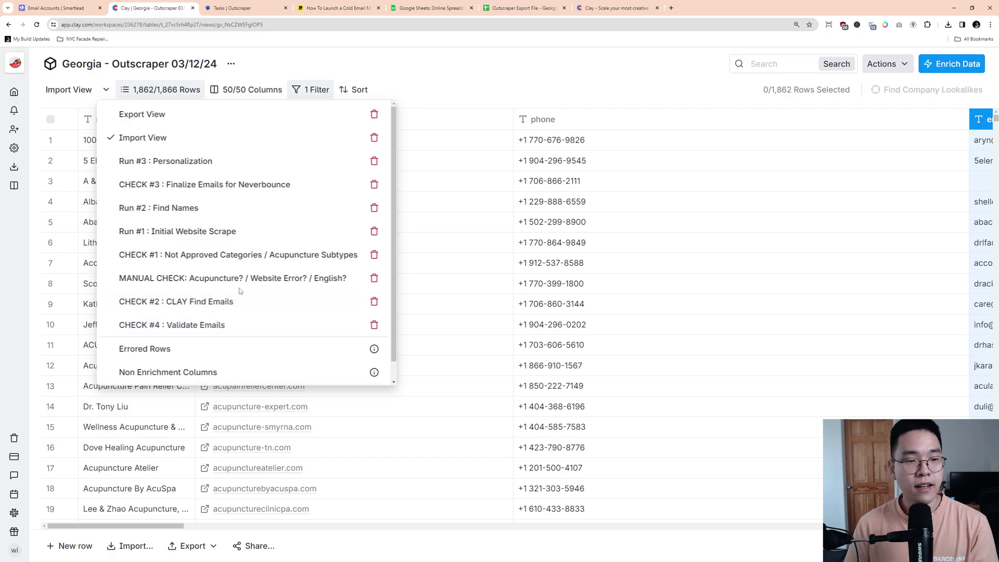
left_click(234, 256)
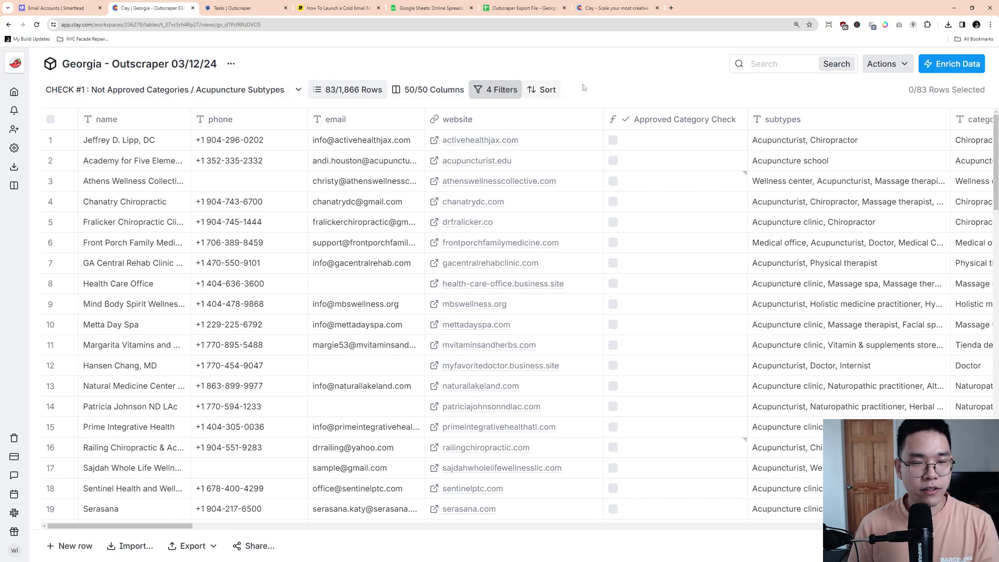
left_click(509, 89)
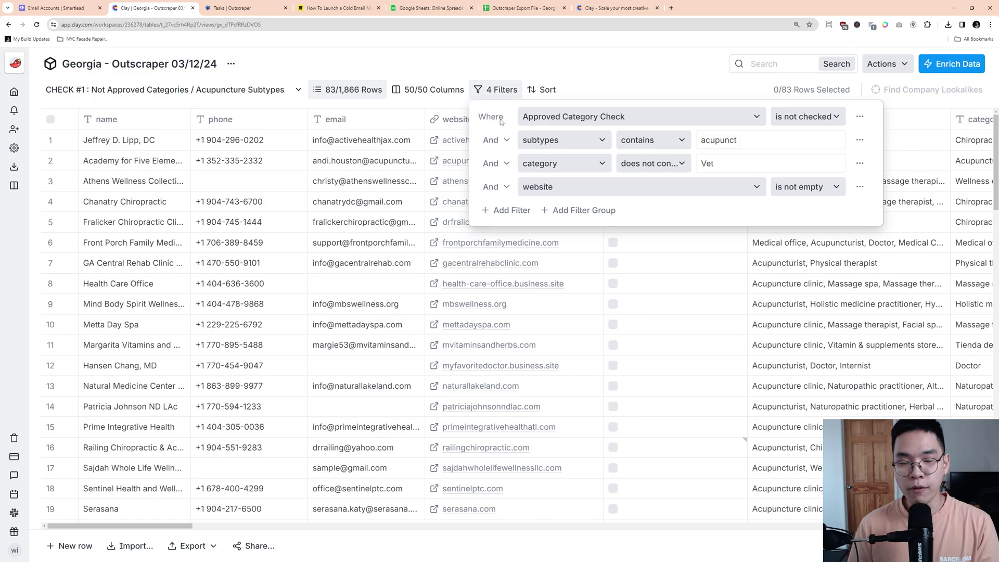
mouse_move(14, 186)
left_click(65, 285)
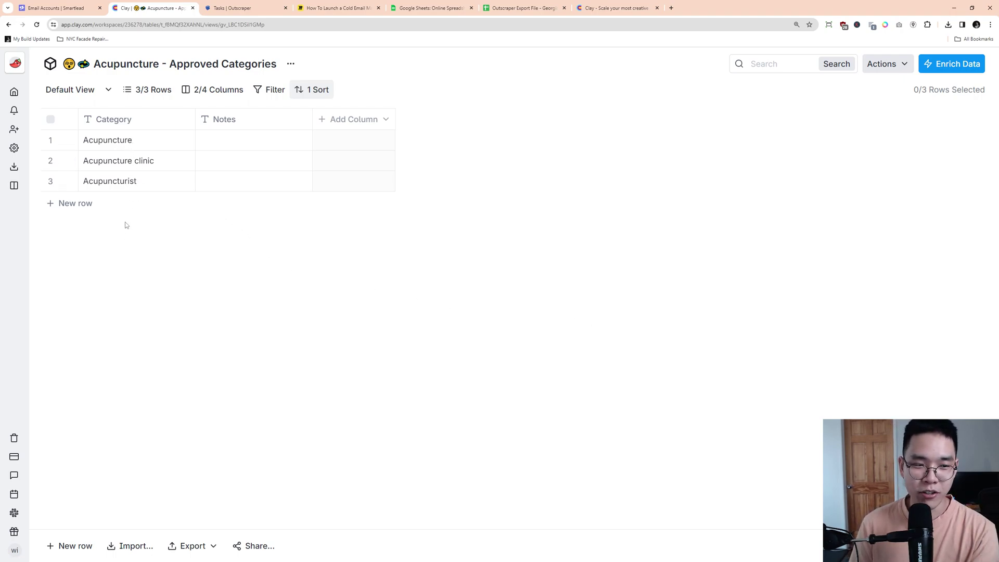
Step: Return to the Georgia table's CHECK #1 view and review its filter conditions on category check, subtypes, category and website
mouse_move(3, 275)
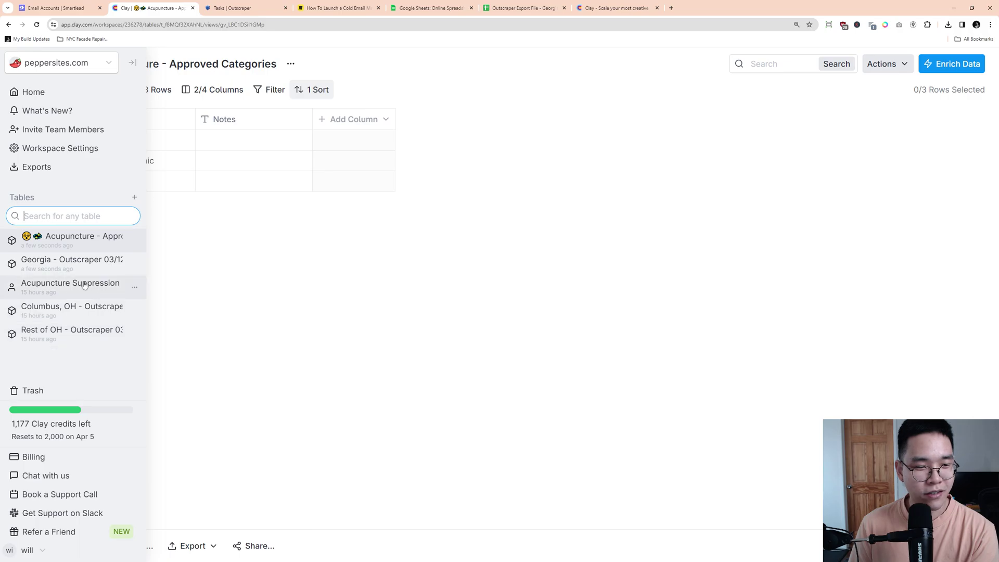
left_click(84, 274)
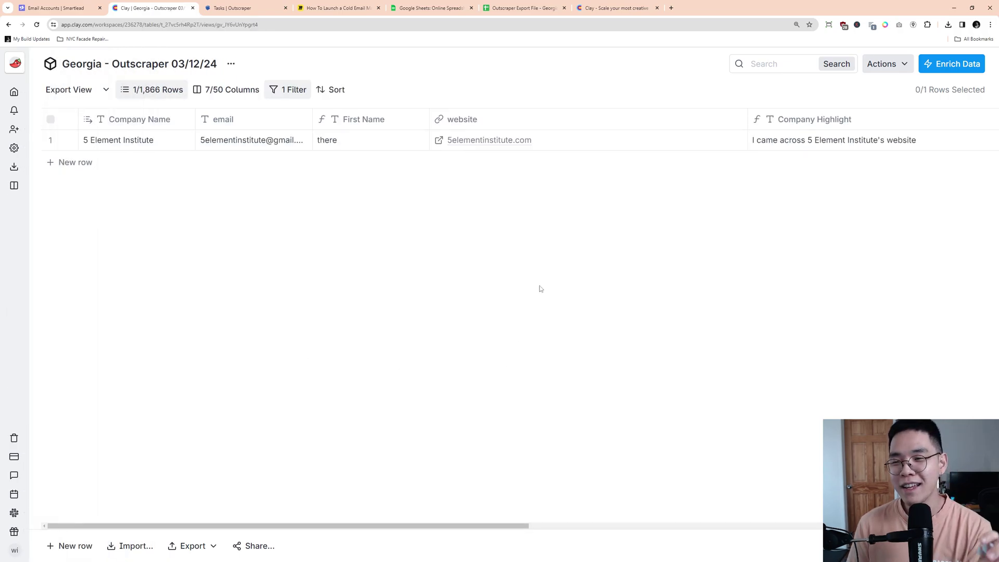
left_click(105, 90)
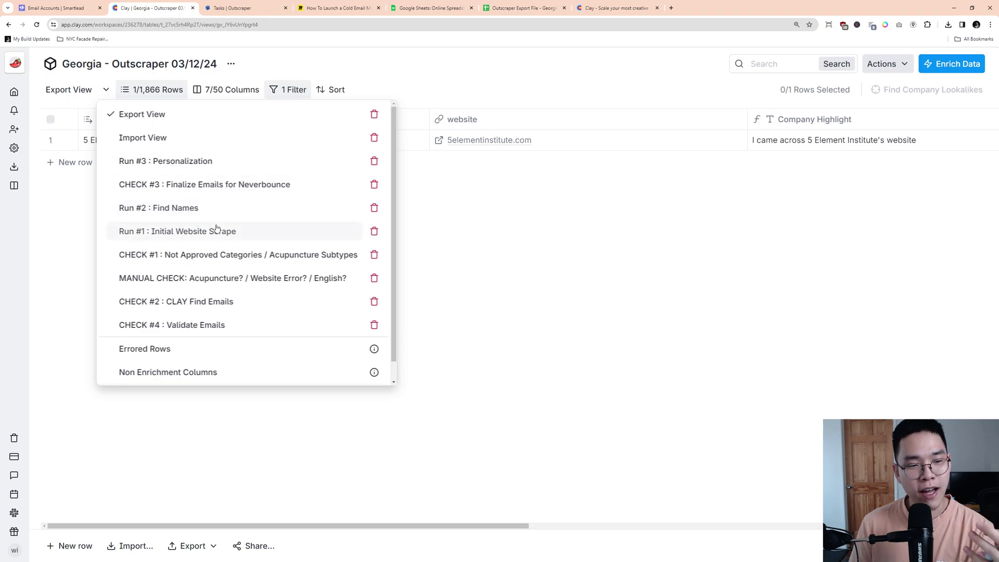
left_click(209, 255)
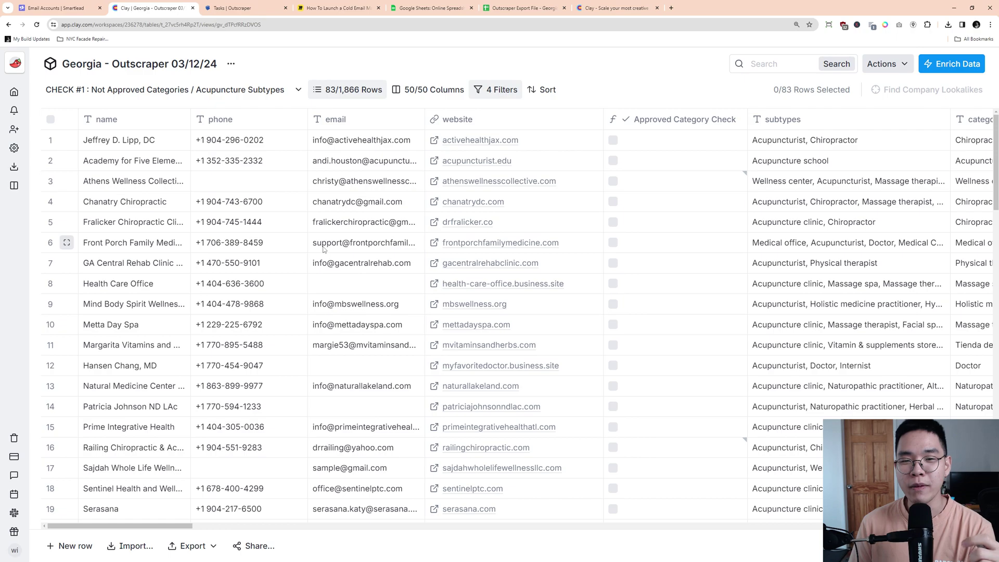
left_click(497, 90)
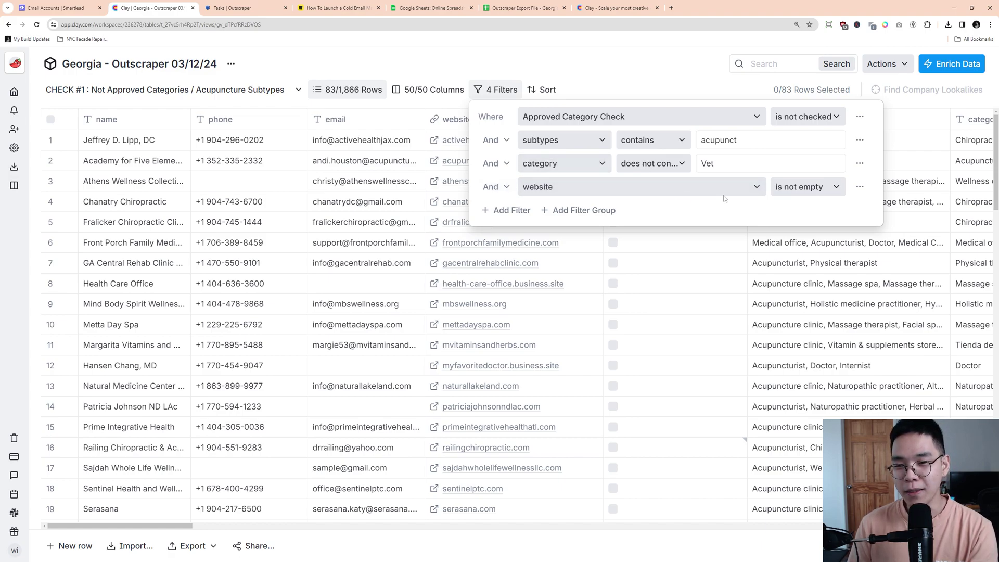
left_click(399, 162)
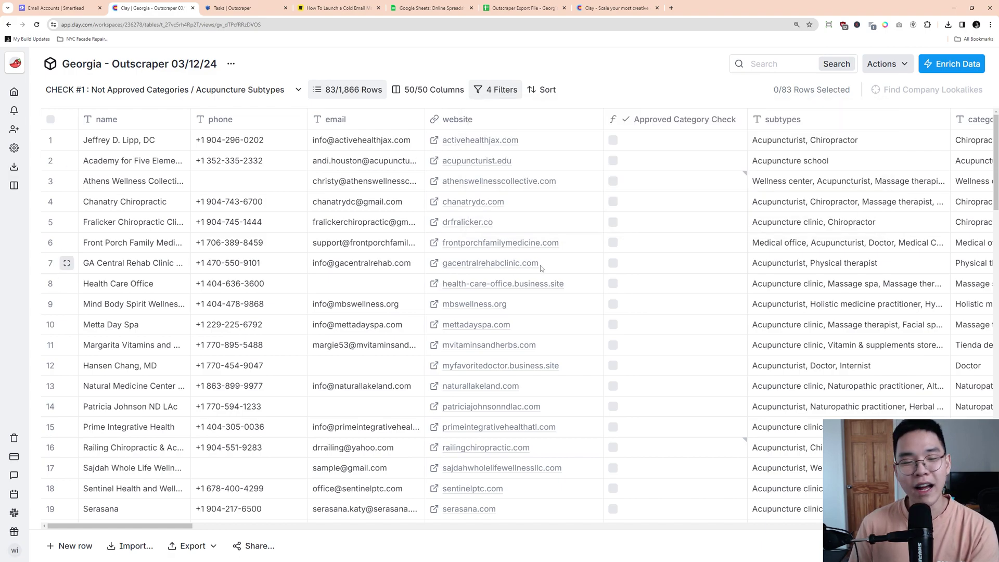
Step: Scan the businesses listed in the CHECK #1 view down to the last row
scroll(515, 260, "down", 10)
scroll(515, 258, "down", 10)
scroll(518, 261, "up", 20)
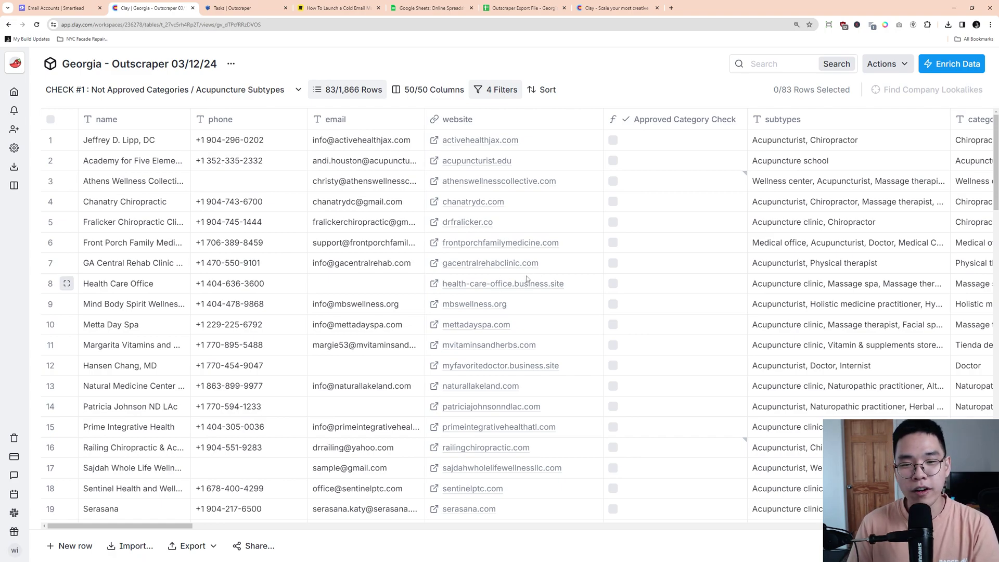
scroll(527, 273, "down", 15)
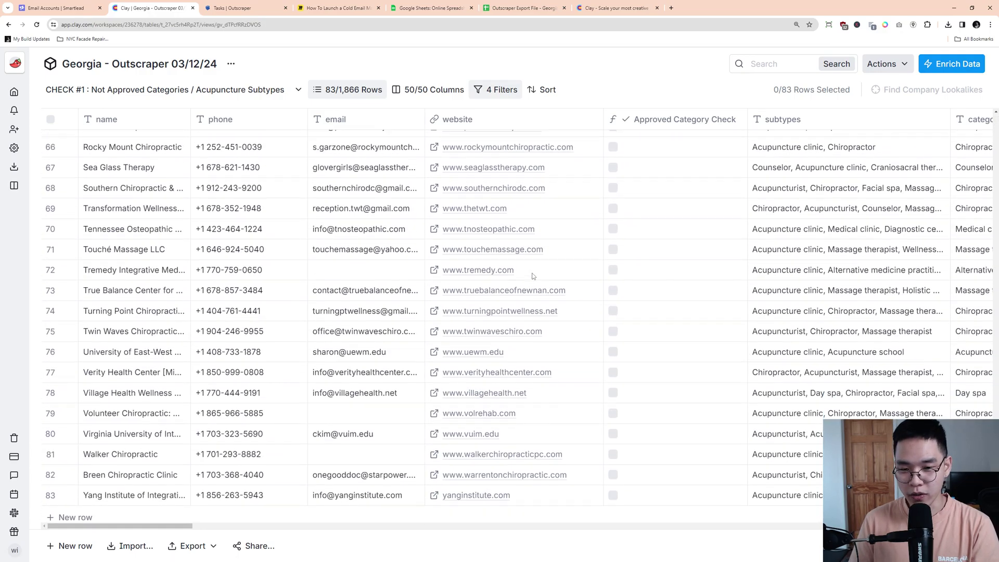
scroll(532, 275, "up", 4)
scroll(533, 275, "up", 20)
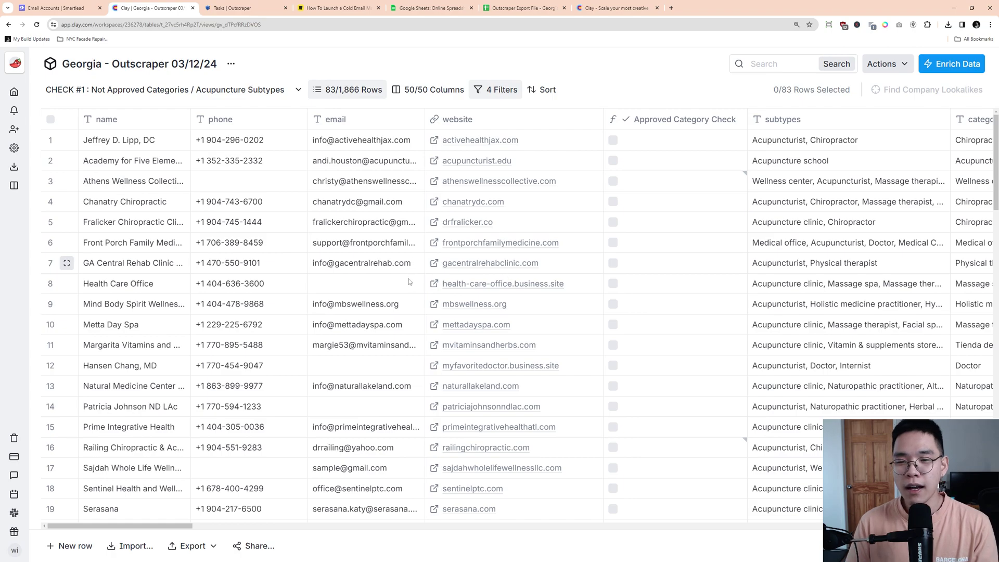
Step: Show the CHECK #2 : CLAY Find Emails view and scan its businesses and emails down to the last row
left_click(297, 90)
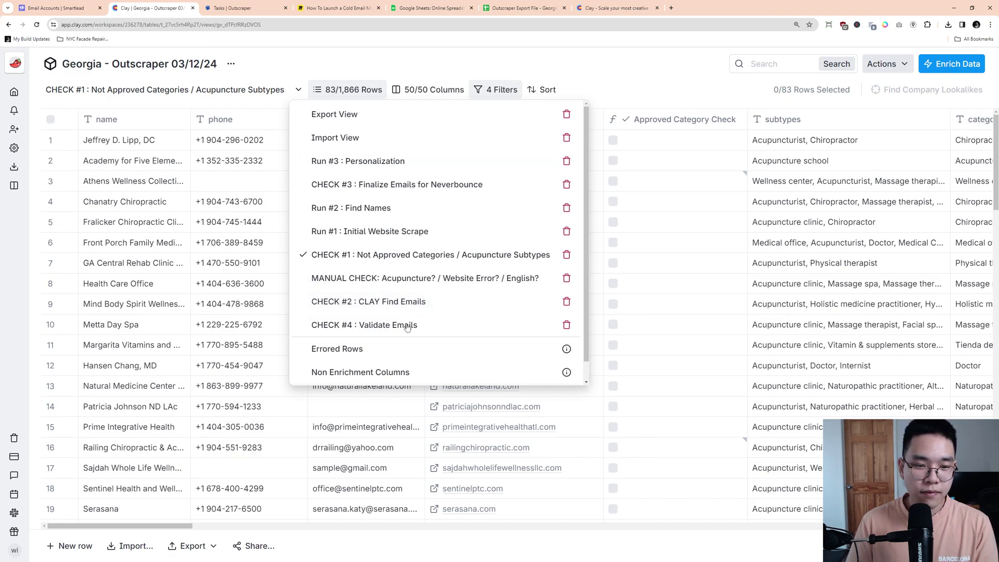
left_click(422, 302)
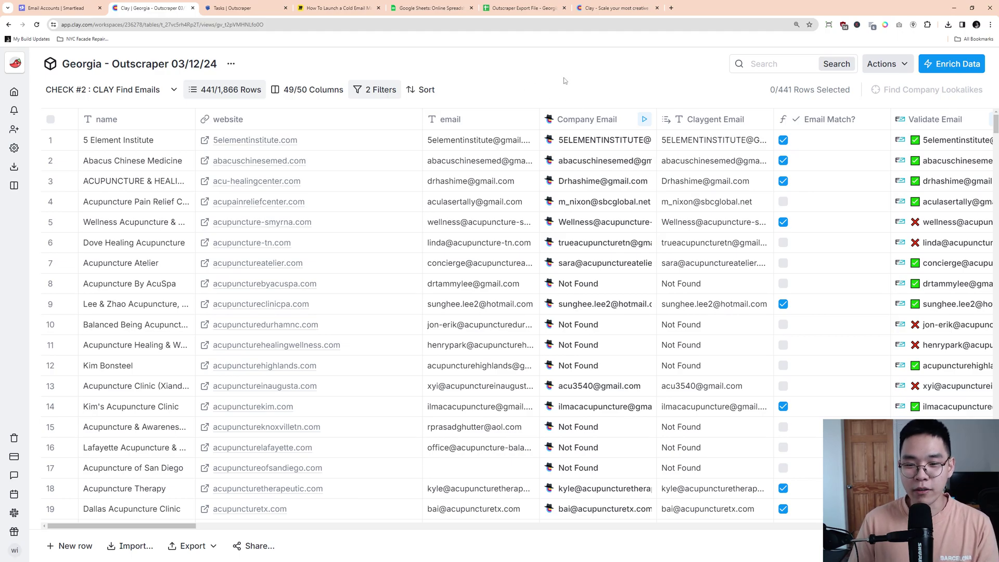
scroll(578, 156, "down", 10)
scroll(587, 176, "down", 20)
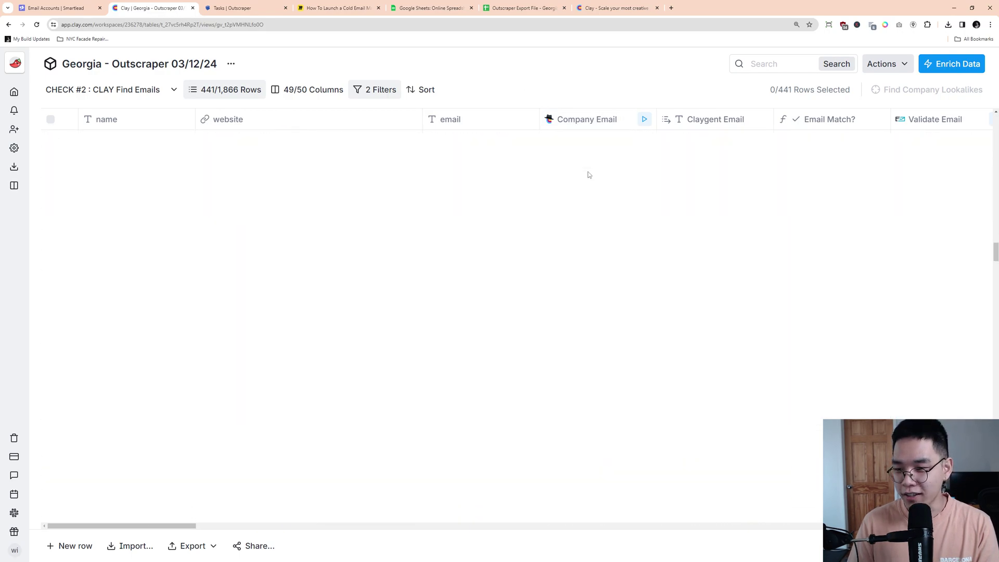
scroll(588, 176, "down", 20)
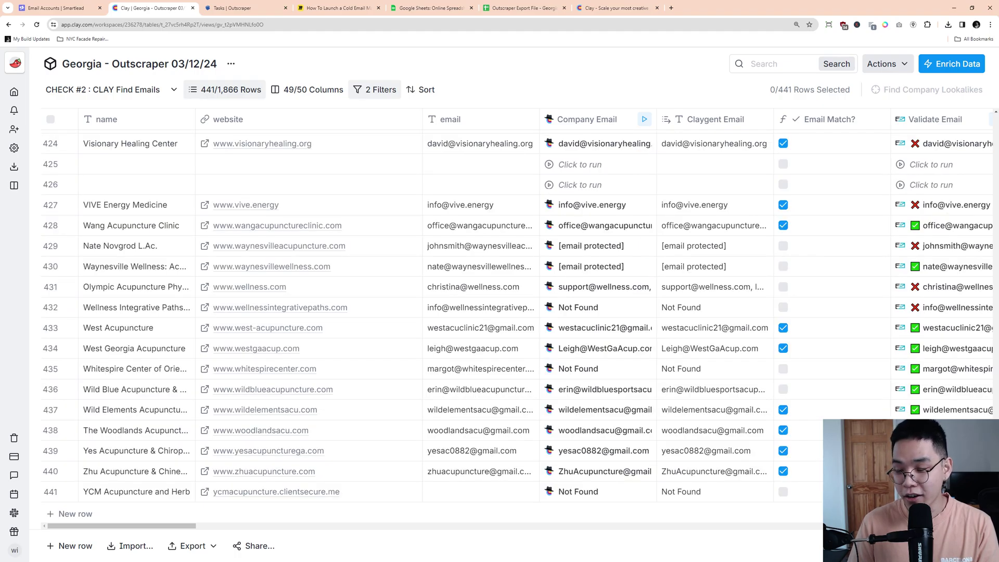
scroll(737, 126, "up", 20)
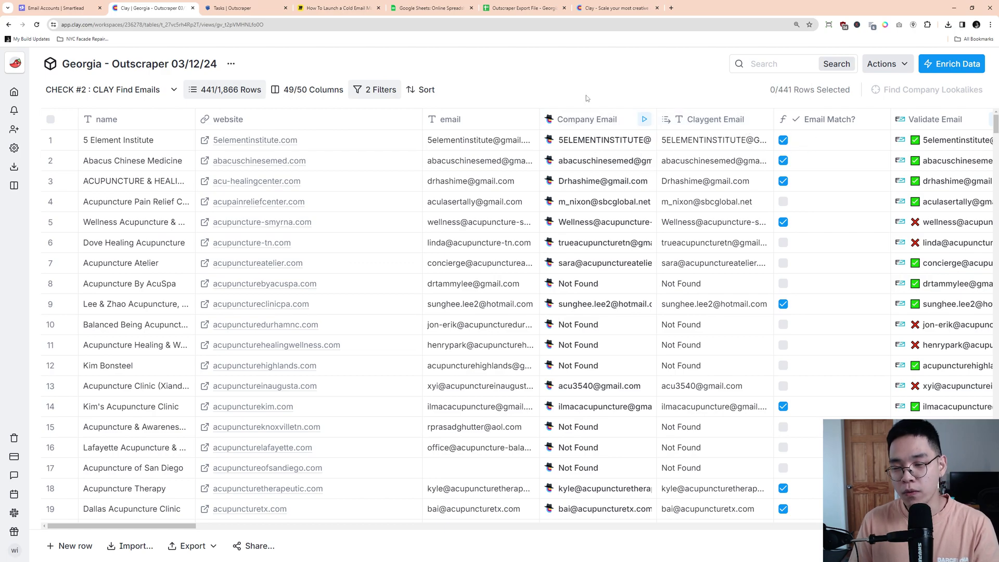
Step: Open the Company Email column's Claygent settings and show the full Mission prompt
left_click(577, 122)
left_click(560, 164)
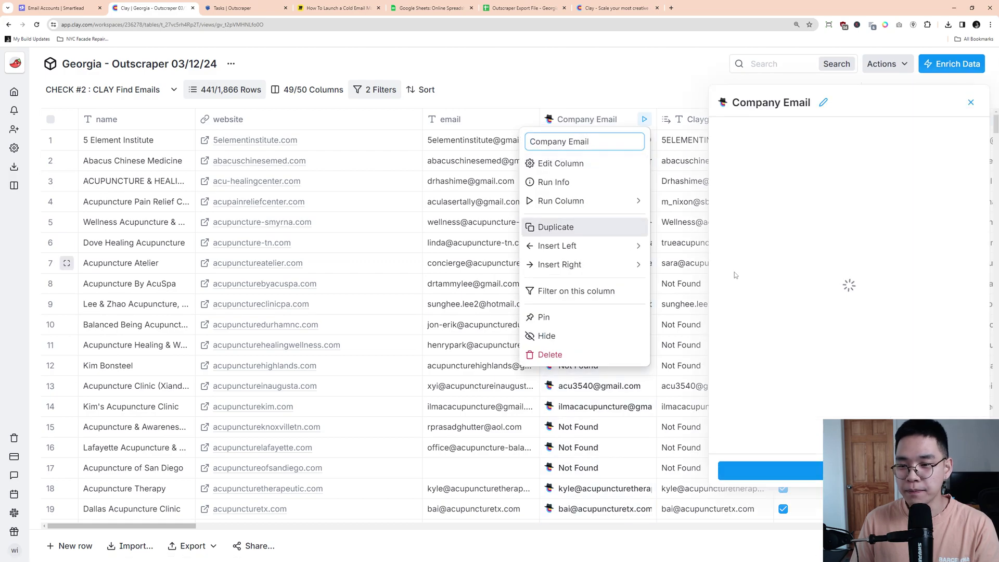
scroll(833, 250, "down", 5)
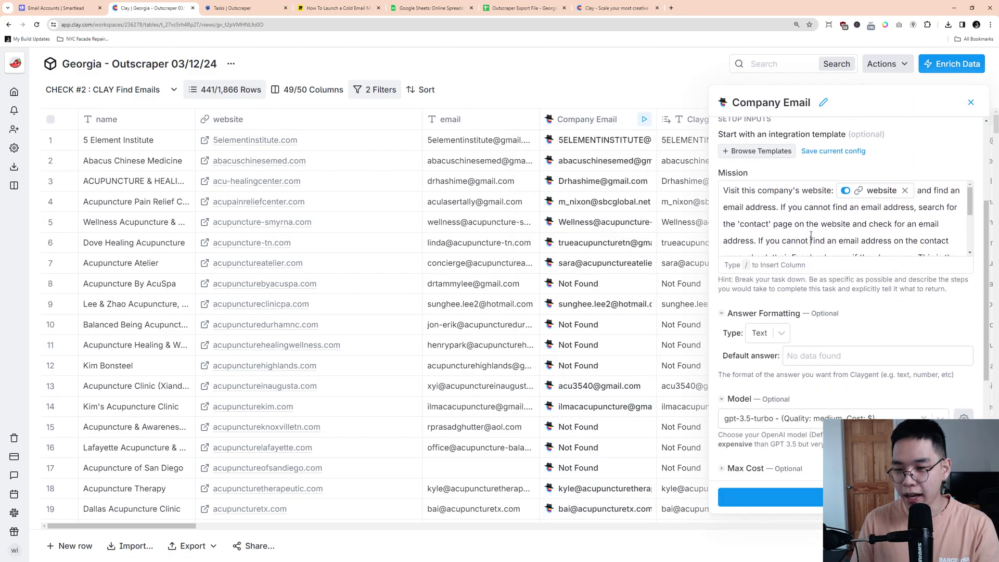
left_click(771, 224)
scroll(826, 312, "up", 3)
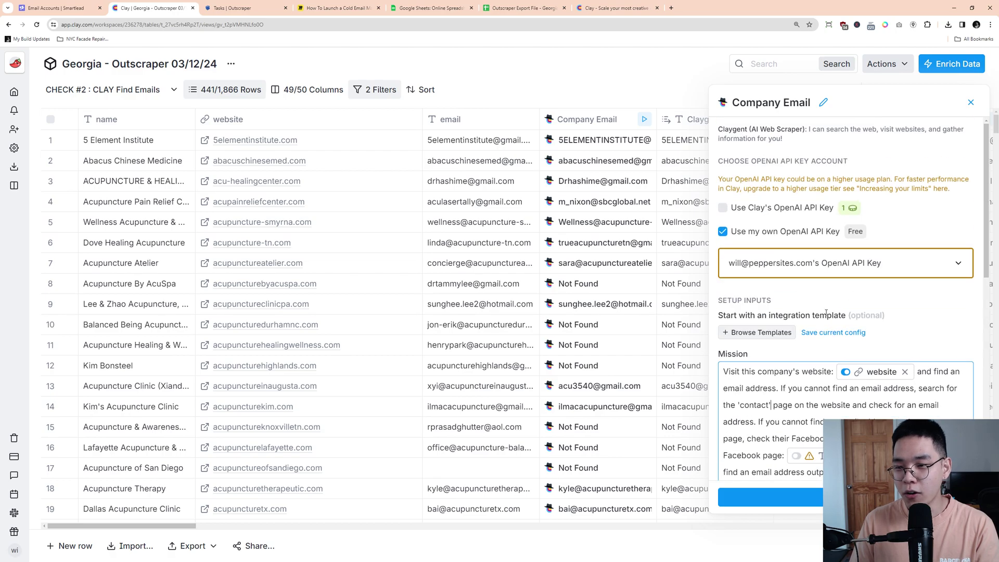
scroll(767, 246, "down", 3)
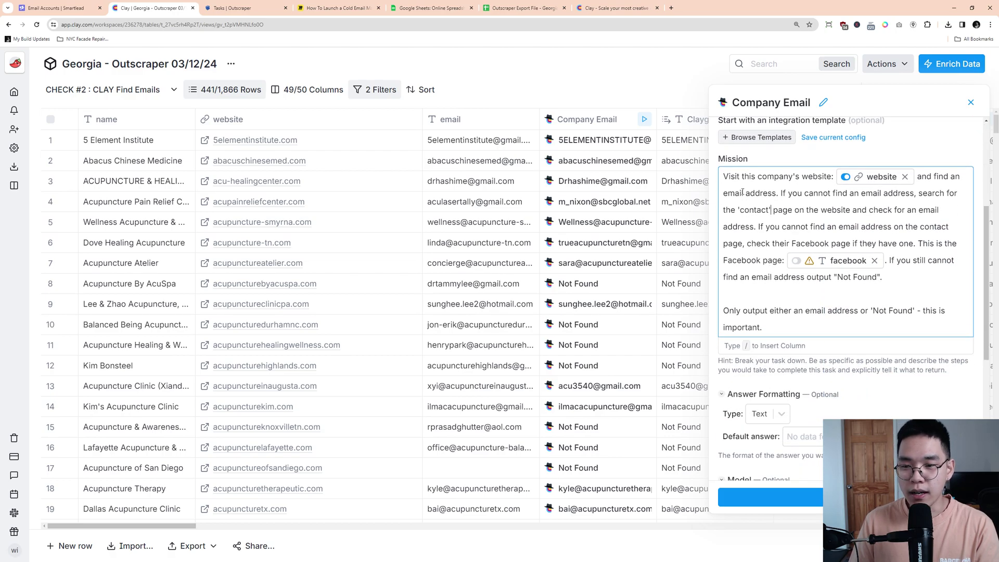
scroll(809, 261, "up", 2)
scroll(770, 273, "down", 2)
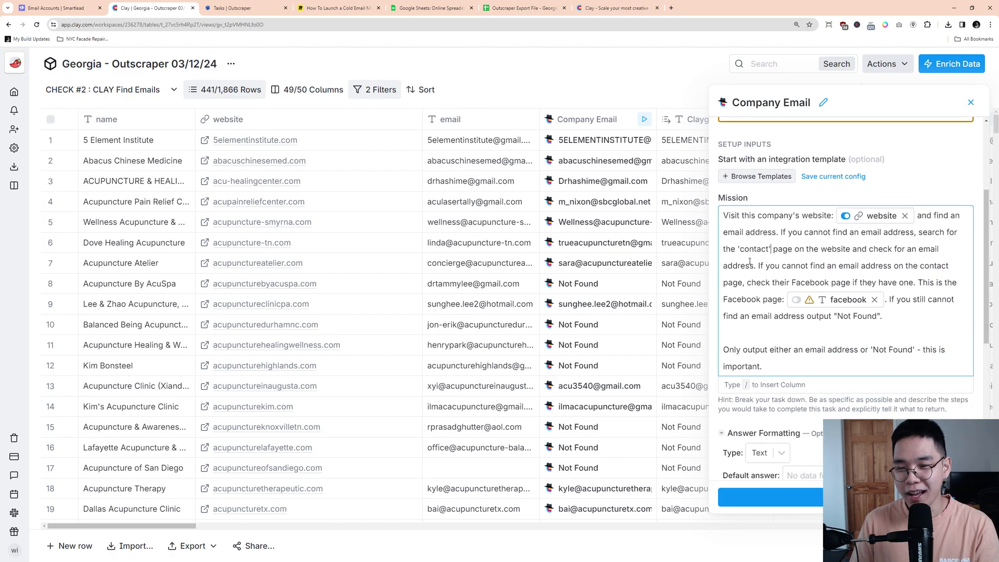
Step: Review the Mission prompt's website, contact page, Facebook page and "Not Found" instructions, and close the Company Email column settings
left_click_drag(738, 215, 780, 232)
left_click(794, 232)
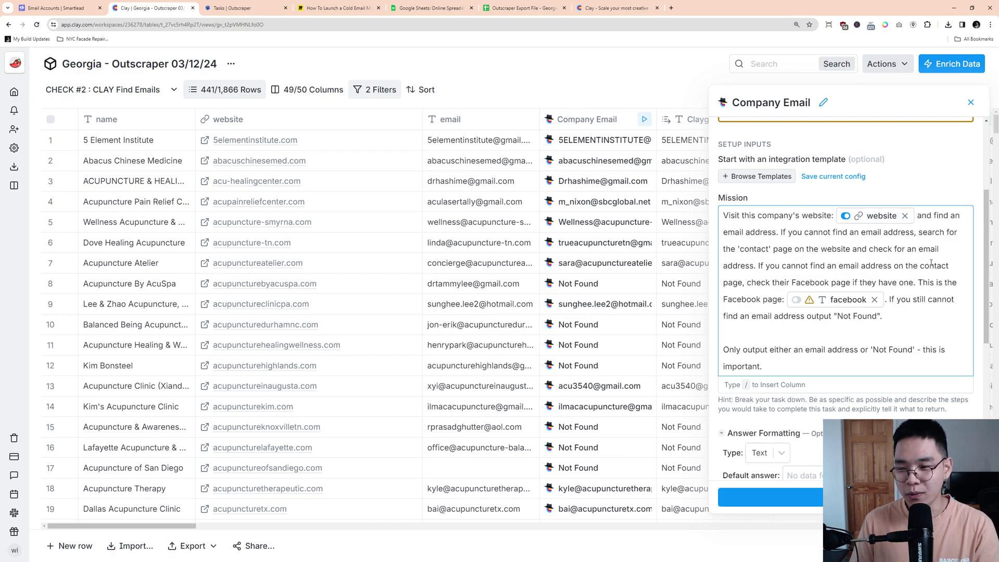
left_click_drag(782, 232, 885, 299)
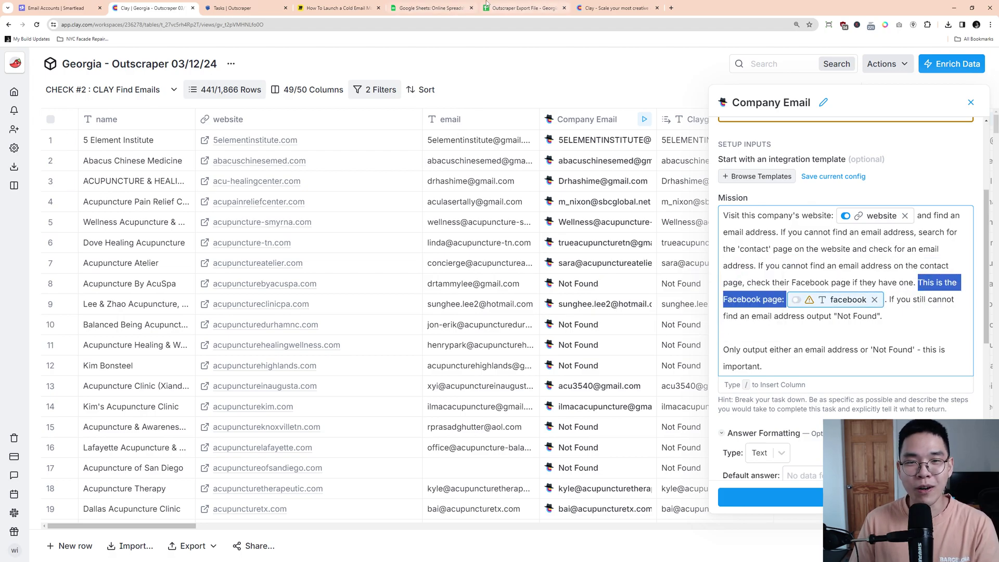
left_click_drag(887, 299, 936, 313)
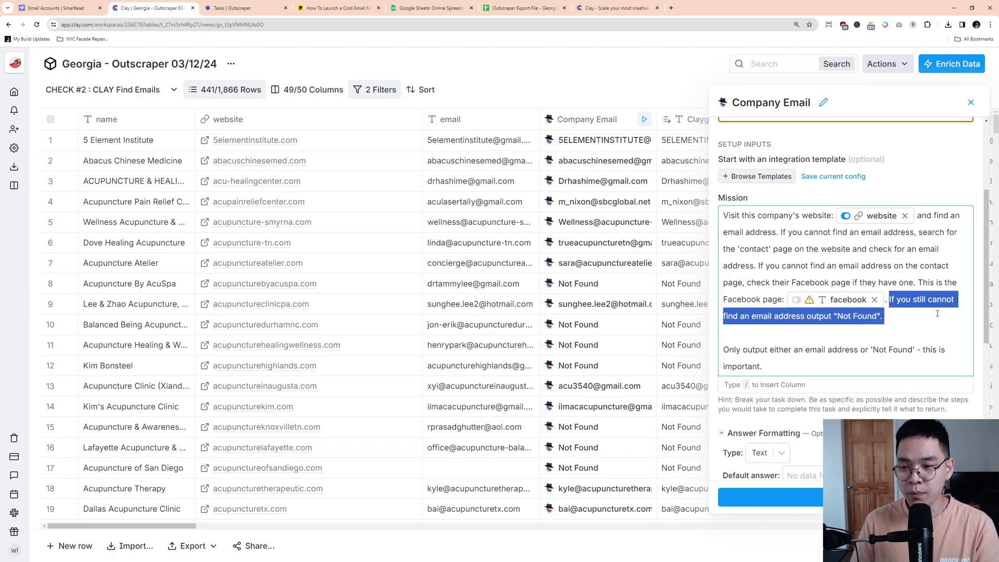
left_click(933, 314)
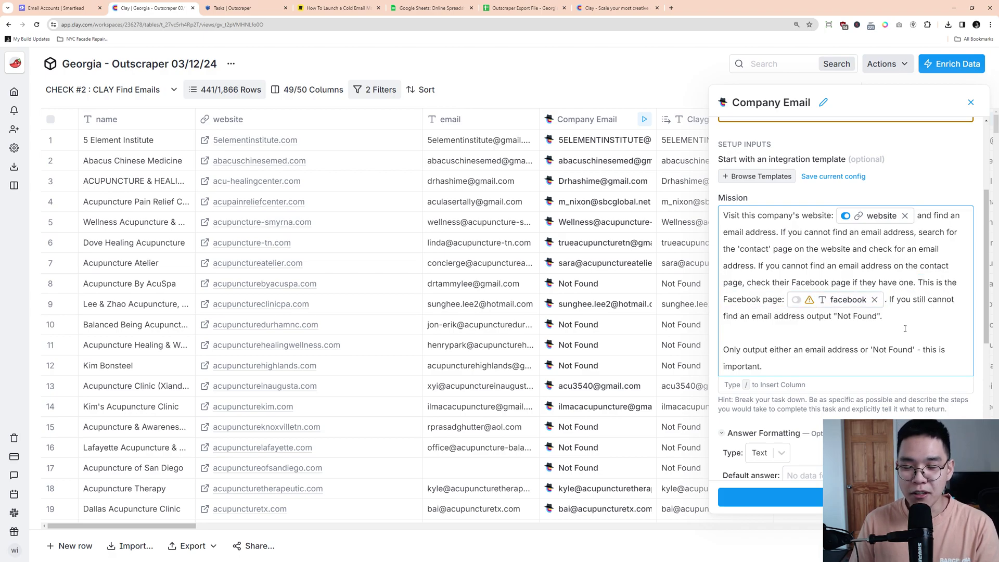
left_click_drag(822, 368, 722, 350)
left_click(739, 348)
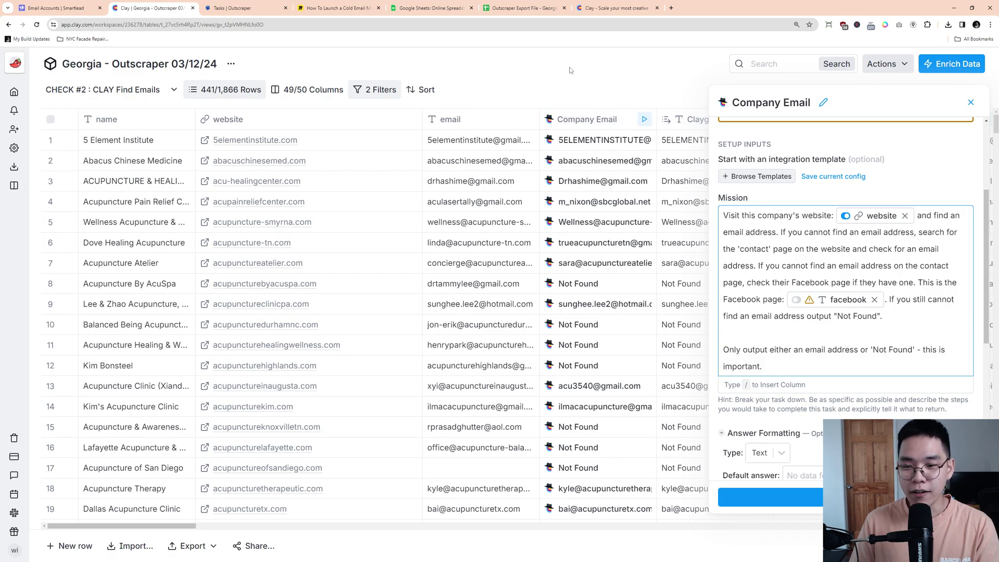
left_click(970, 102)
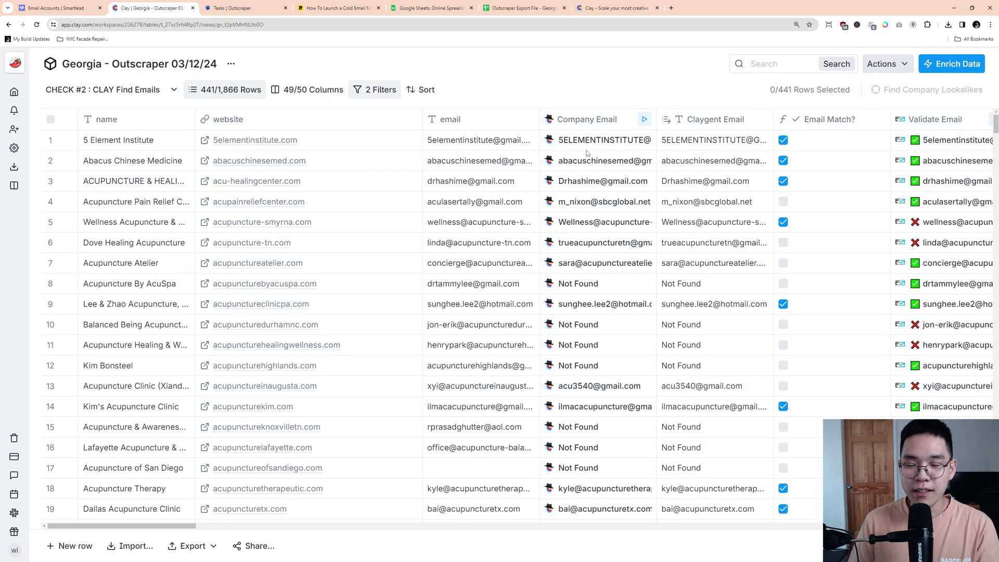
Step: Compare the email, Company Email and Email Match? columns down to the last CHECK #2 row and return to the first row
scroll(586, 153, "down", 20)
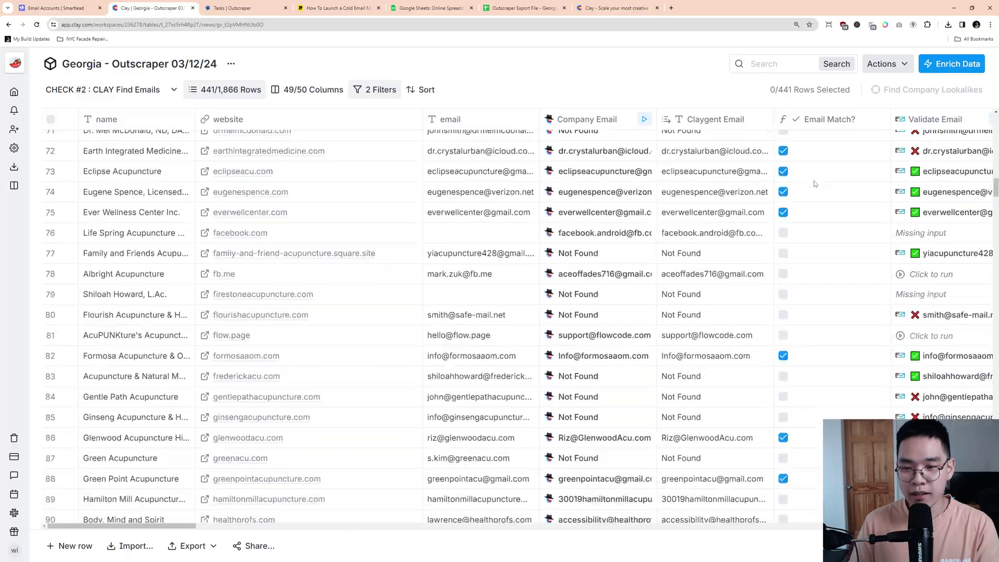
scroll(814, 184, "down", 20)
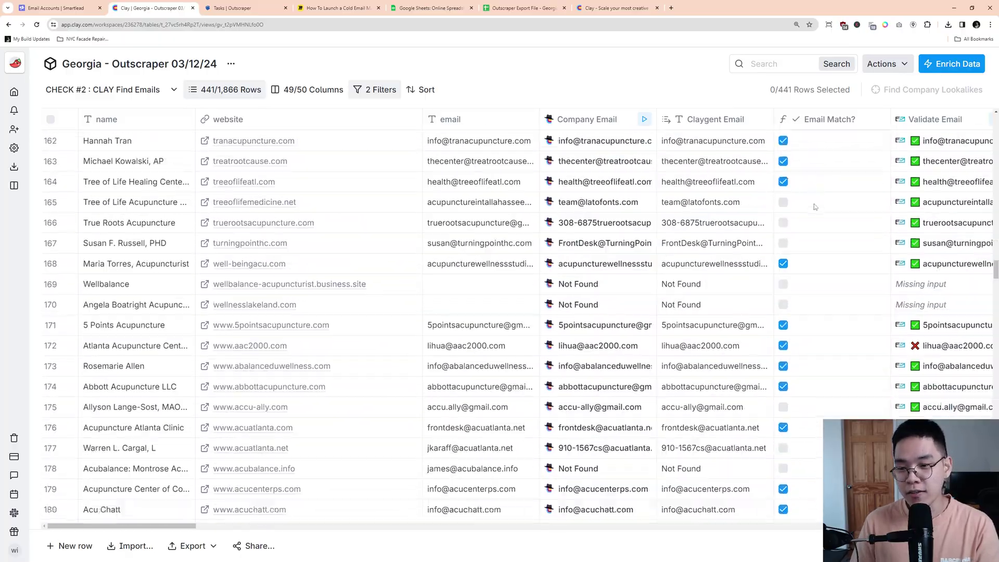
scroll(815, 207, "down", 20)
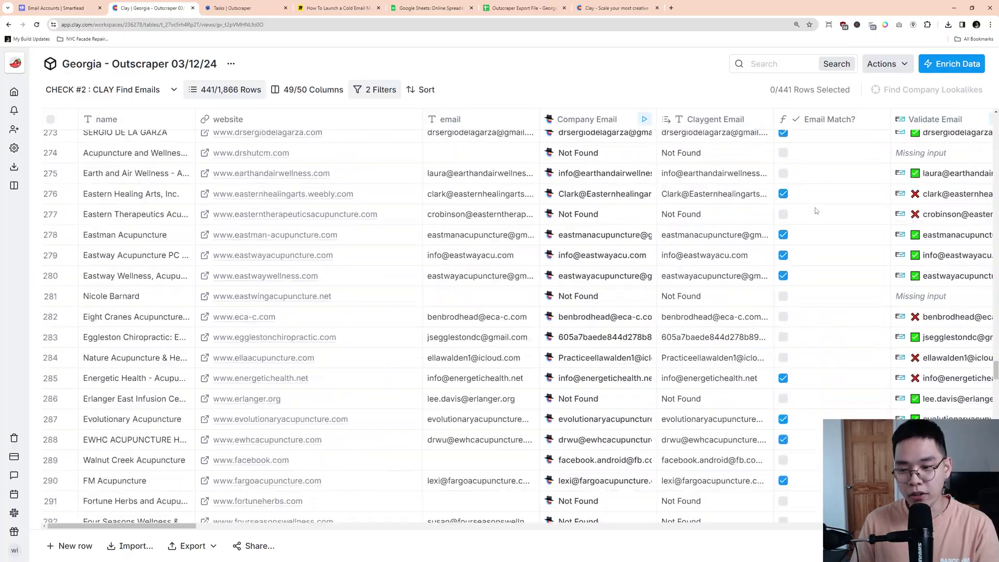
scroll(816, 210, "down", 20)
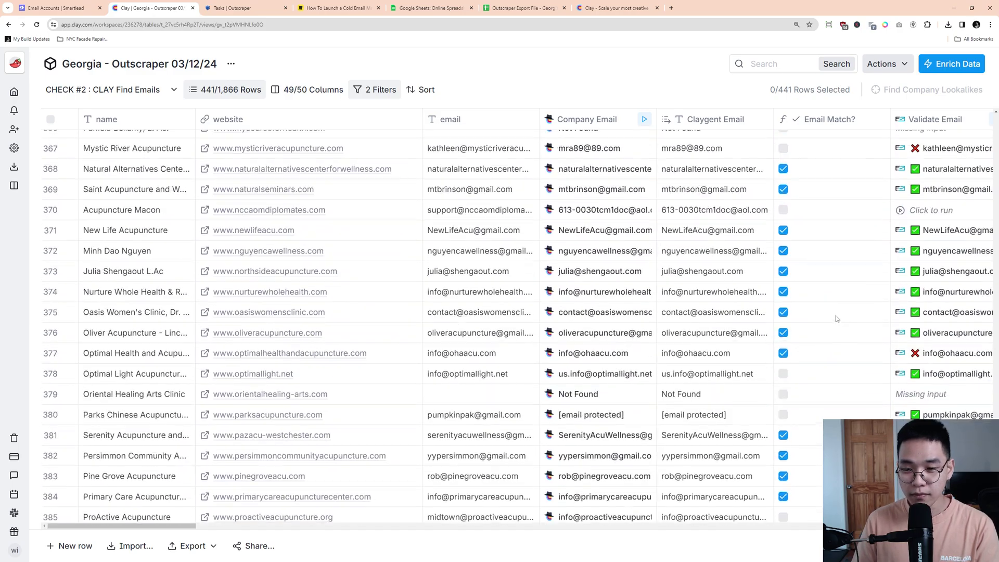
scroll(836, 319, "down", 20)
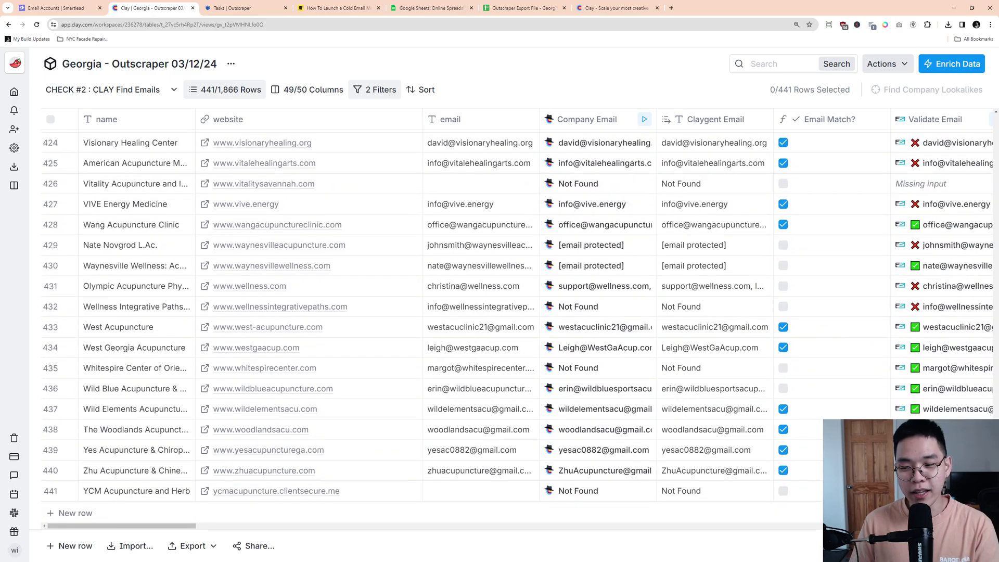
left_click_drag(996, 509, 996, 122)
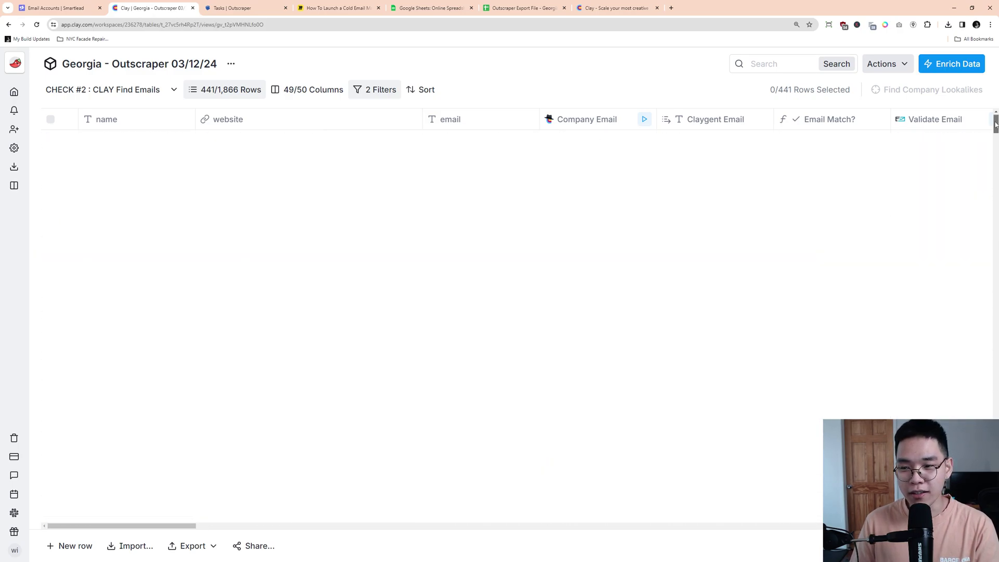
Step: Switch to the CHECK #3 : Finalize Emails for Neverbounce view and scan its businesses' scraped emails against the Company Email results
left_click(175, 91)
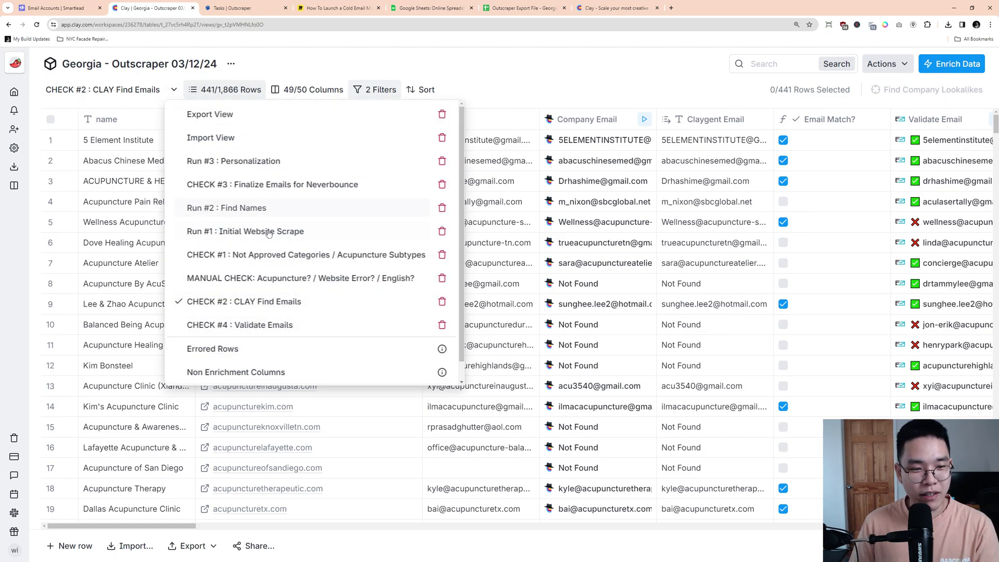
left_click(270, 187)
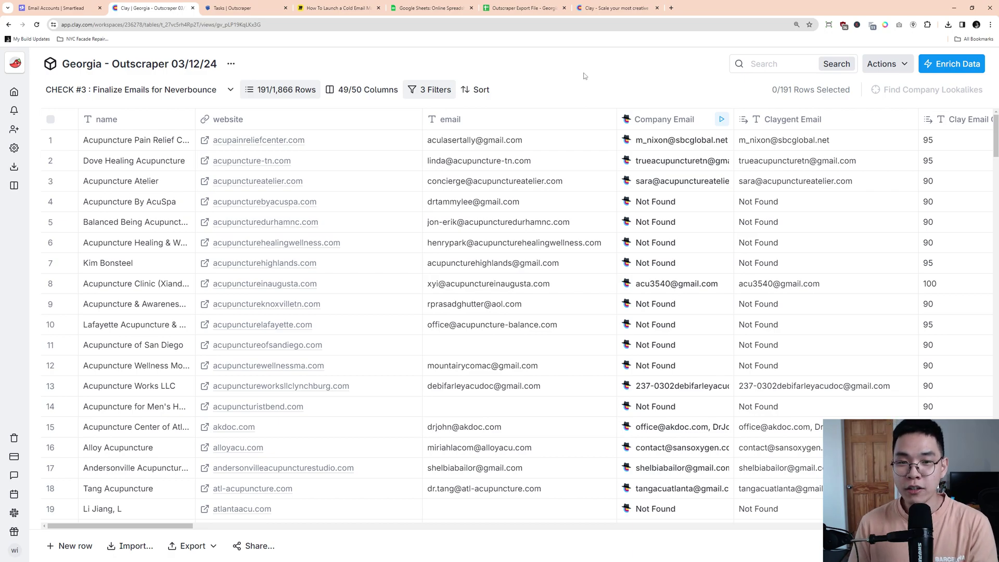
scroll(677, 207, "down", 1)
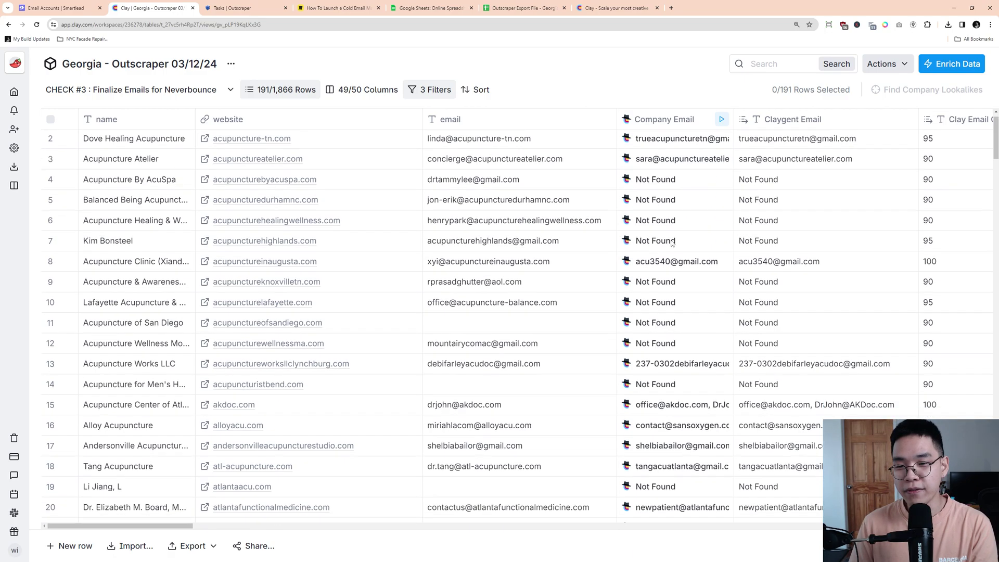
scroll(676, 207, "up", 1)
scroll(677, 229, "down", 4)
scroll(676, 251, "down", 1)
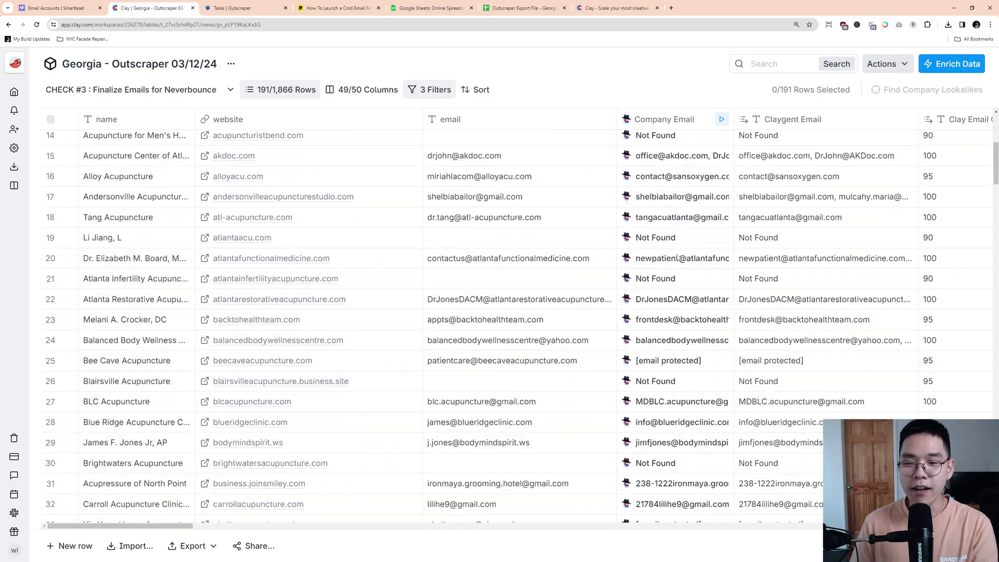
scroll(677, 252, "up", 5)
scroll(509, 235, "down", 7)
scroll(509, 236, "down", 3)
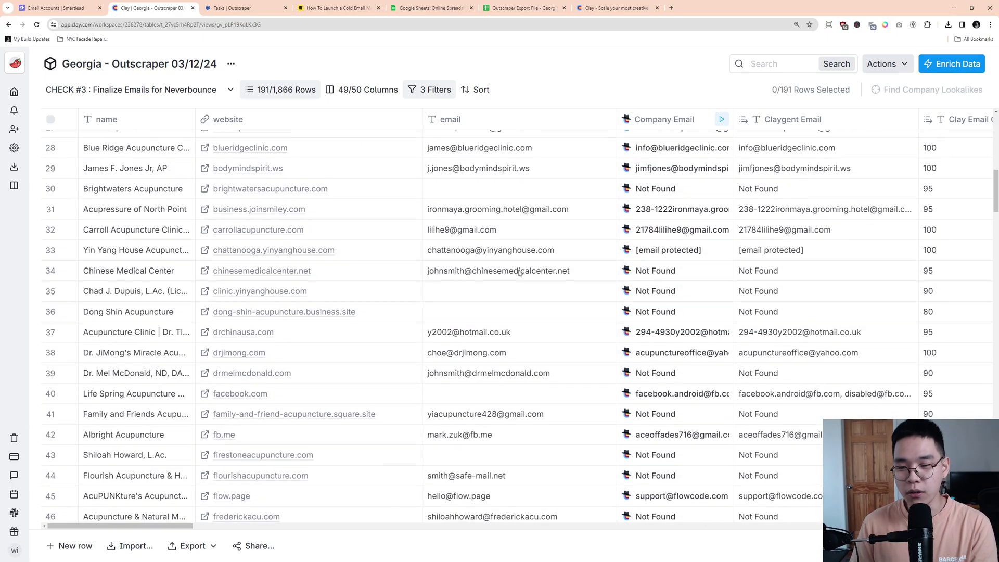
scroll(518, 265, "up", 10)
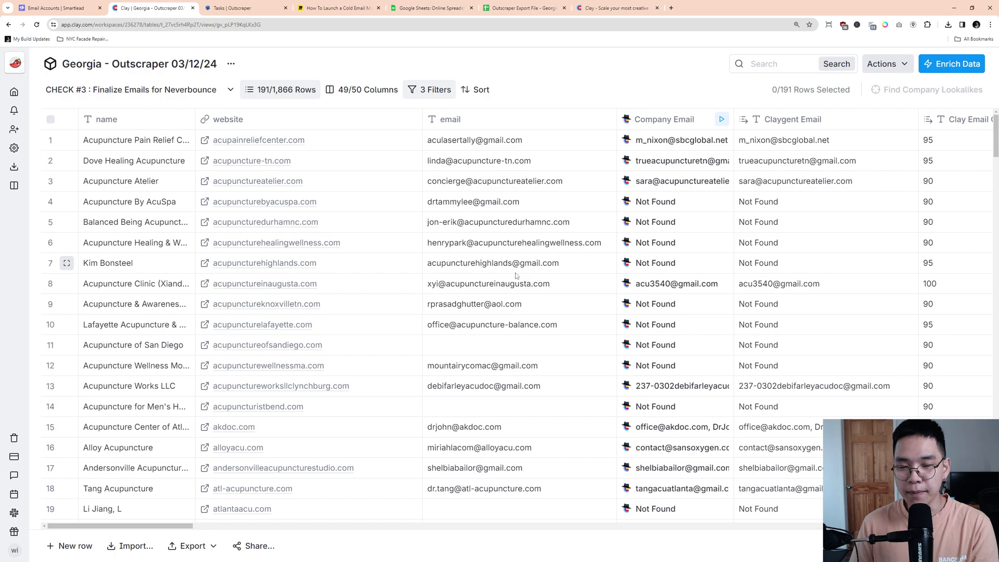
scroll(520, 289, "down", 10)
scroll(521, 289, "down", 1)
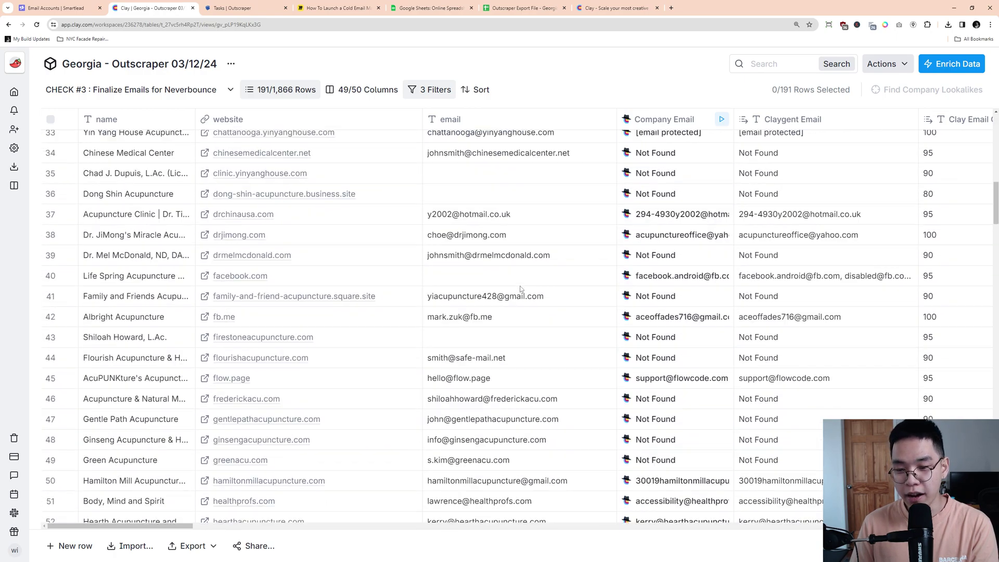
scroll(521, 289, "up", 7)
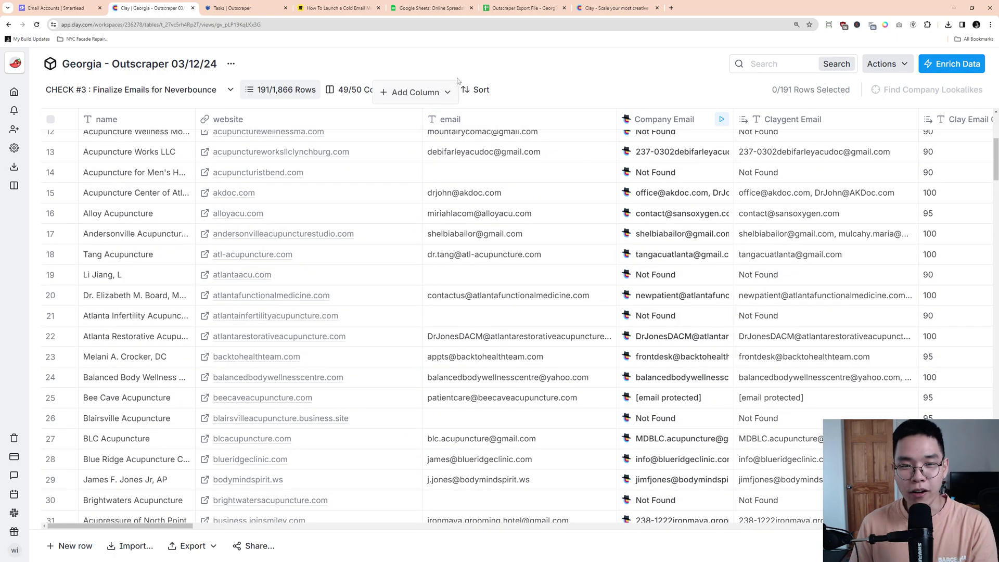
left_click(430, 89)
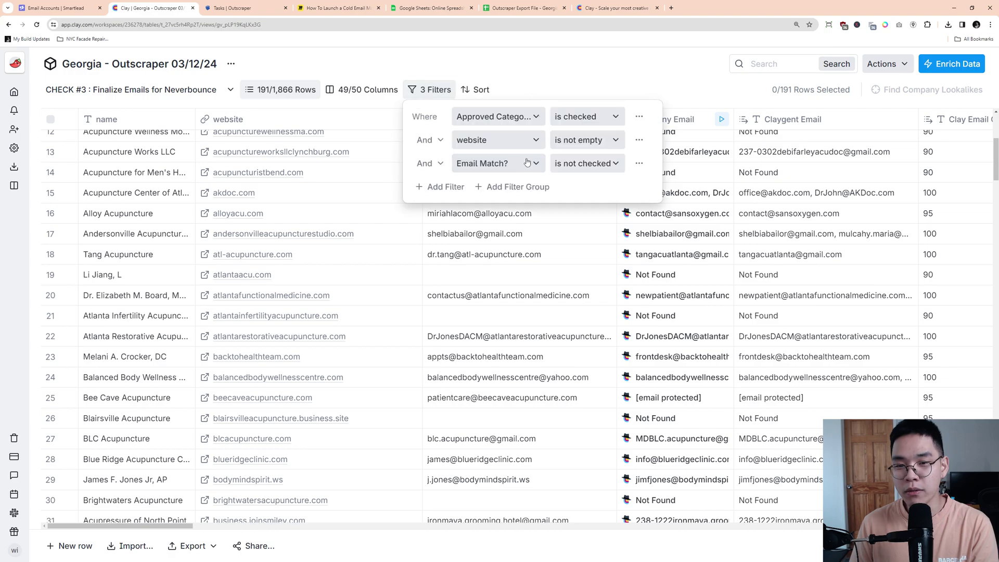
left_click(444, 187)
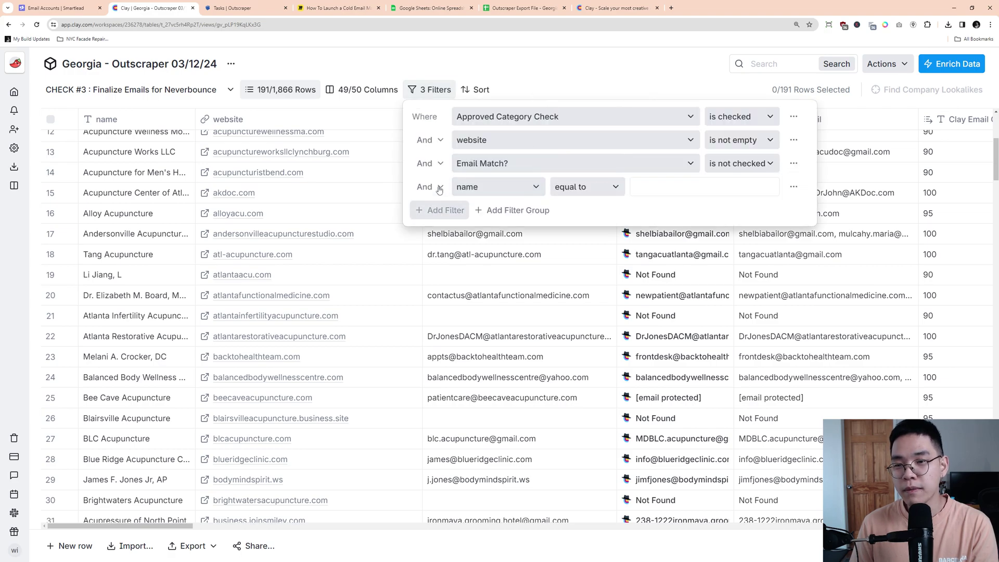
left_click(527, 189)
scroll(612, 312, "down", 3)
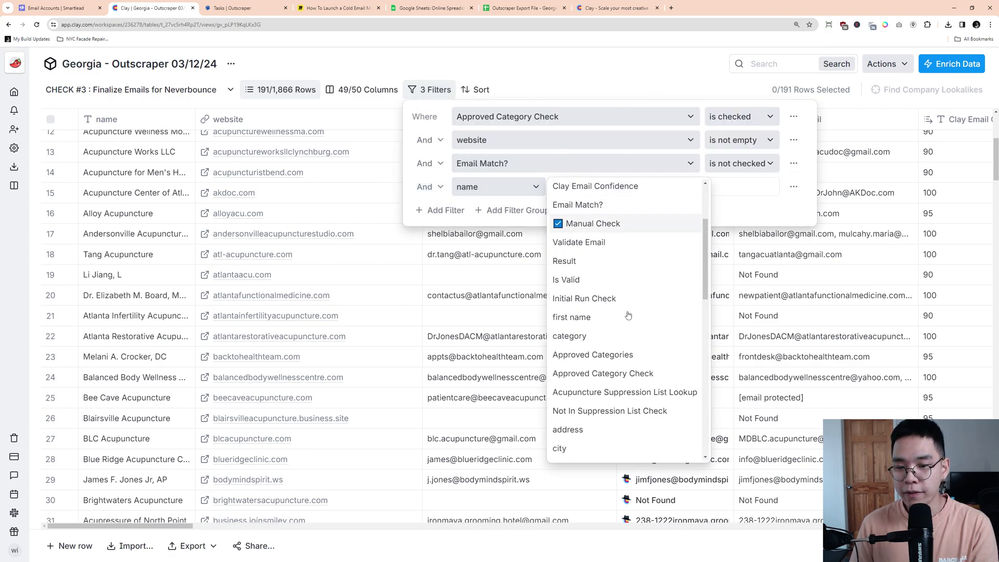
scroll(619, 260, "up", 2)
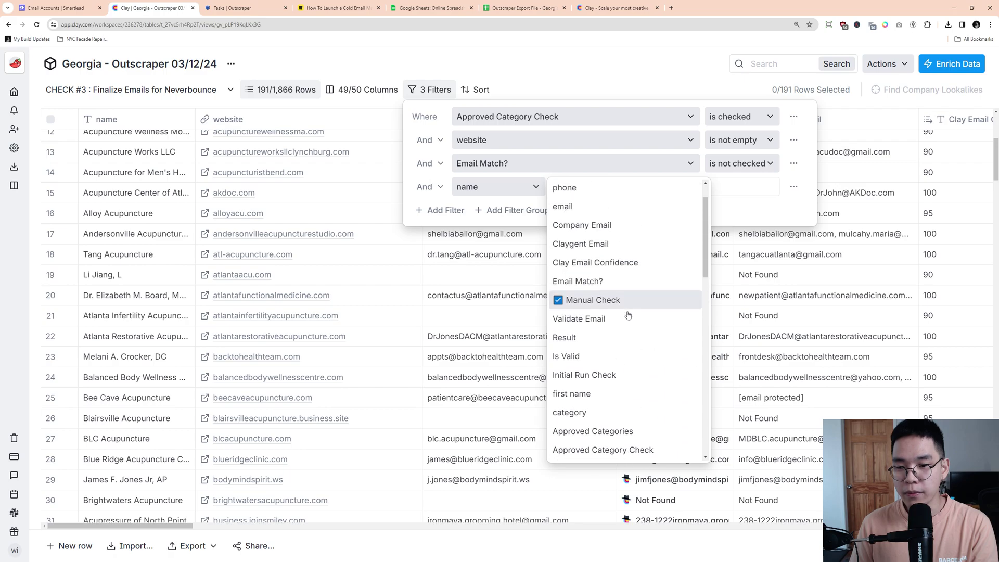
left_click(600, 72)
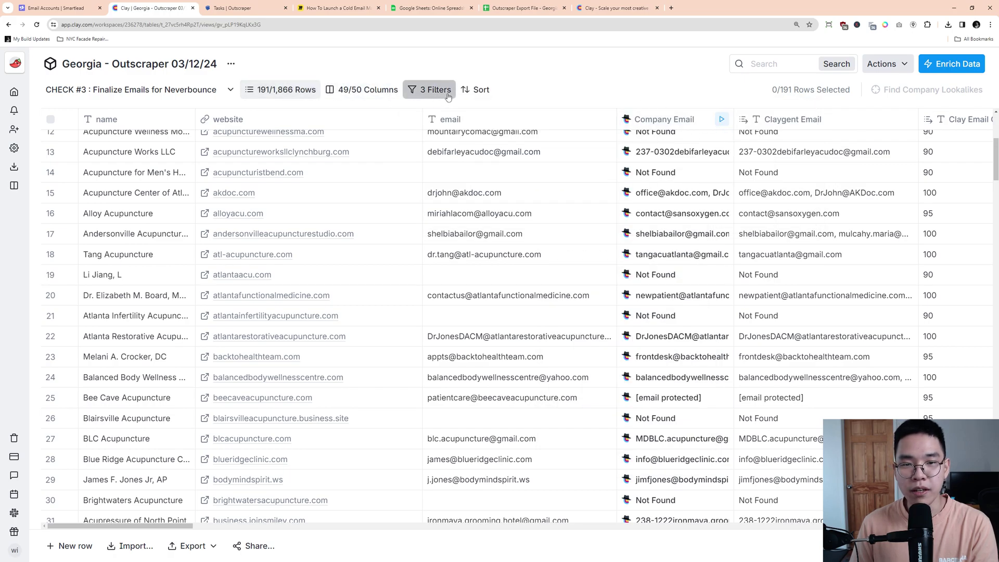
Step: Add a fourth filter condition on Company Email to the CHECK #3 view and show its available operators
left_click(430, 90)
left_click(439, 186)
left_click(525, 196)
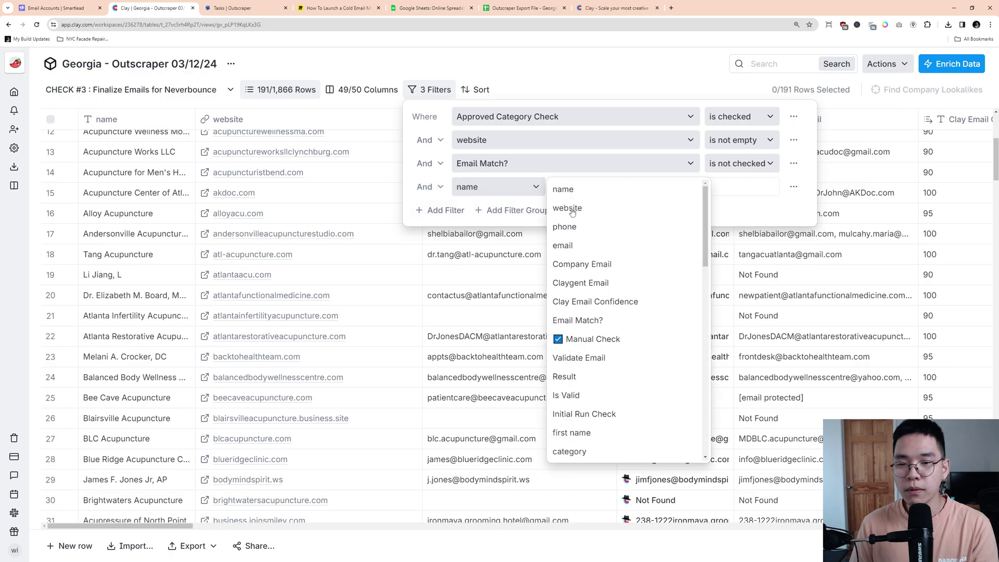
left_click(573, 263)
left_click(566, 194)
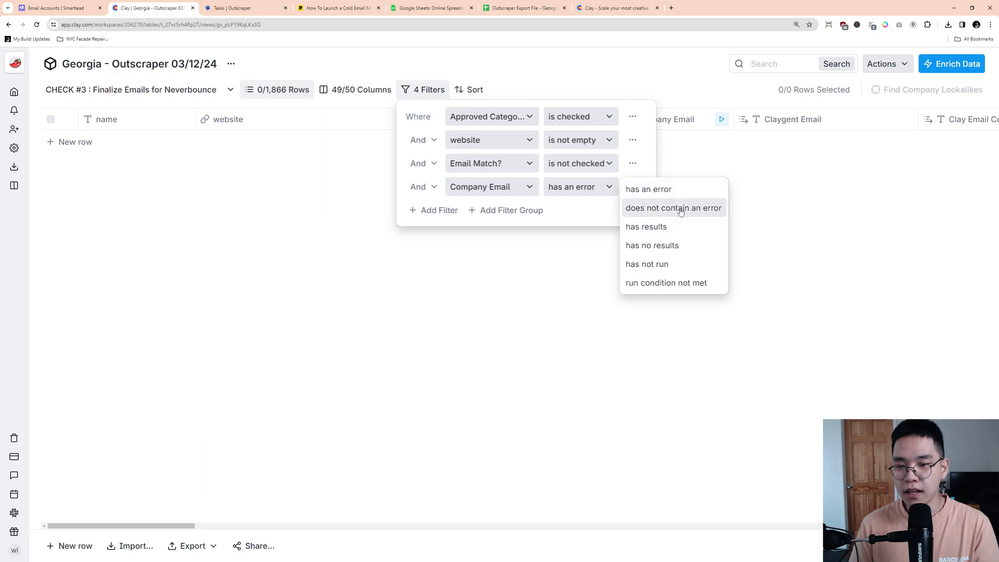
left_click(498, 188)
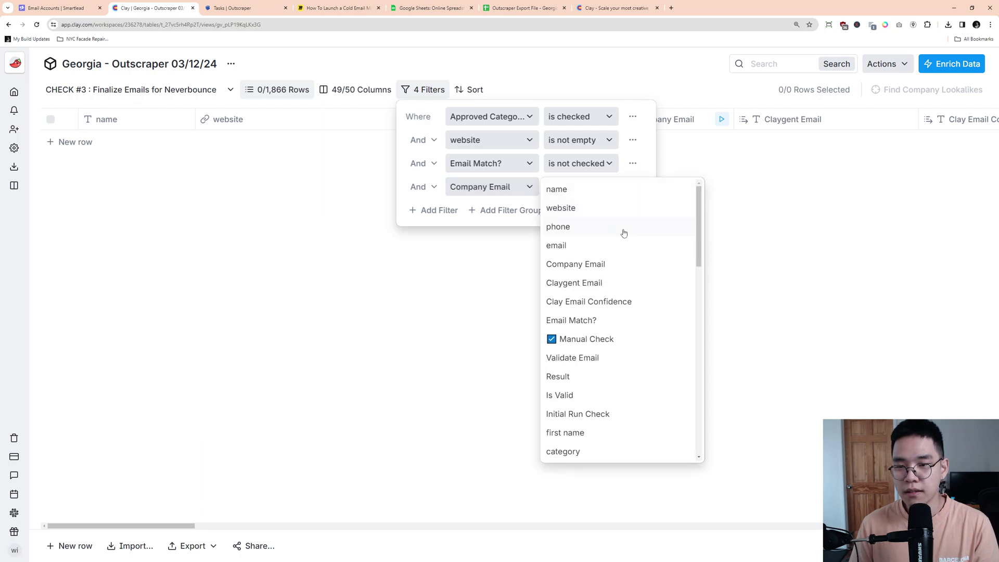
left_click(515, 104)
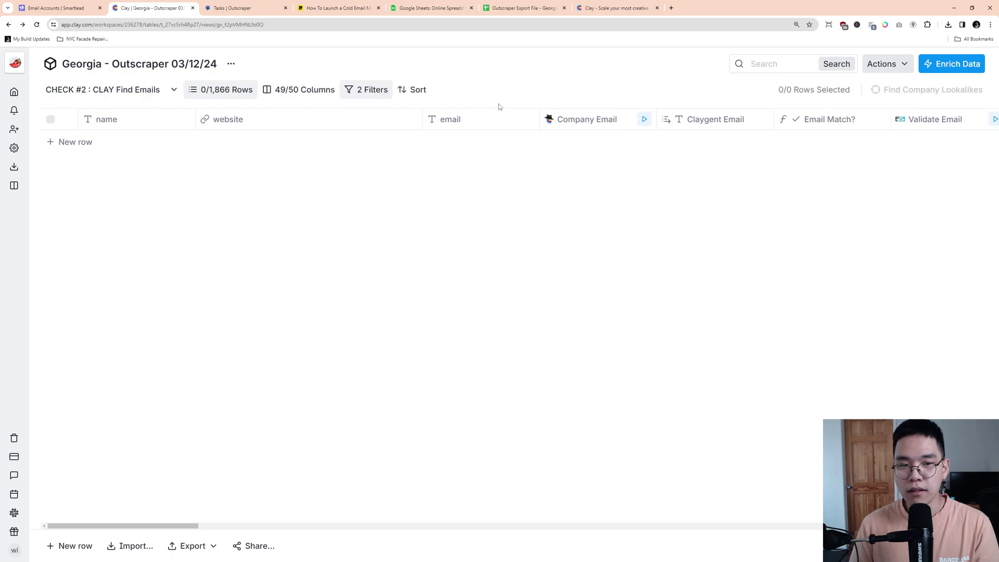
left_click(327, 93)
left_click(500, 82)
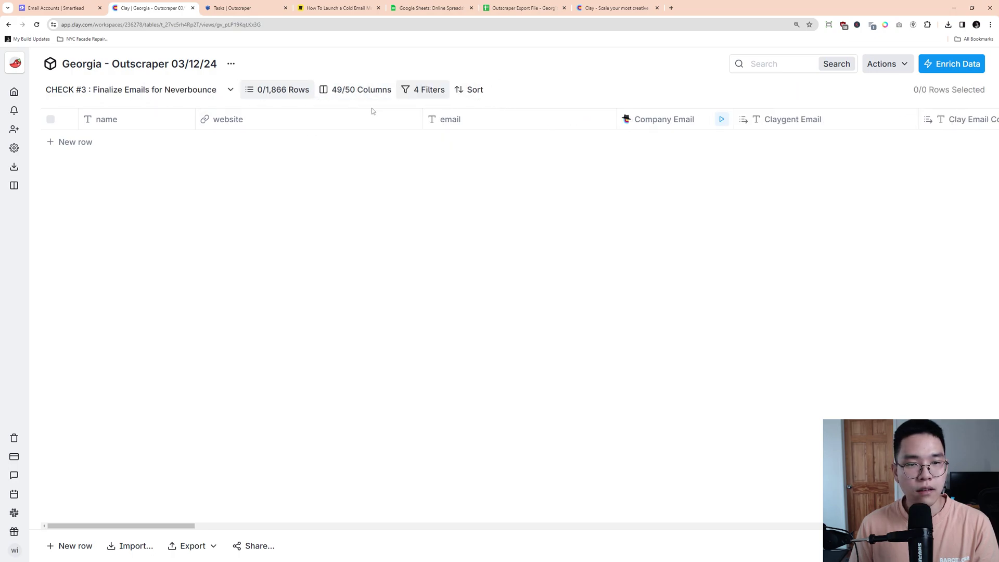
Step: Delete the Company Email "has an error" condition from the CHECK #3 view's filters
left_click(424, 90)
left_click(632, 187)
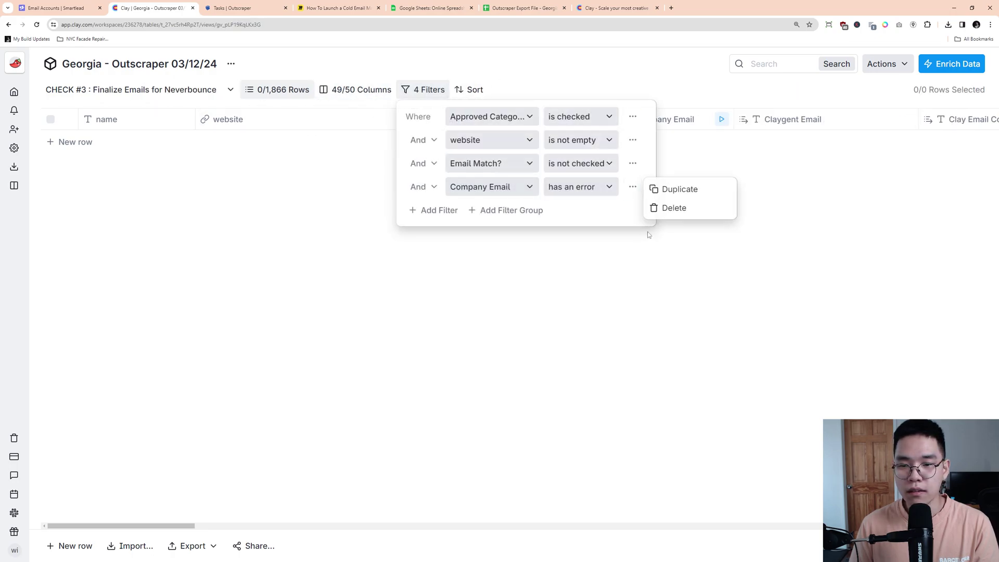
left_click(674, 208)
left_click(567, 68)
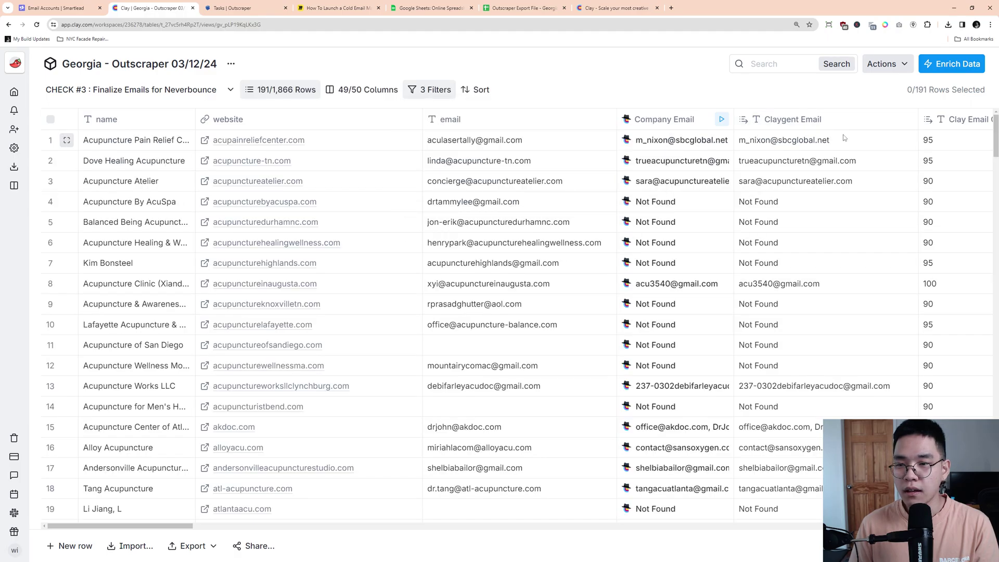
Step: Add a Claygent Email does not contain "Not Found" filter to the CHECK #3 view and scan the filtered rows to the last one
left_click(429, 90)
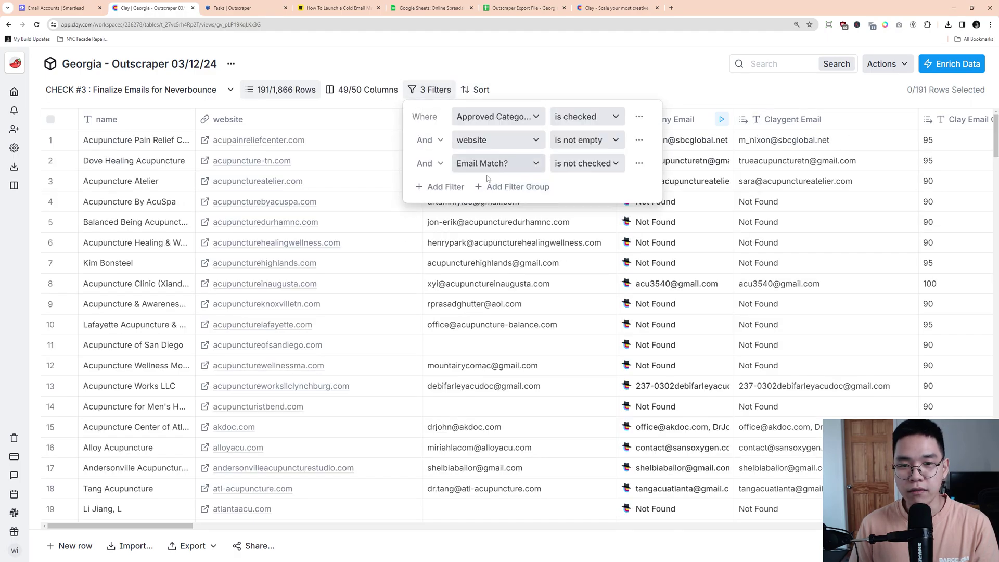
left_click(441, 186)
left_click(513, 188)
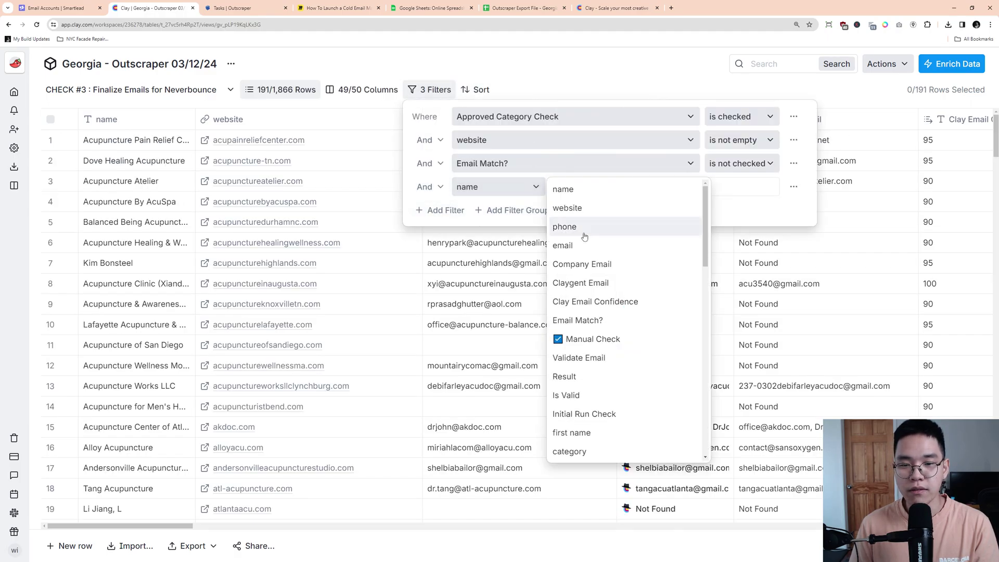
left_click(607, 286)
left_click(599, 189)
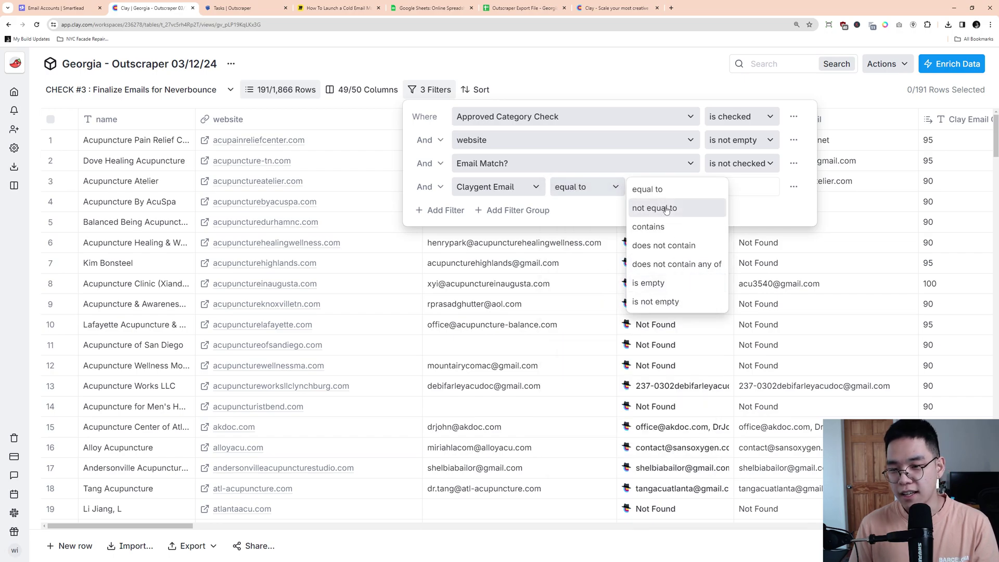
left_click(670, 245)
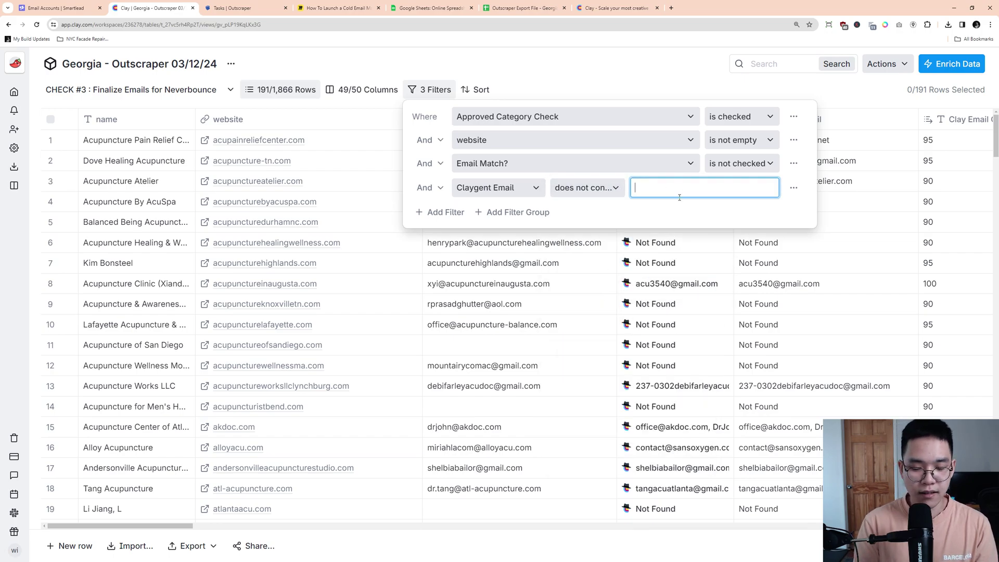
type("Not Found")
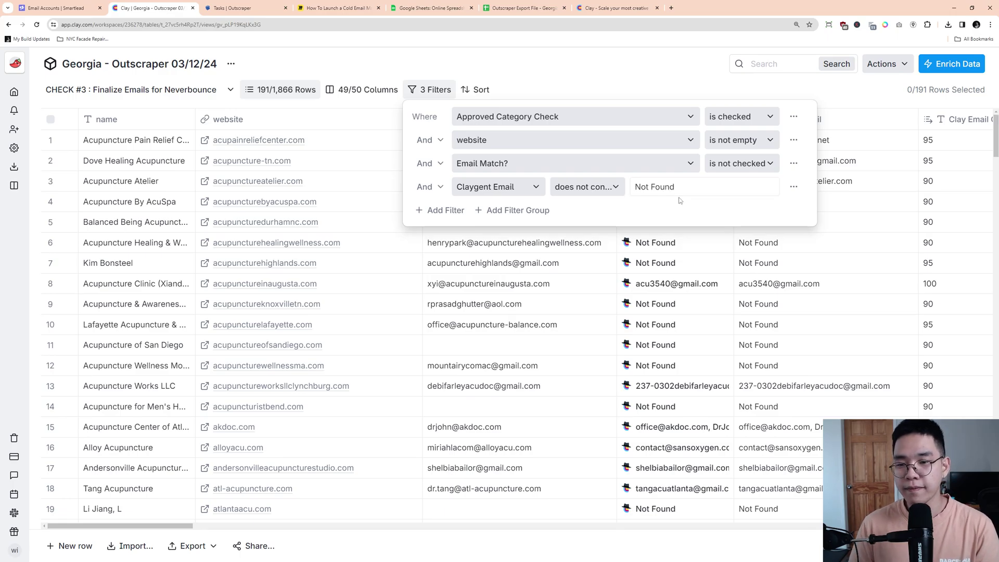
key("Escape")
scroll(639, 222, "down", 20)
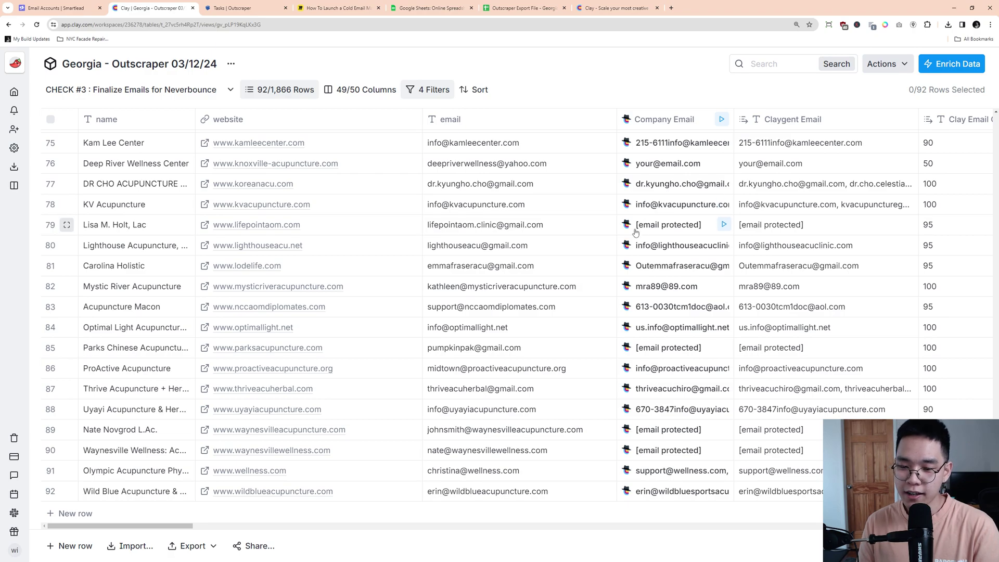
scroll(638, 226, "up", 10)
scroll(638, 229, "up", 15)
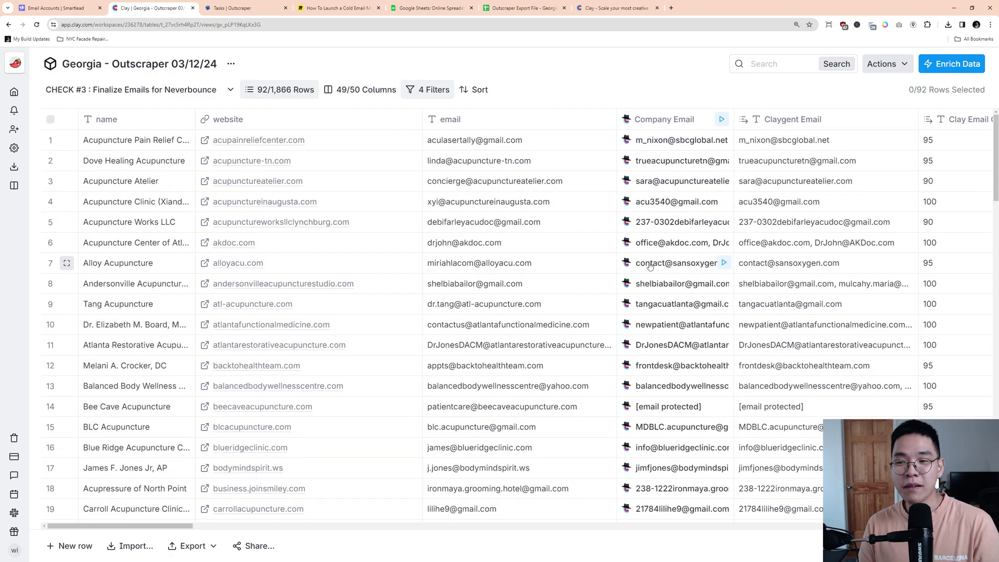
Step: Switch to the CHECK #4 : Validate Emails view and examine the Validate Email, Result and Is Valid columns down the rows
left_click(230, 90)
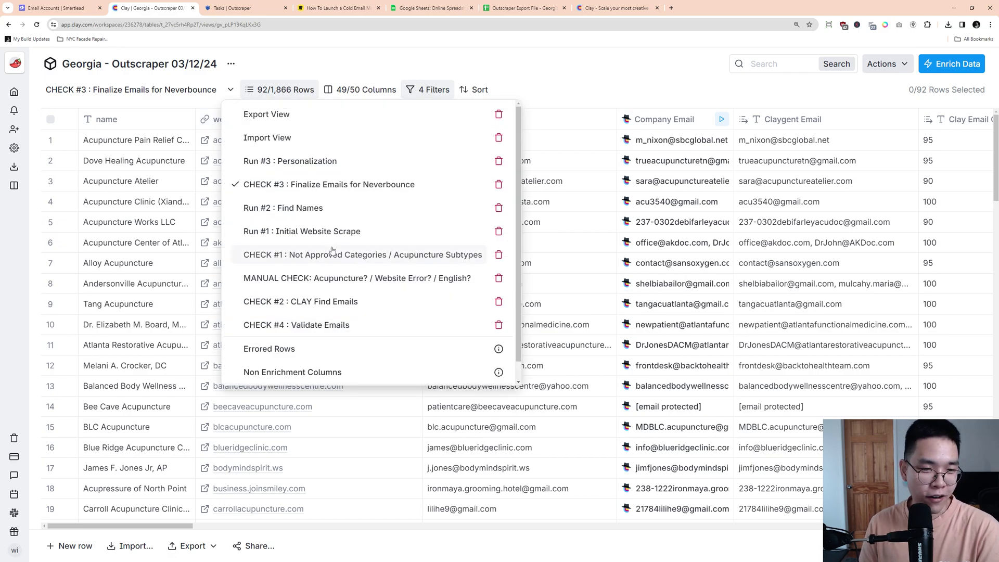
left_click(321, 326)
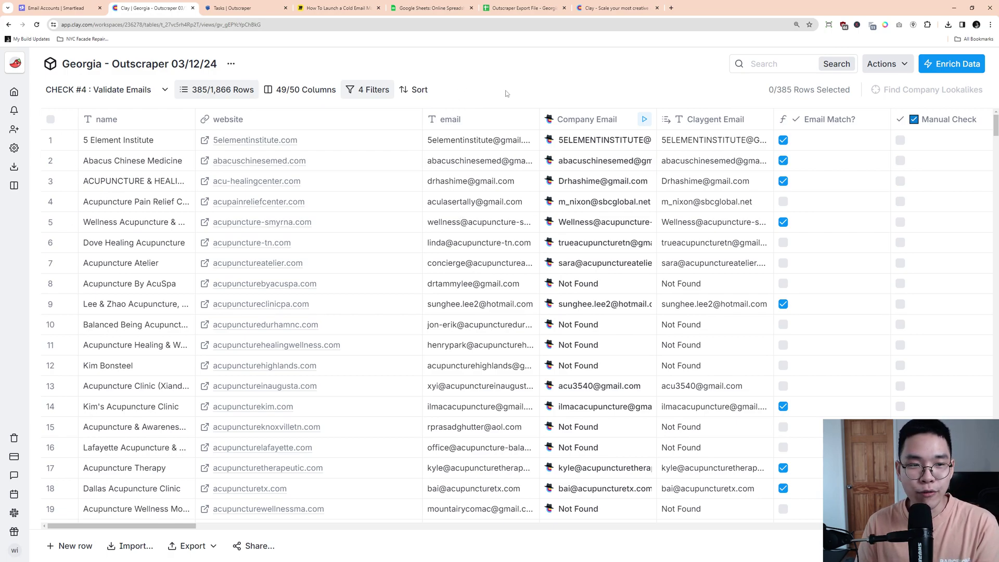
left_click_drag(176, 527, 287, 543)
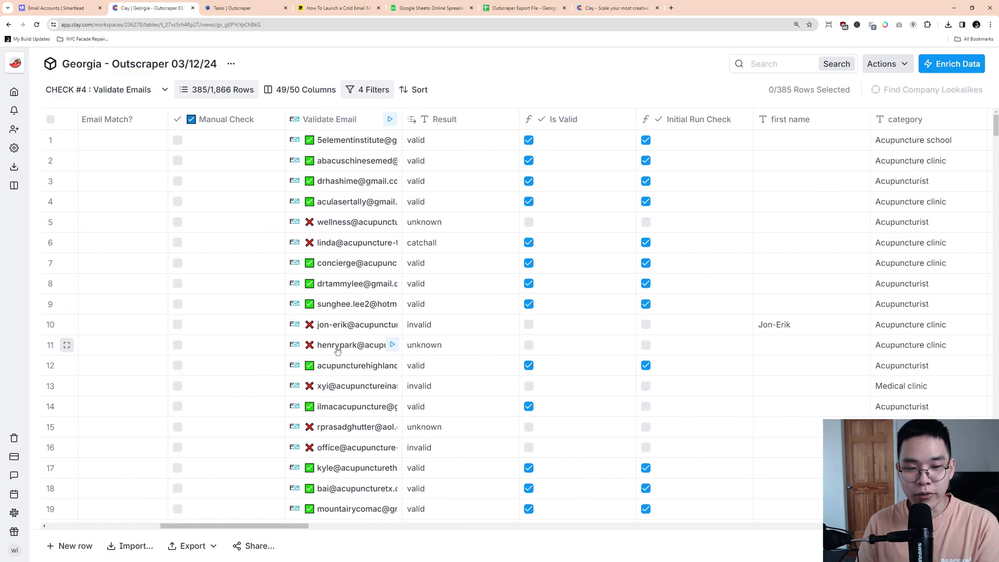
scroll(341, 366, "down", 5)
scroll(340, 366, "down", 20)
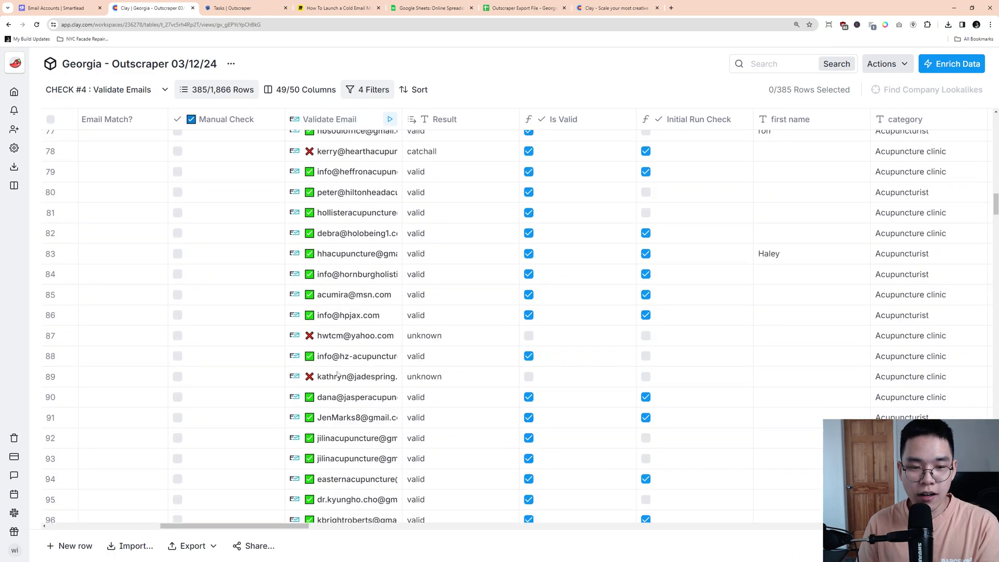
scroll(363, 365, "down", 5)
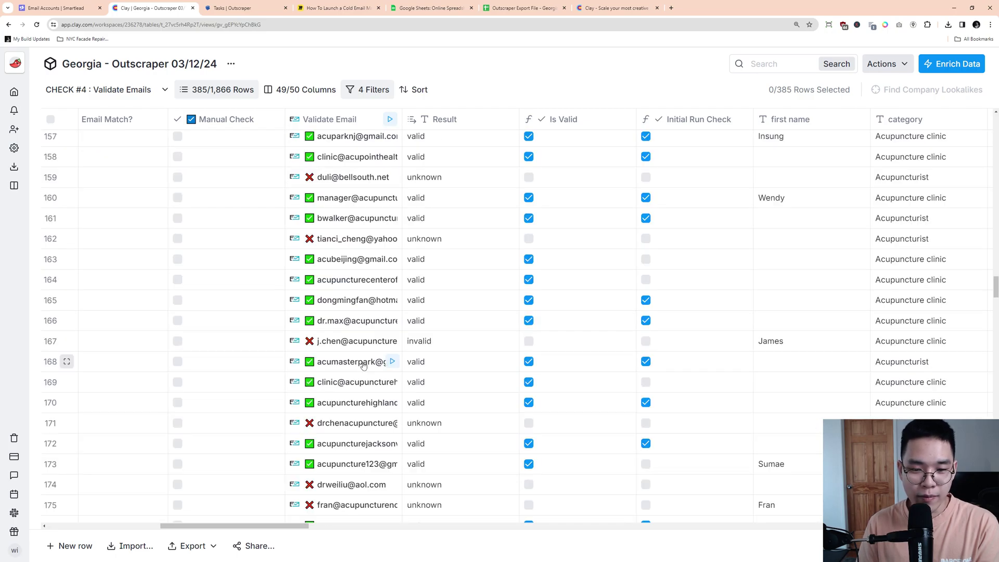
scroll(362, 366, "up", 20)
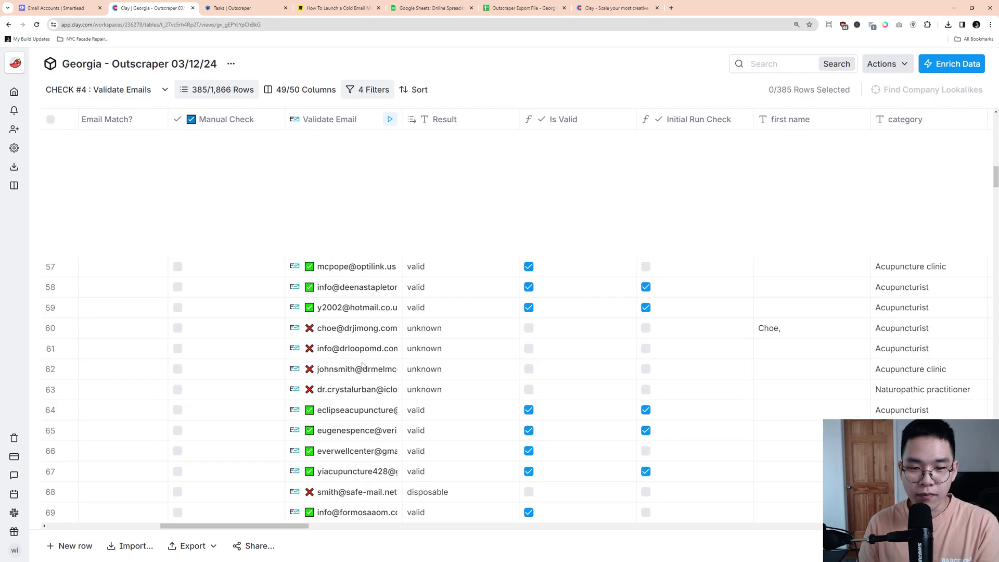
scroll(362, 365, "up", 20)
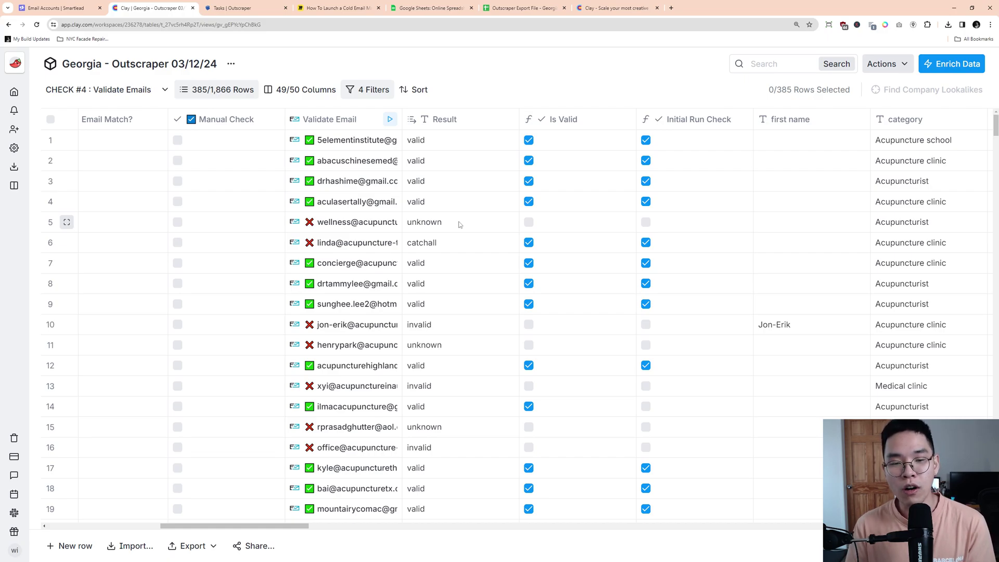
mouse_move(19, 338)
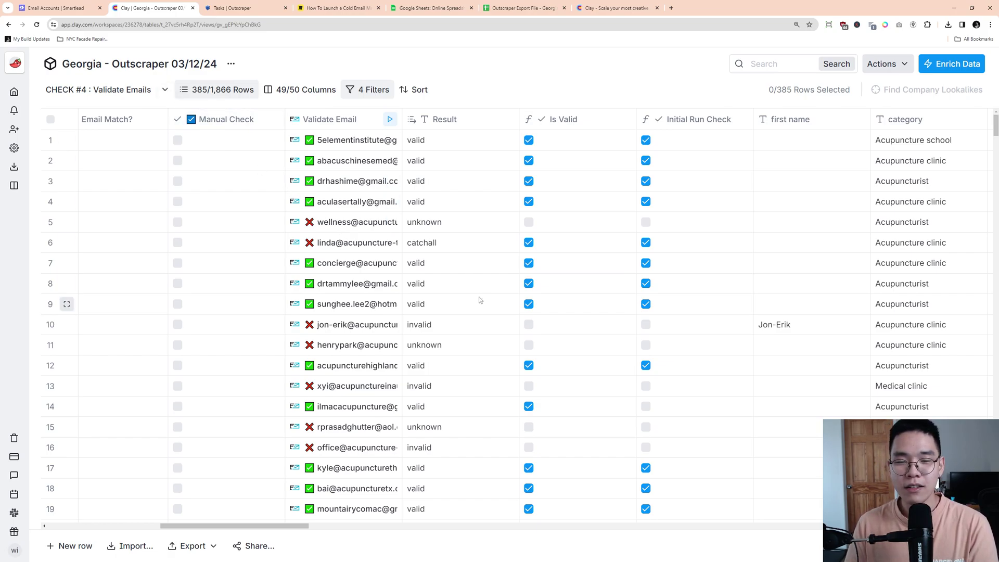
Step: Switch to the Run #1 : Initial Website Scrape view and review its columns across to Scrape Website and Website Body Text
left_click(163, 88)
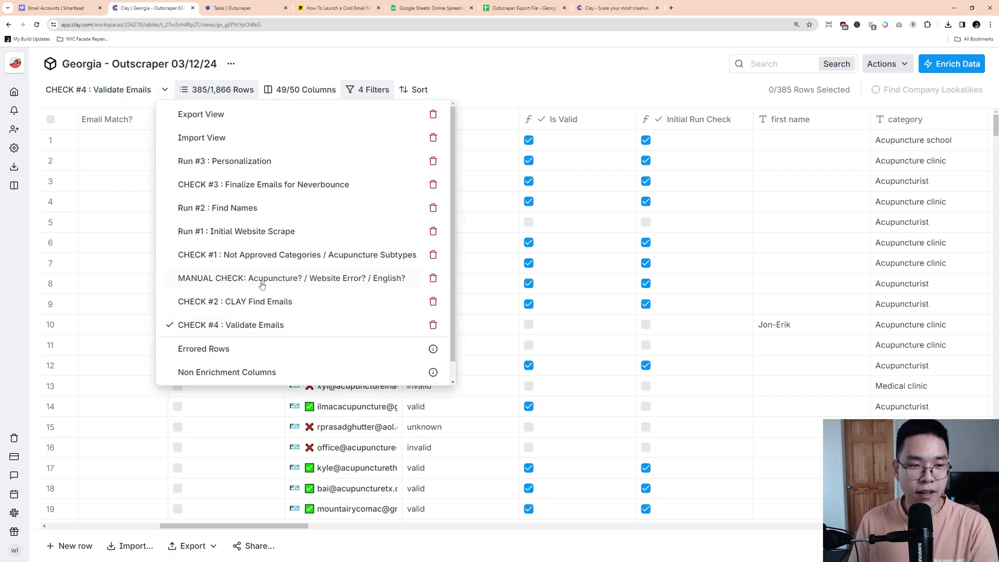
left_click(263, 232)
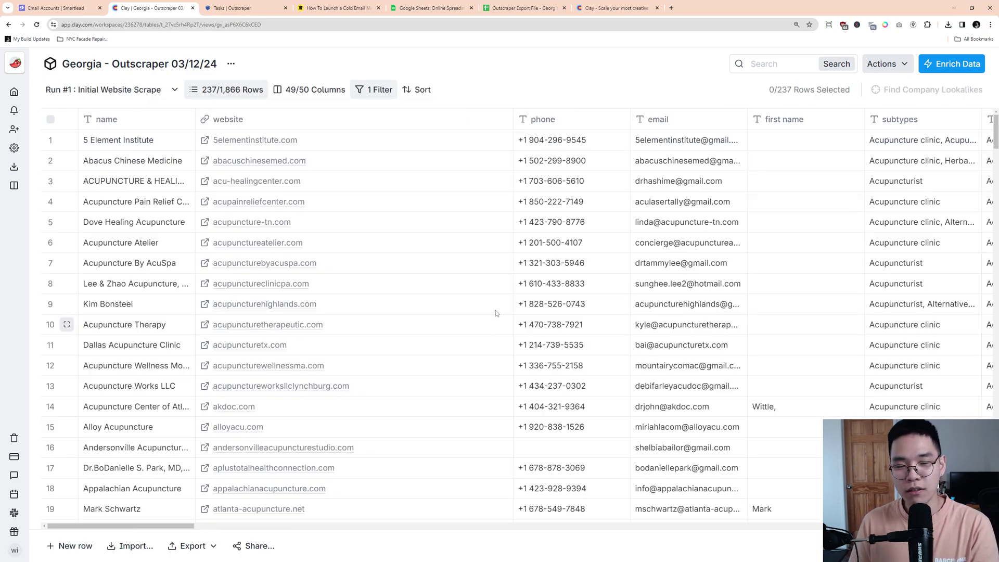
scroll(475, 342, "right", 10)
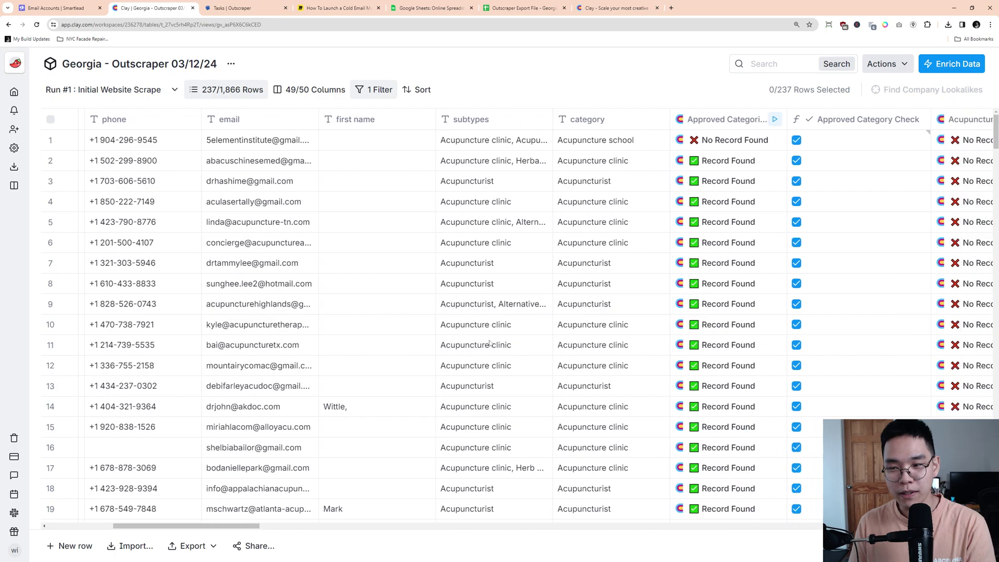
scroll(491, 343, "right", 10)
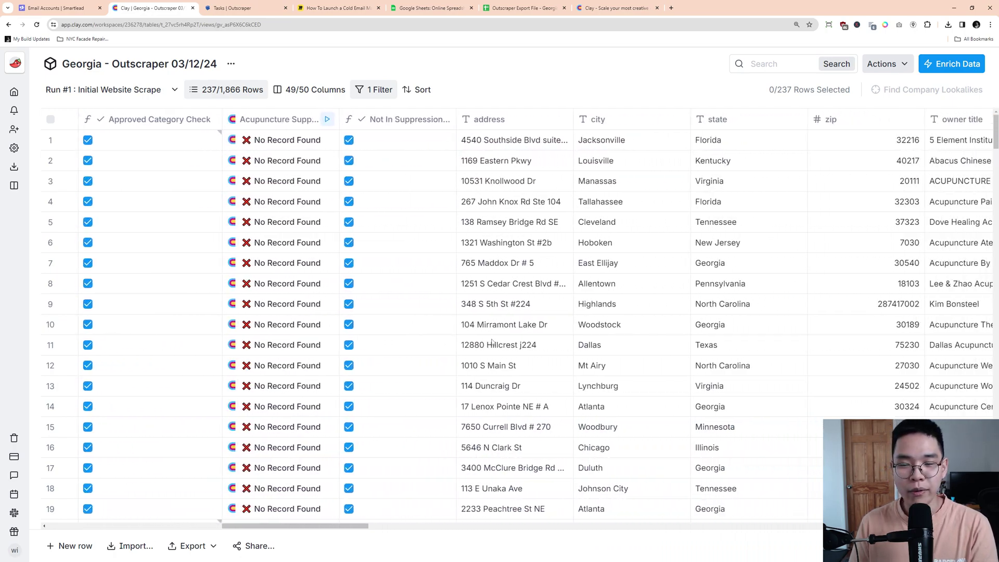
scroll(495, 343, "right", 10)
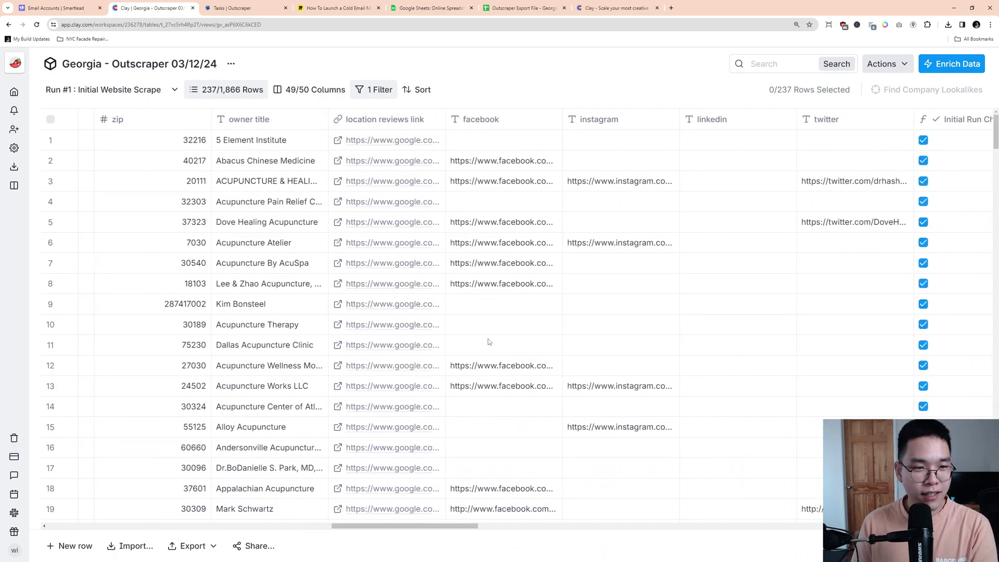
scroll(331, 287, "right", 3)
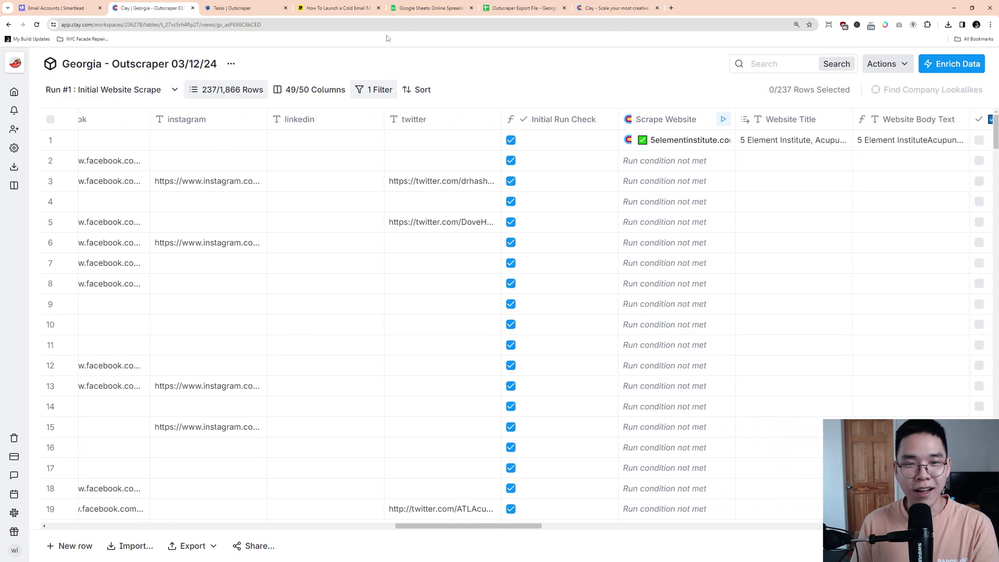
Step: Switch to the Outscraper Export File spreadsheet in Google Sheets and check how far the Import sheet's rows extend
left_click(523, 7)
left_click(203, 548)
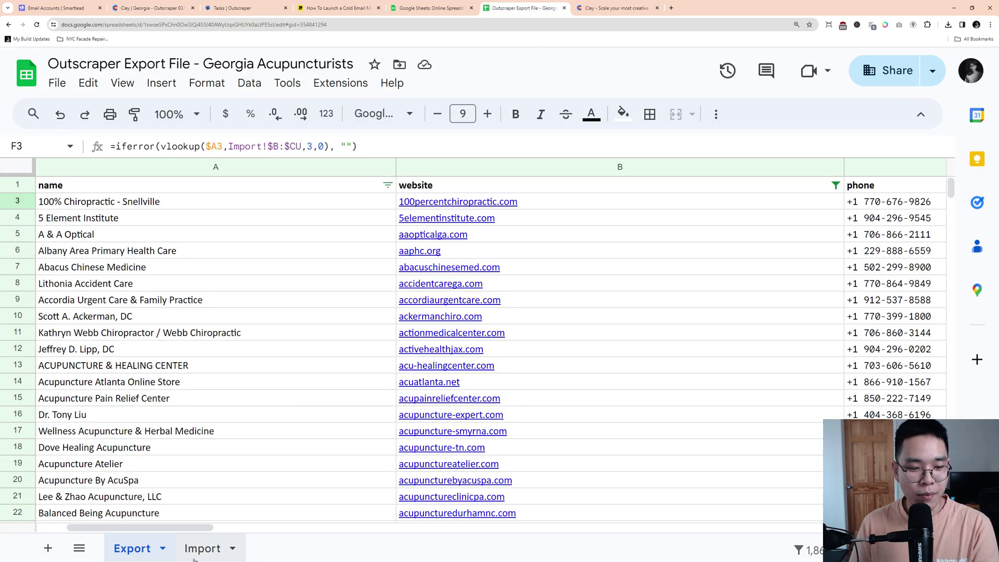
left_click_drag(948, 191, 950, 521)
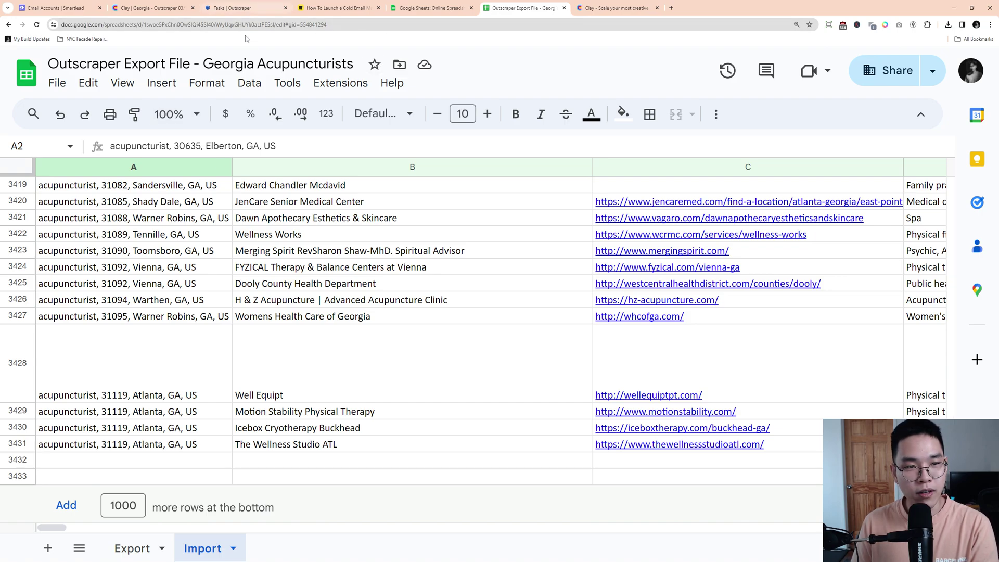
Step: Return to the Clay table and run the Scrape Website column on all rows that haven't run or have errors
left_click(140, 9)
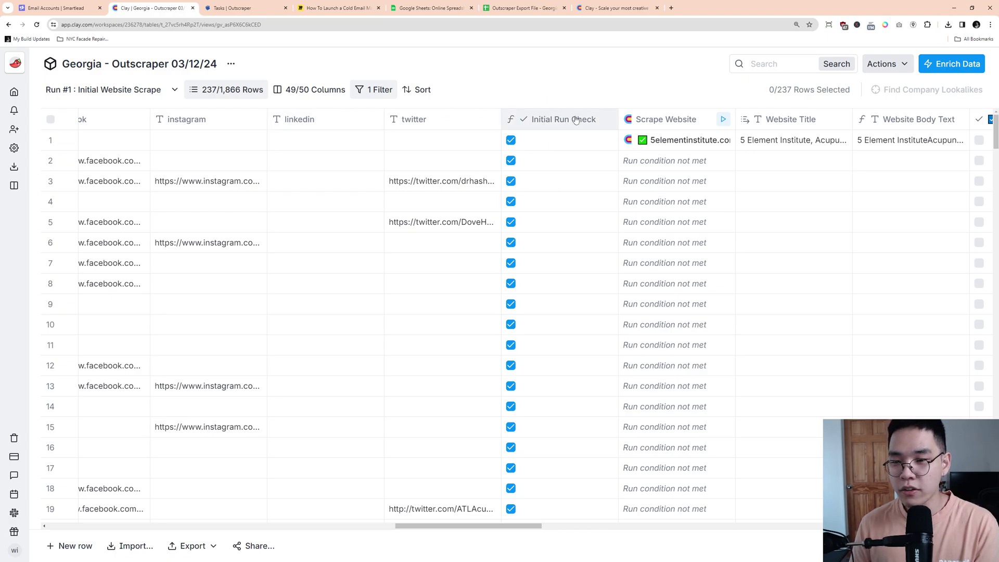
left_click(724, 120)
scroll(670, 119, "right", 1)
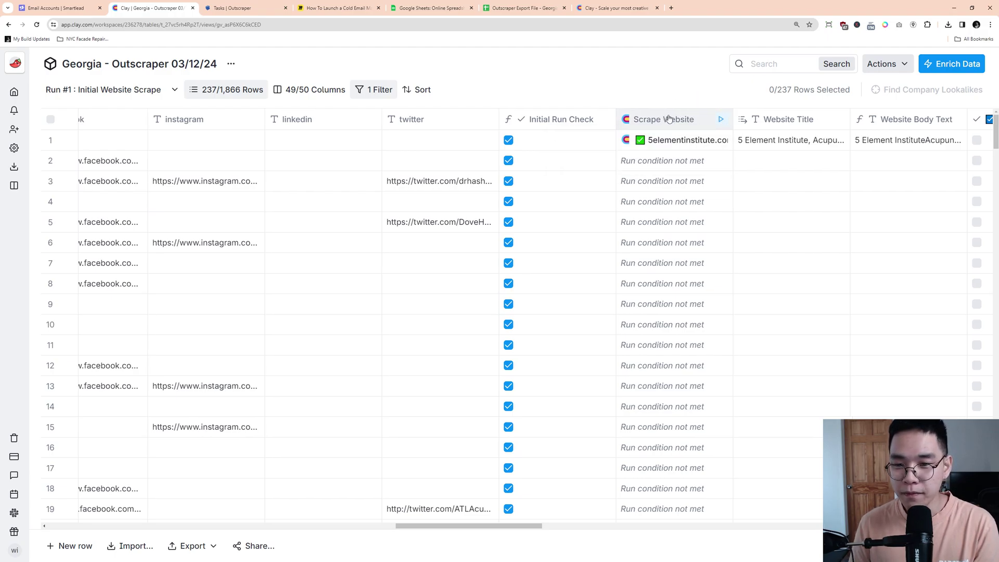
left_click(669, 119)
left_click(675, 100)
left_click(695, 120)
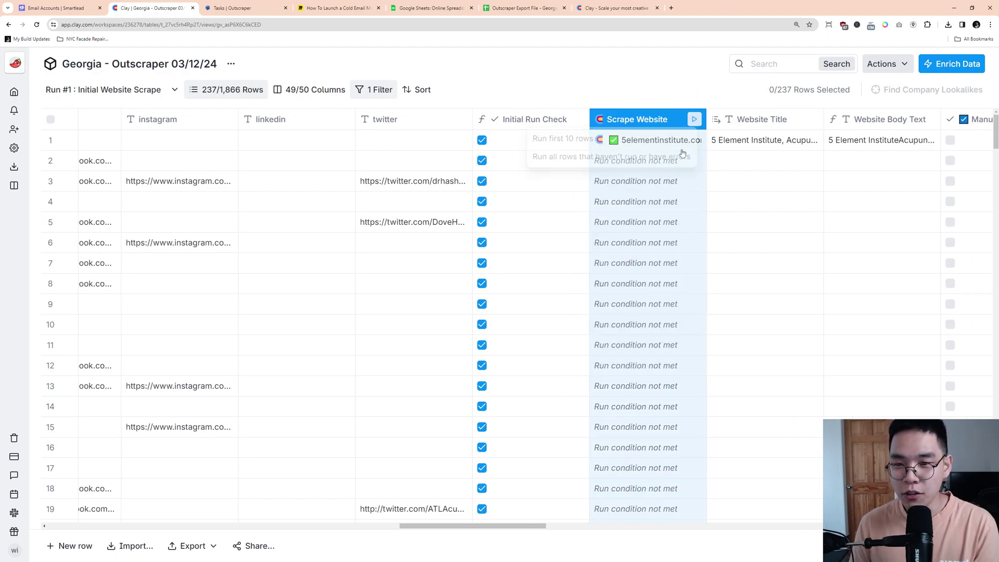
left_click(599, 158)
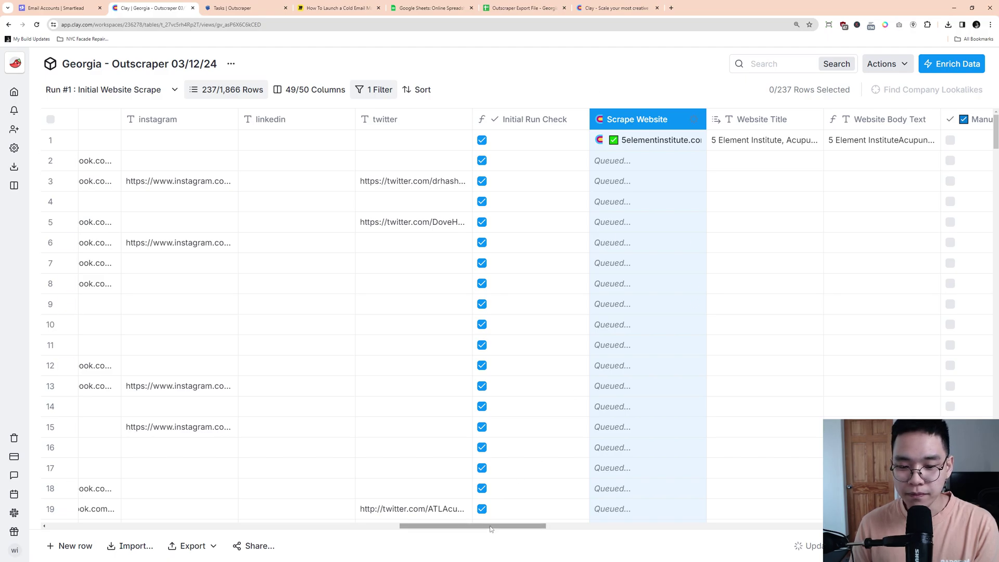
Step: Inspect the Website Title and Website Body Text cells of the 5 Element Institute row
left_click_drag(491, 526, 543, 526)
left_click(425, 140)
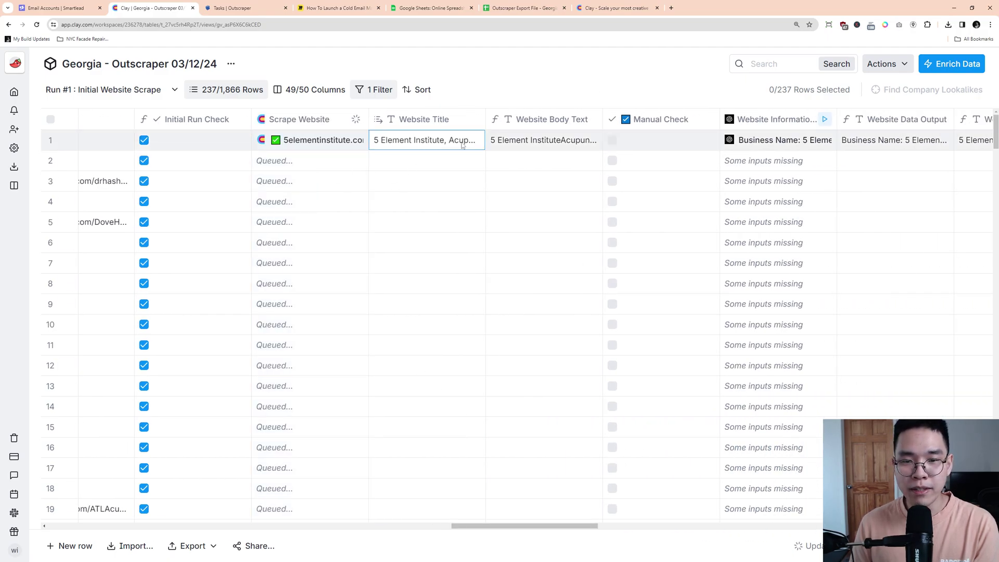
left_click(554, 142)
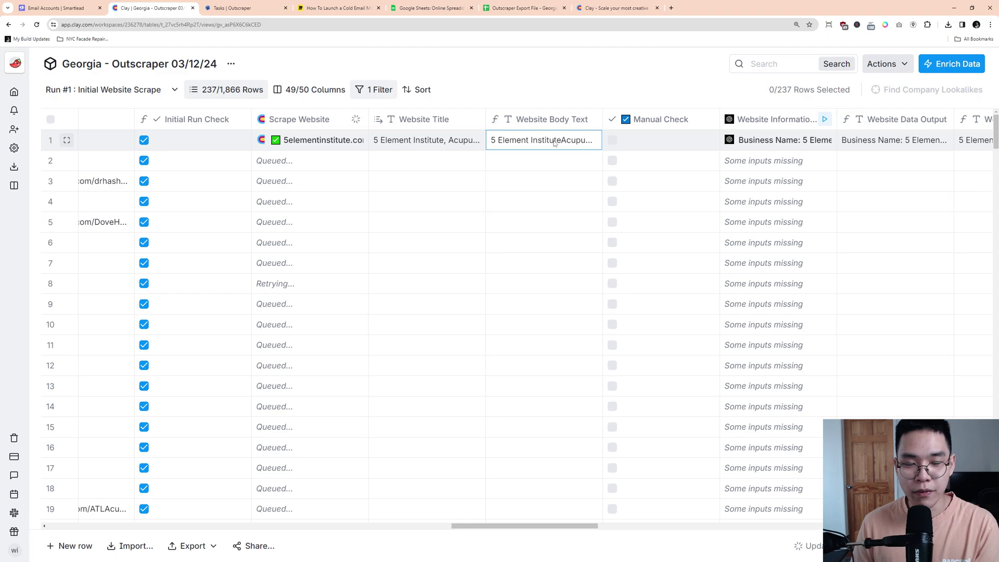
Step: Open the Website Information Extraction column's settings and read its data researcher prompt
left_click_drag(540, 525, 601, 536)
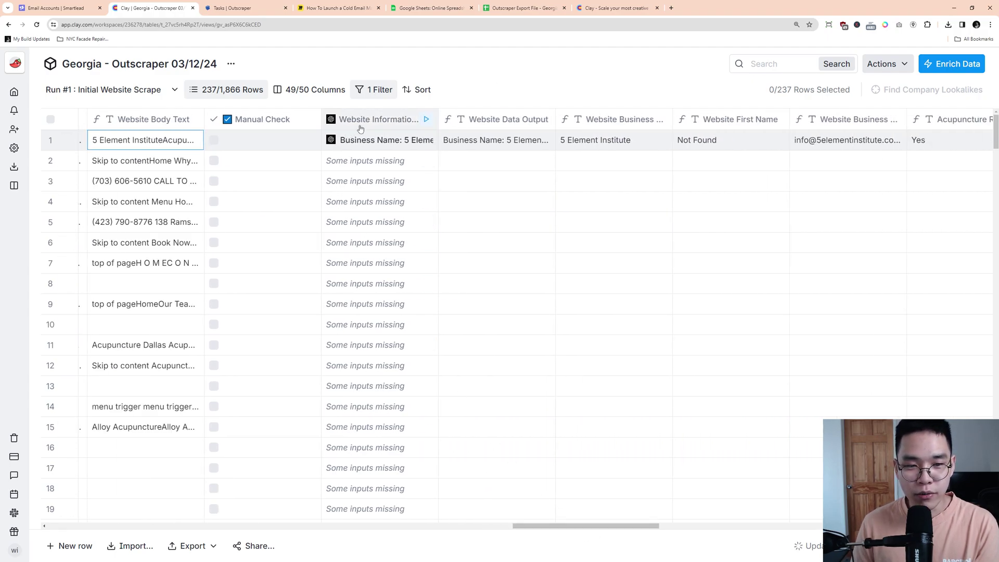
left_click(360, 126)
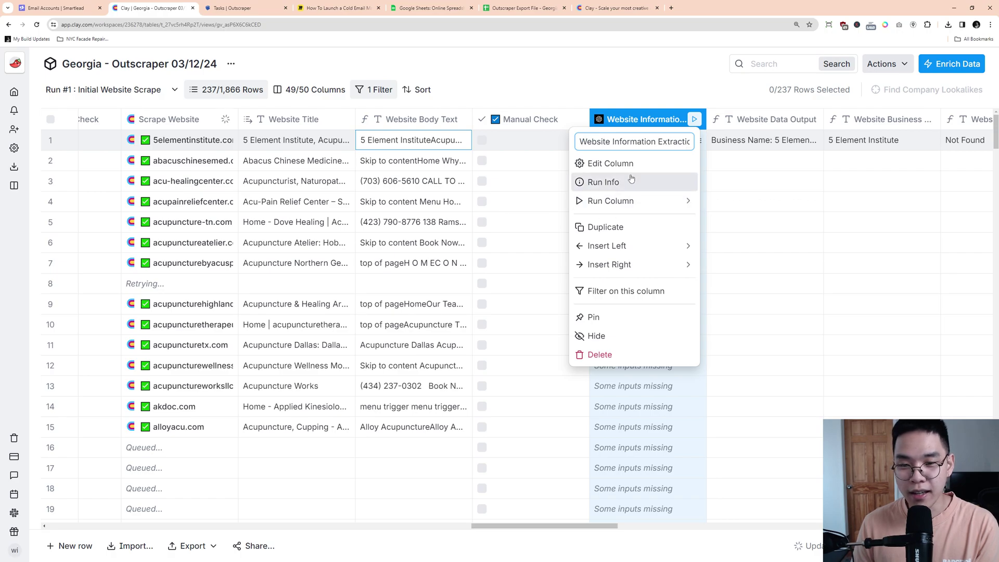
left_click(629, 165)
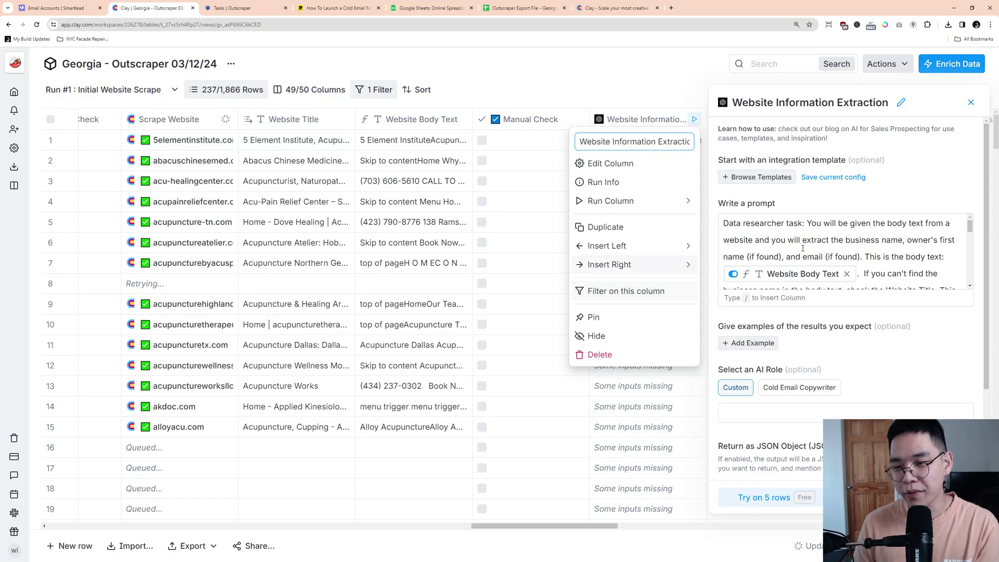
scroll(833, 291, "down", 2)
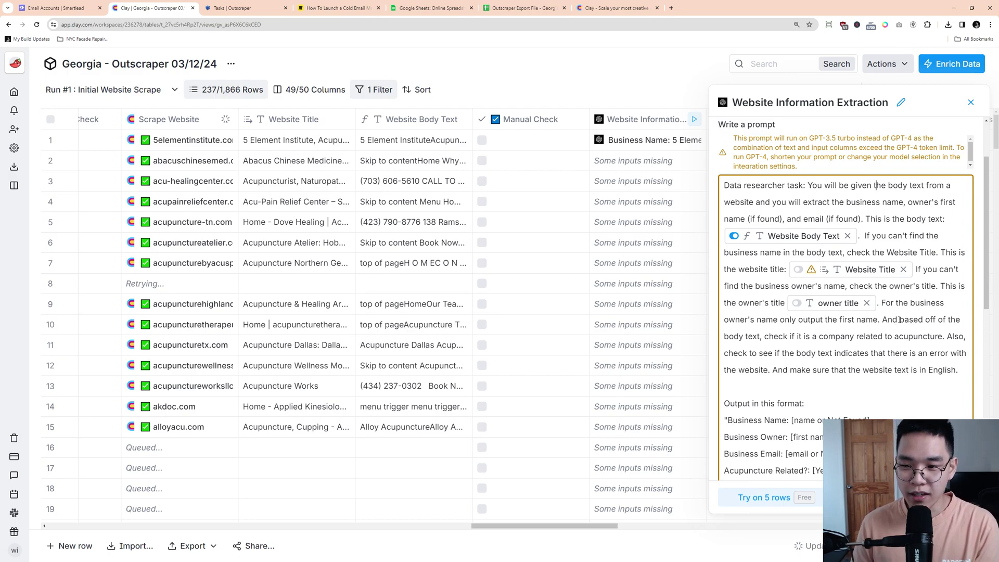
Step: Read the rest of the Website Information Extraction prompt, including its output format, and close the column settings
scroll(882, 327, "down", 3)
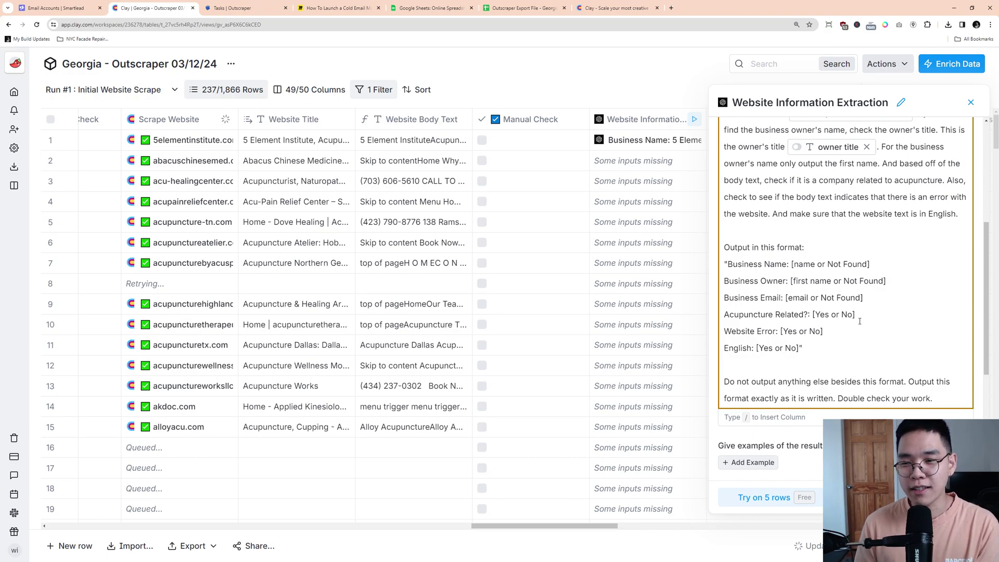
left_click_drag(798, 180, 938, 181)
left_click(938, 182)
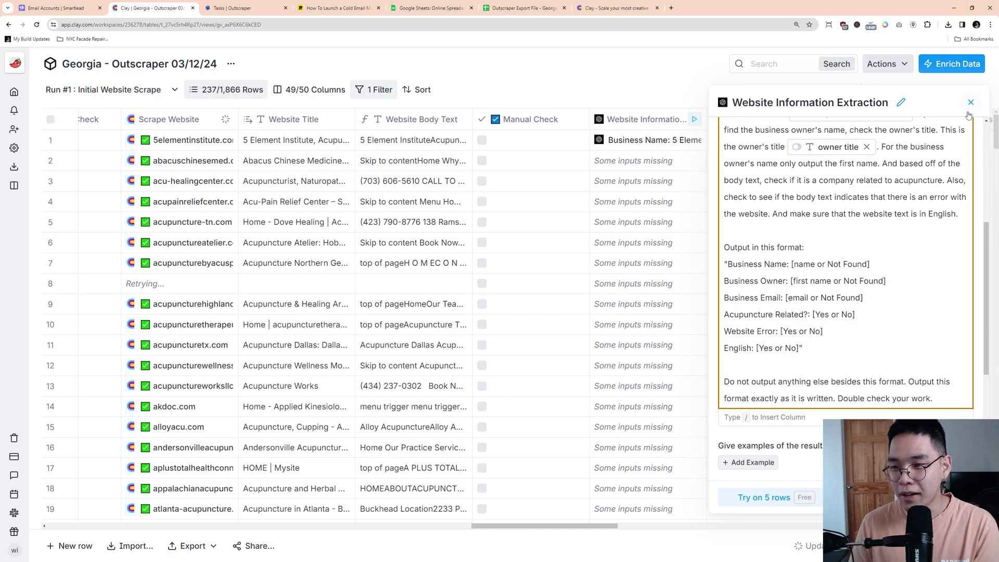
left_click(971, 102)
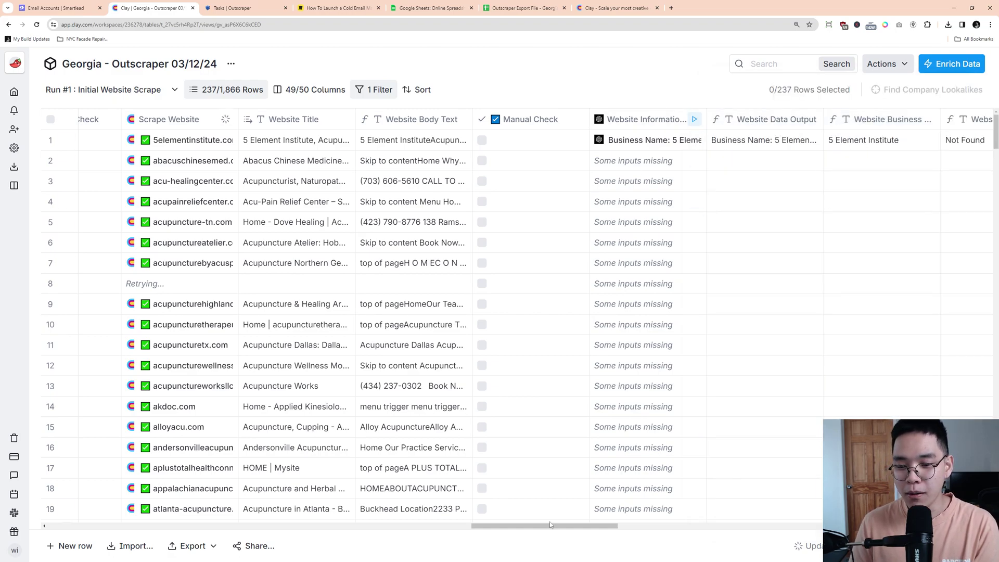
Step: Look through the formula columns split from the extraction output, from Website Data Output to Website English?
left_click_drag(549, 526, 621, 529)
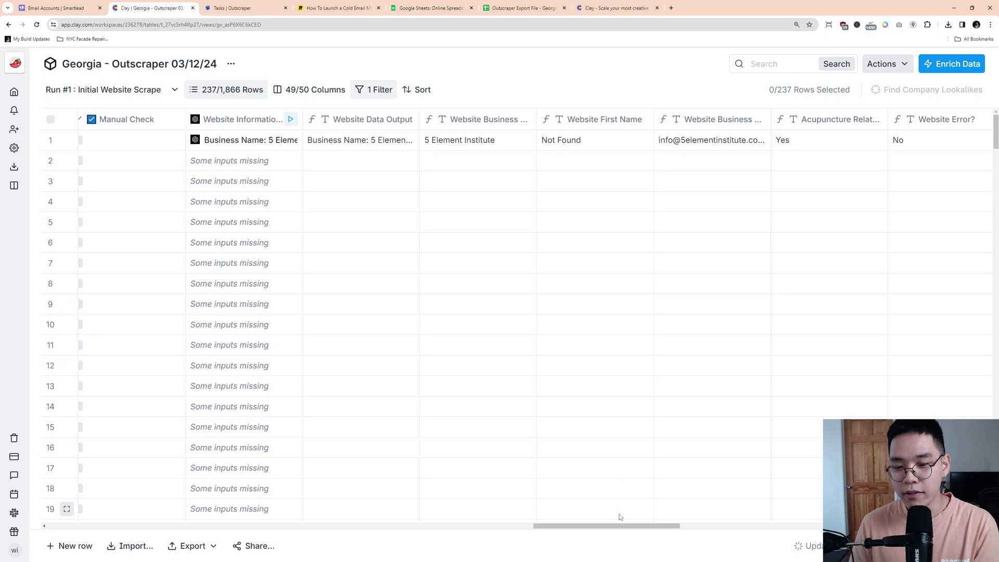
left_click_drag(621, 527, 659, 530)
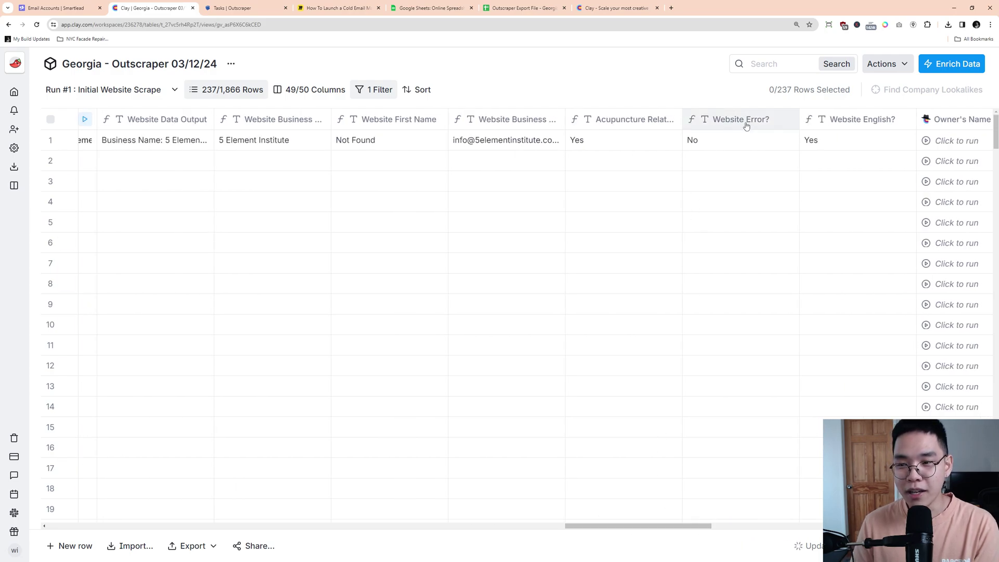
mouse_move(650, 128)
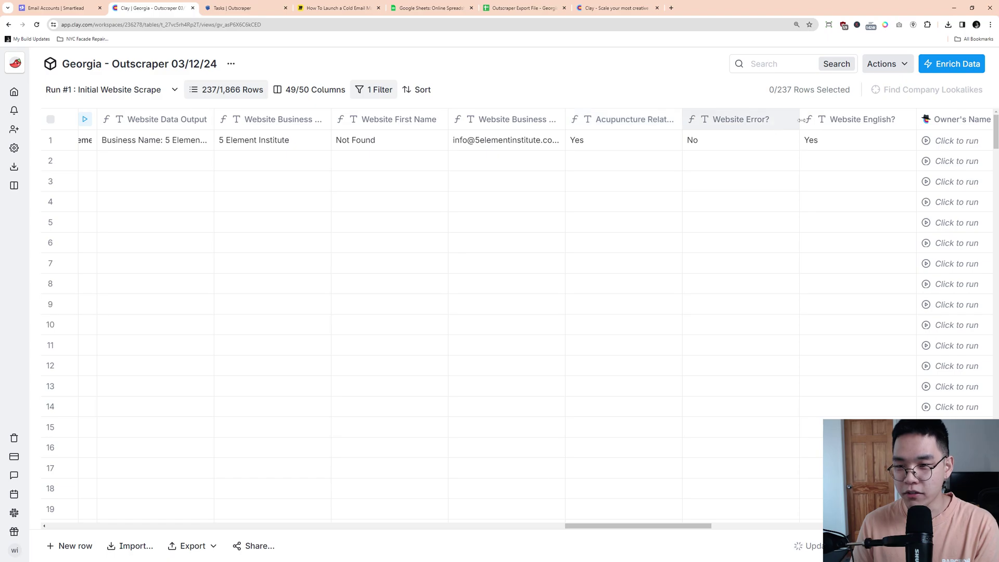
left_click_drag(632, 527, 674, 527)
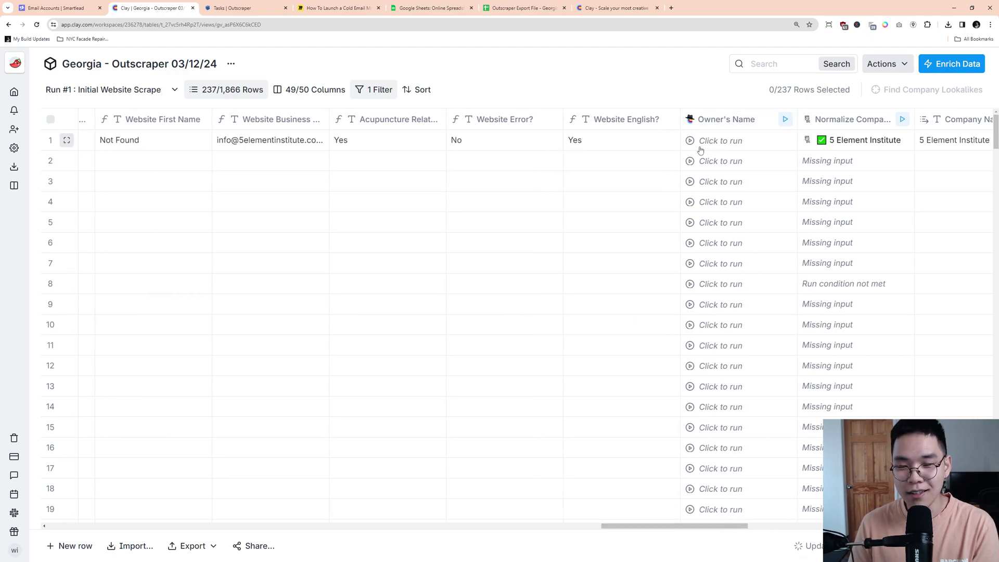
Step: Check the Owner's Name column's options and compare the column with the Website First Name cell of the 5 Element Institute row
left_click(715, 119)
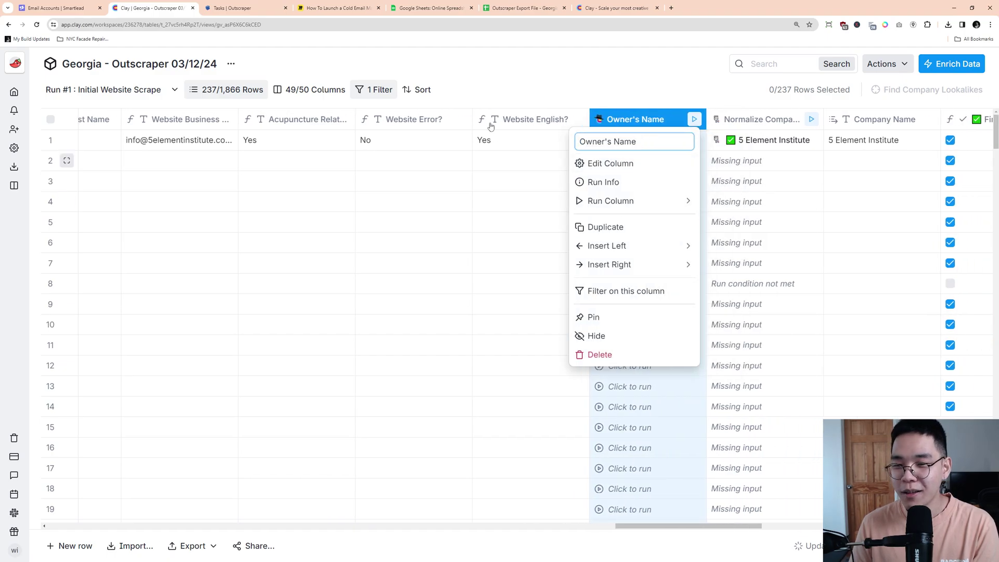
left_click(540, 162)
scroll(476, 148, "left", 8)
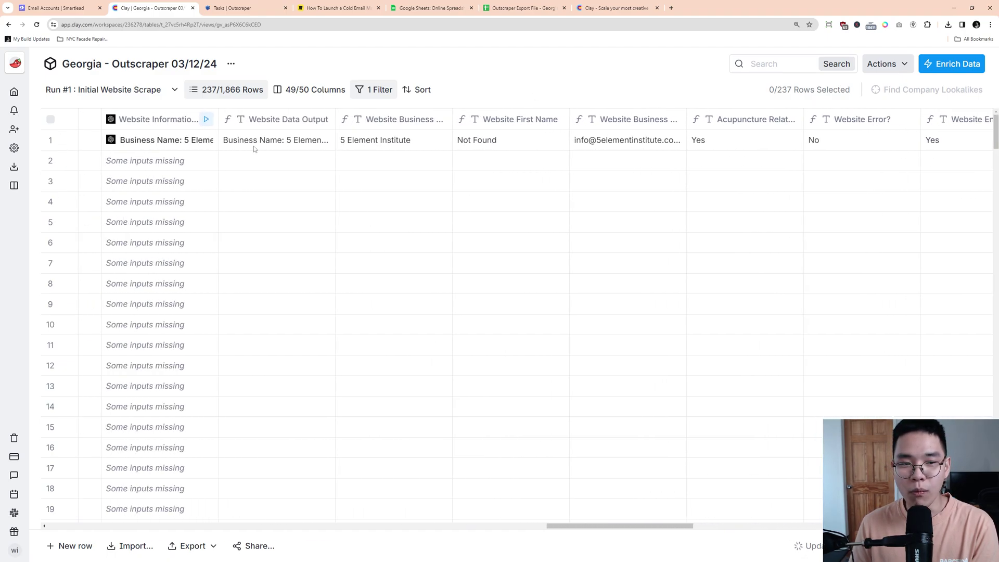
left_click(571, 148)
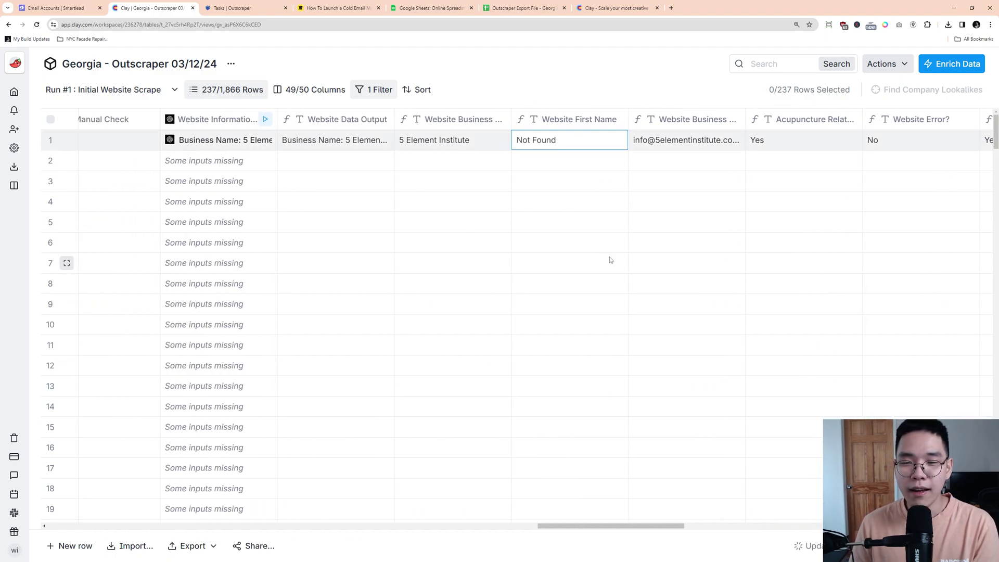
scroll(610, 257, "right", 6)
scroll(610, 259, "right", 4)
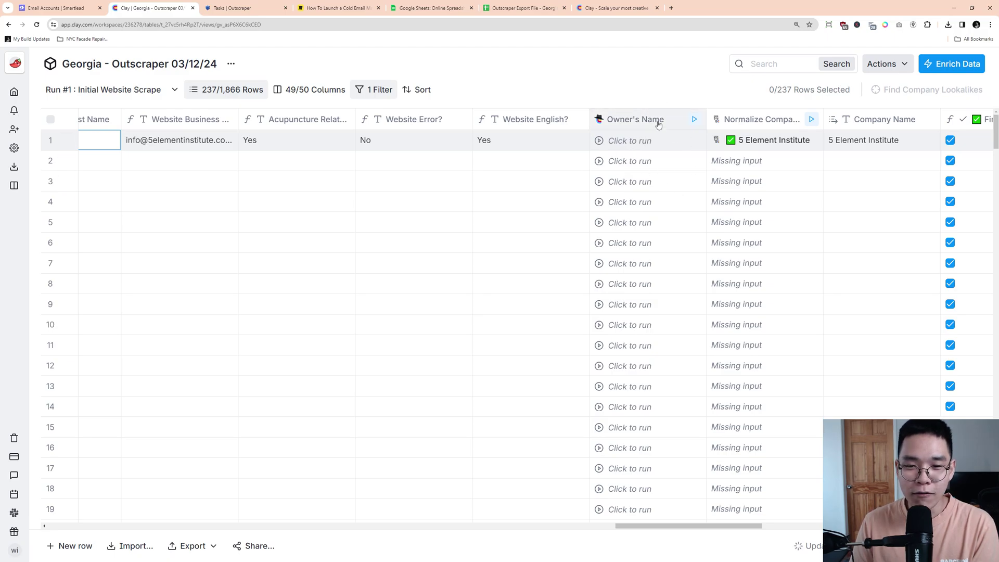
Step: Review the extracted business names, first names, emails and Yes/No checks down the rows of the Run #1 view
left_click_drag(731, 526, 585, 529)
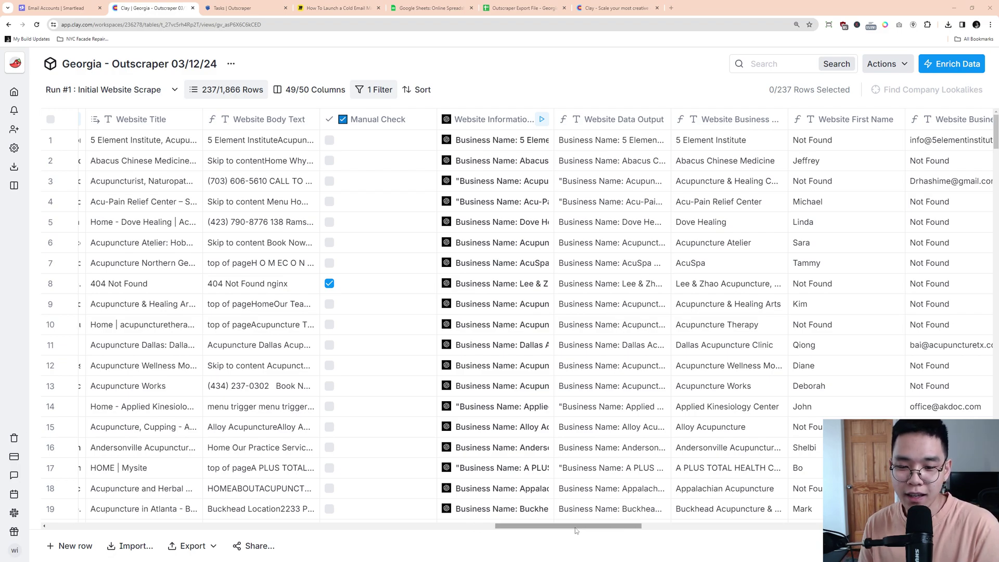
left_click_drag(575, 527, 635, 528)
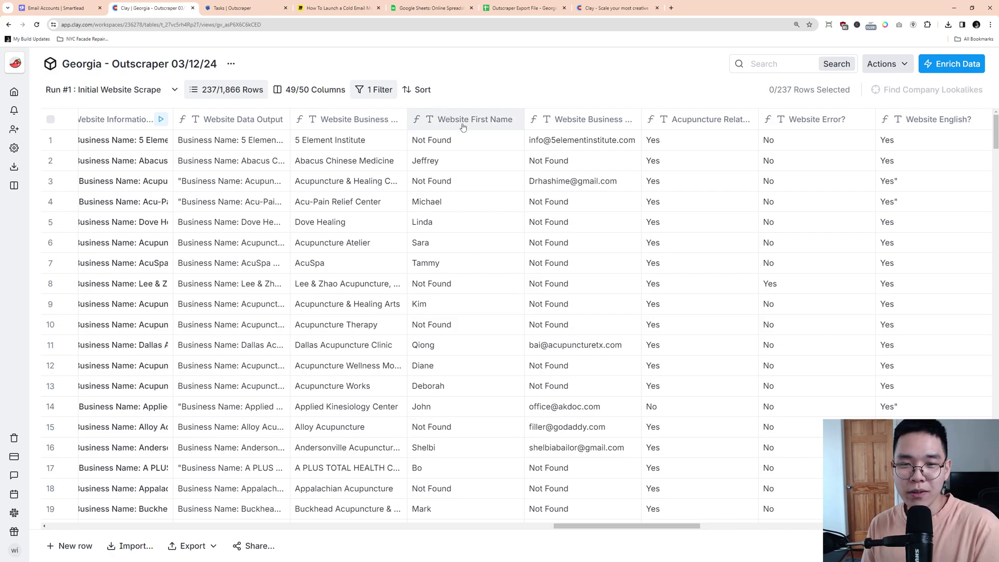
scroll(311, 165, "left", 3)
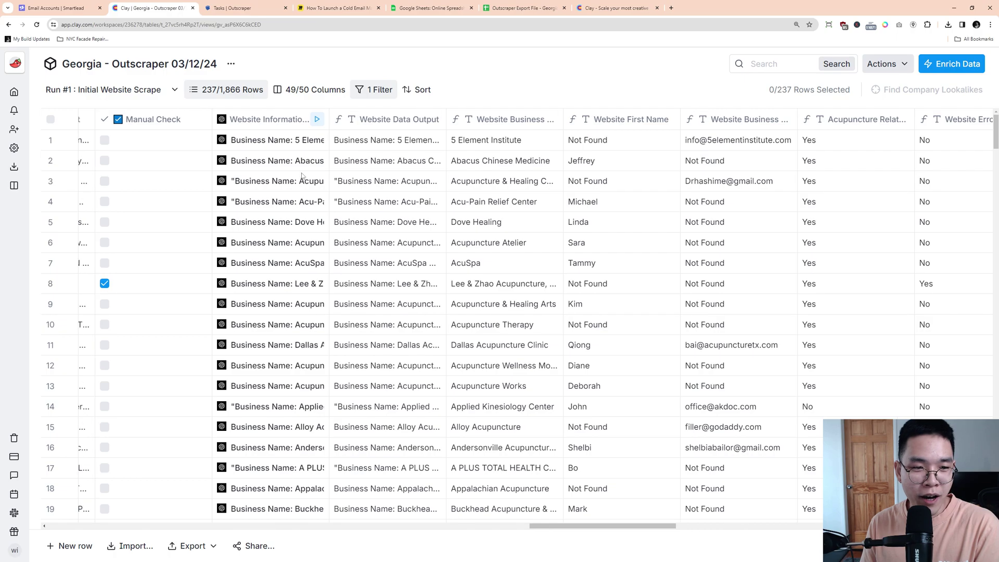
scroll(389, 219, "right", 4)
scroll(434, 257, "down", 10)
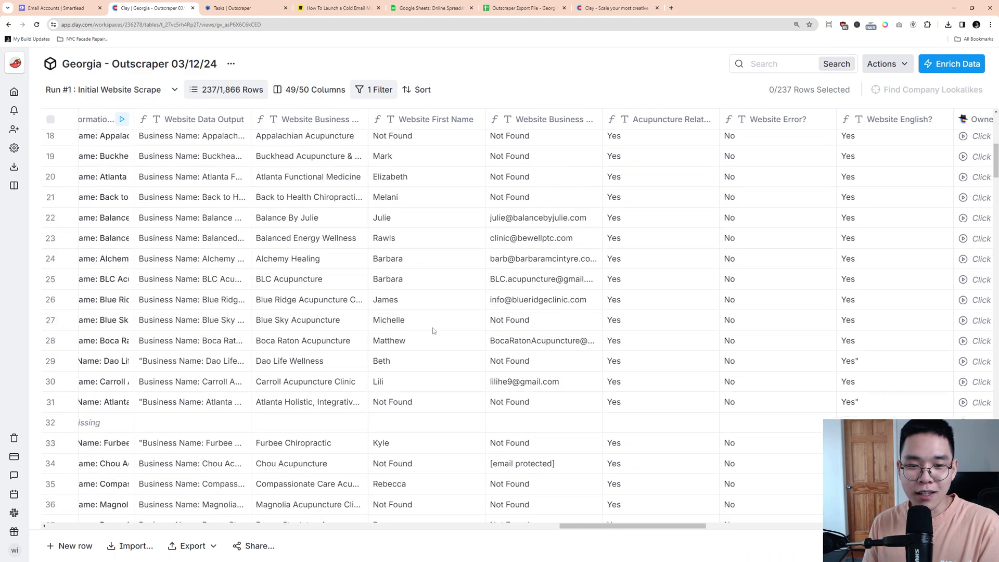
scroll(434, 330, "down", 9)
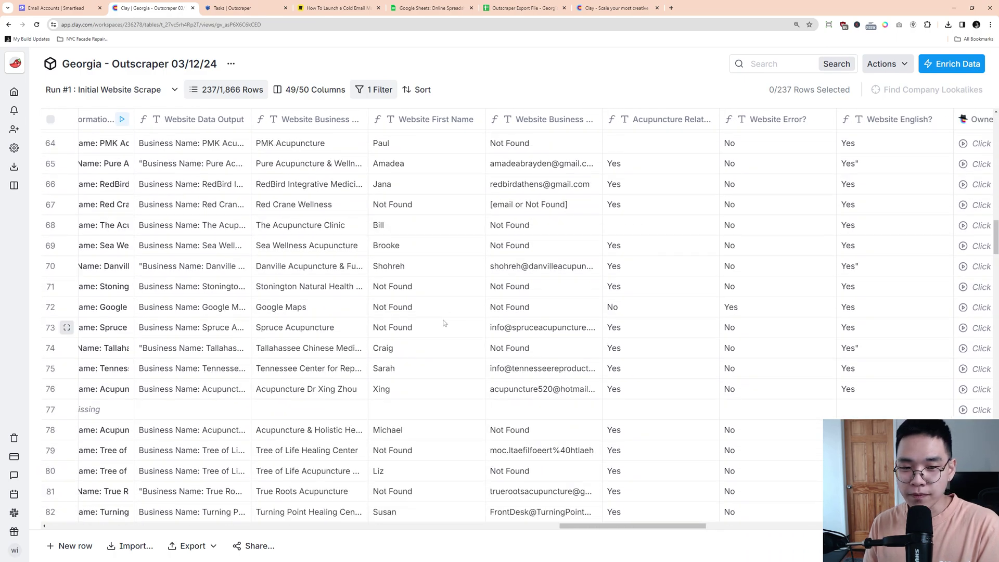
scroll(447, 320, "down", 13)
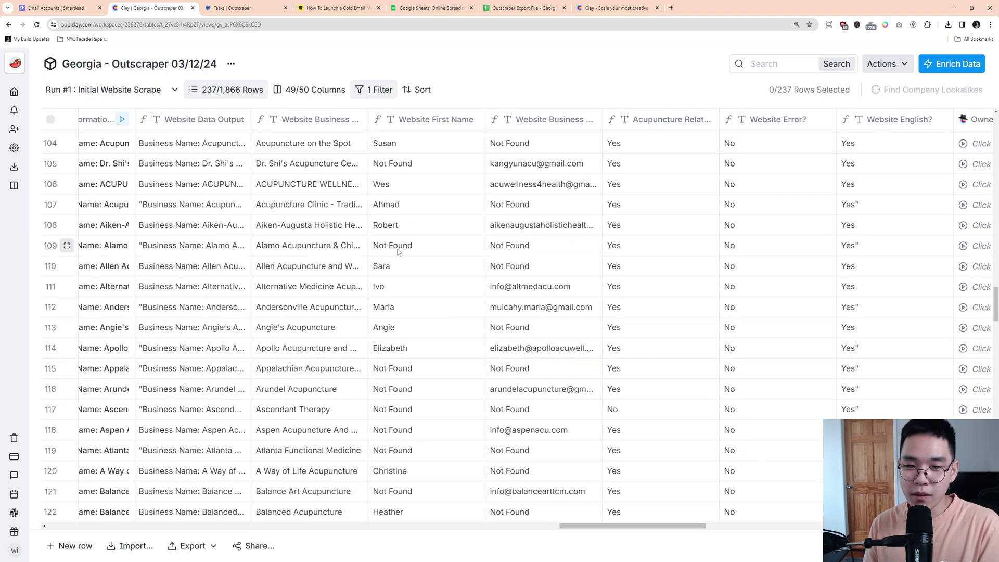
scroll(413, 201, "down", 12)
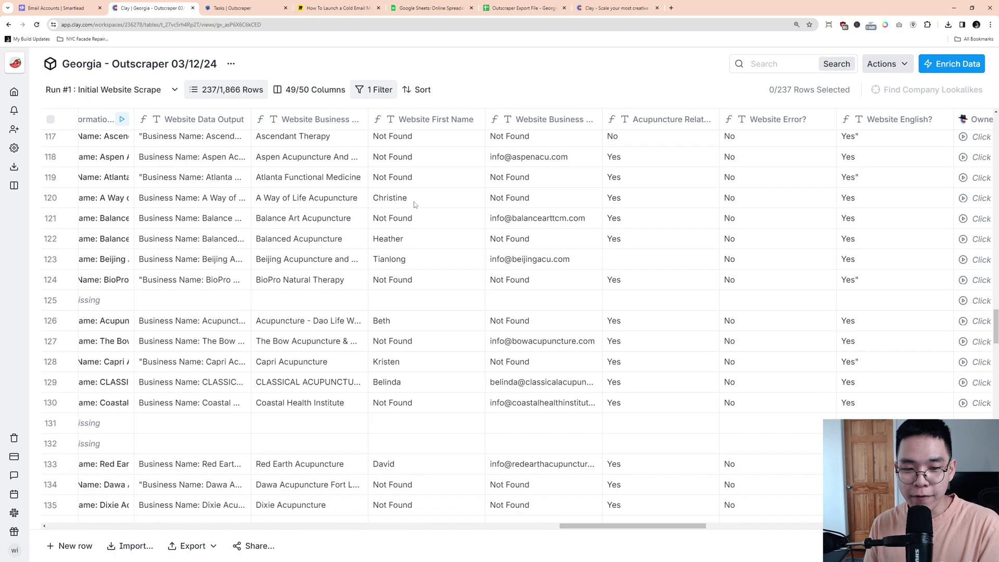
scroll(461, 305, "up", 7)
scroll(460, 303, "up", 12)
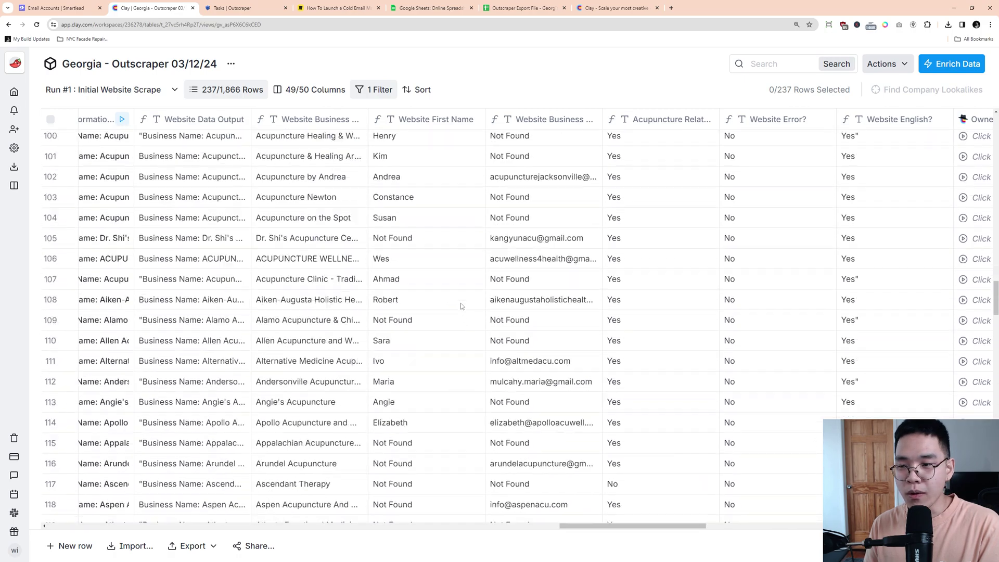
Step: Examine the Normalize Company, Company Name, Final Check and First Name columns up to the first row
scroll(461, 307, "right", 5)
scroll(460, 311, "right", 8)
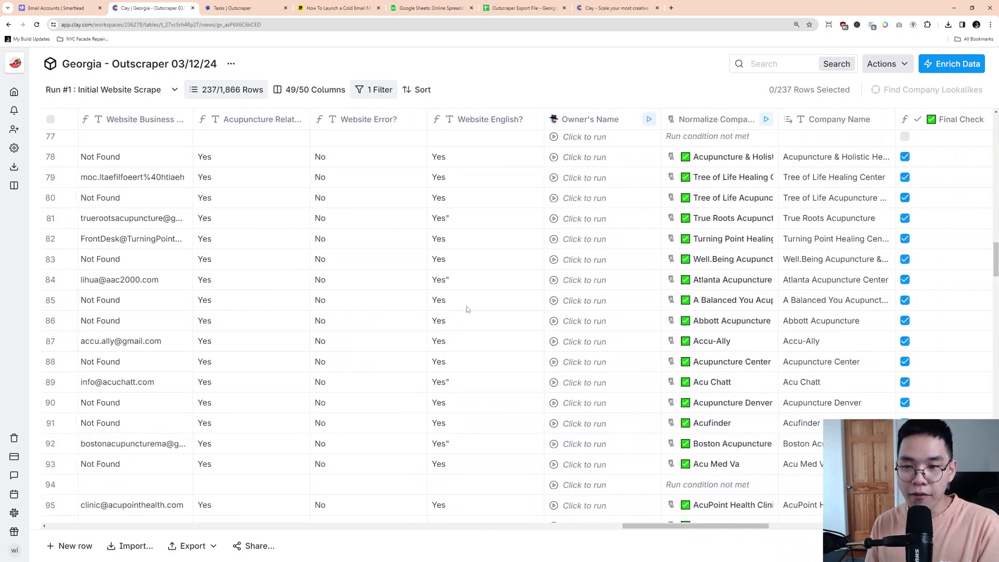
scroll(473, 314, "up", 8)
scroll(479, 318, "up", 12)
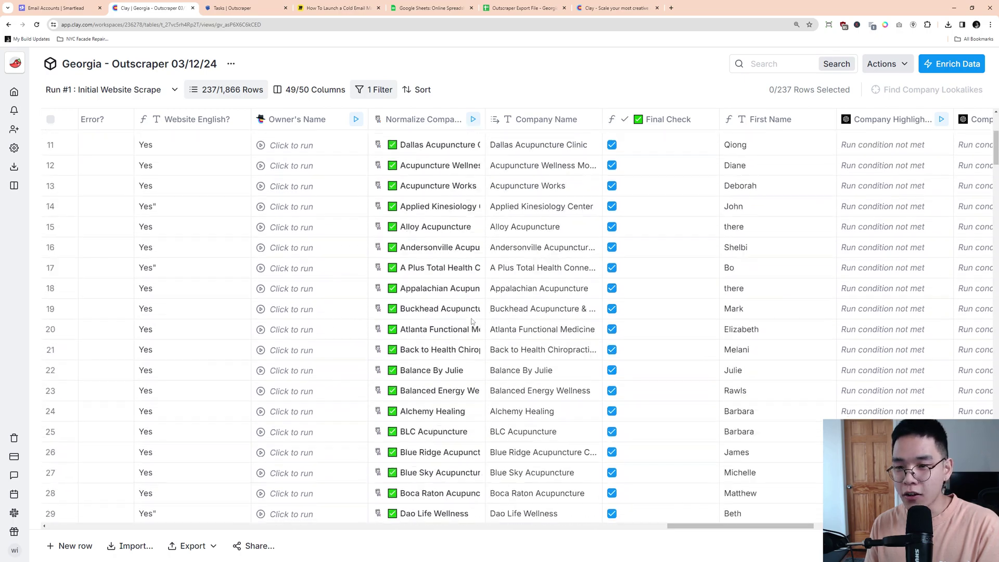
scroll(494, 307, "right", 1)
scroll(496, 306, "left", 10)
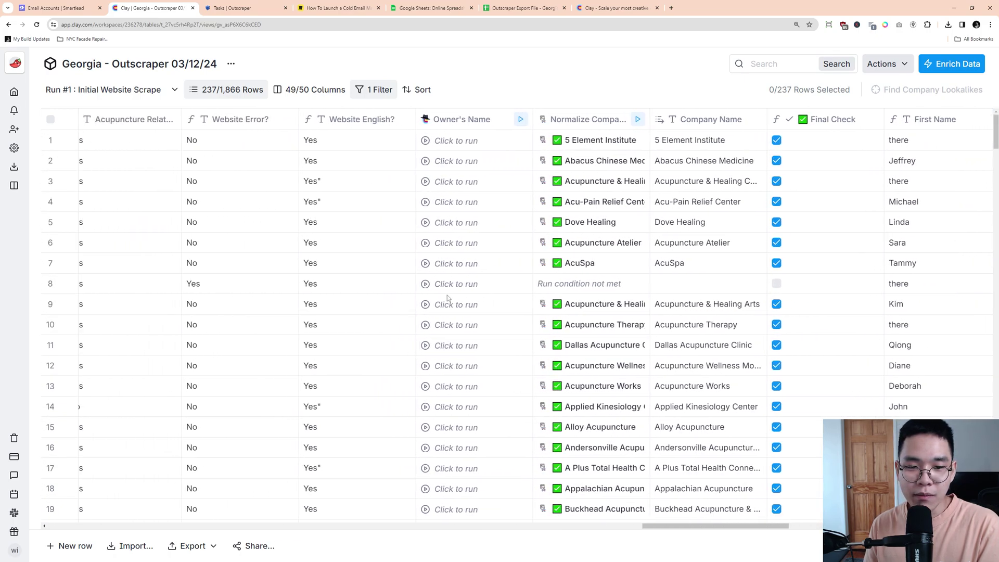
Step: Inspect the Website Title of row 8 and scan the scraped titles and body text for rows with missing data
scroll(447, 298, "left", 10)
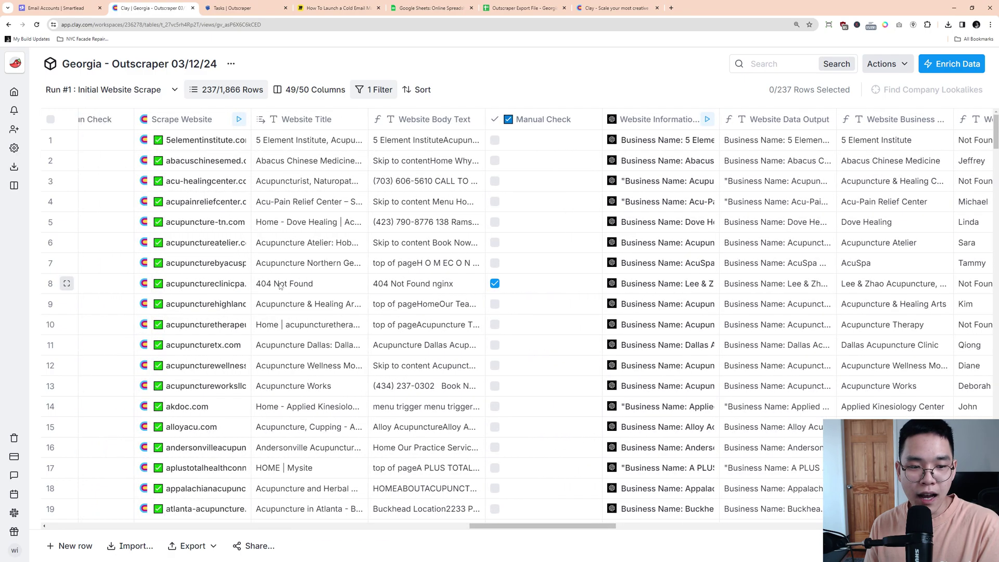
left_click(279, 285)
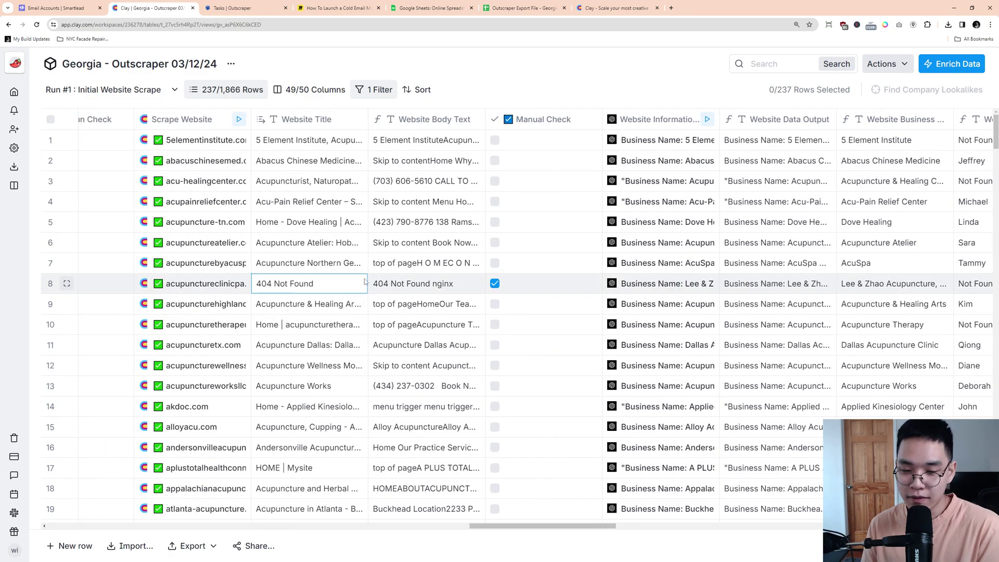
scroll(368, 291, "down", 5)
scroll(372, 280, "down", 6)
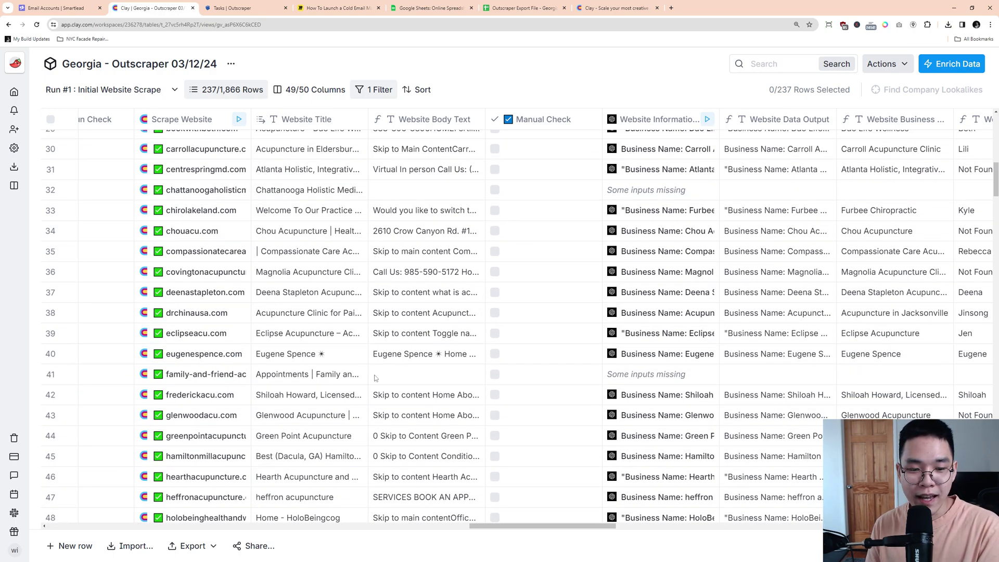
scroll(477, 382, "down", 4)
scroll(477, 382, "down", 13)
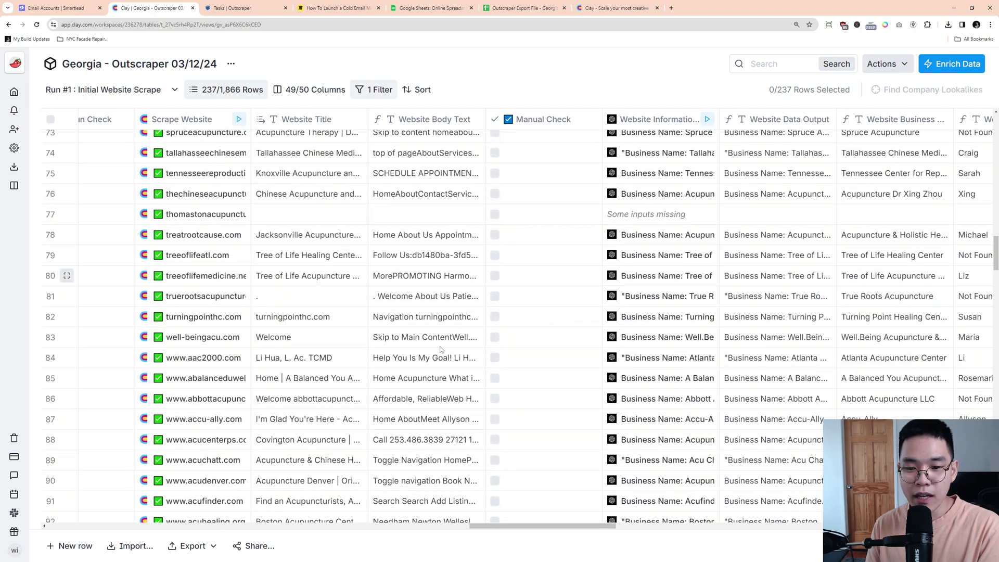
Step: Compare the website extraction results with the normalized company names, Final Check marks and first names
scroll(414, 337, "right", 10)
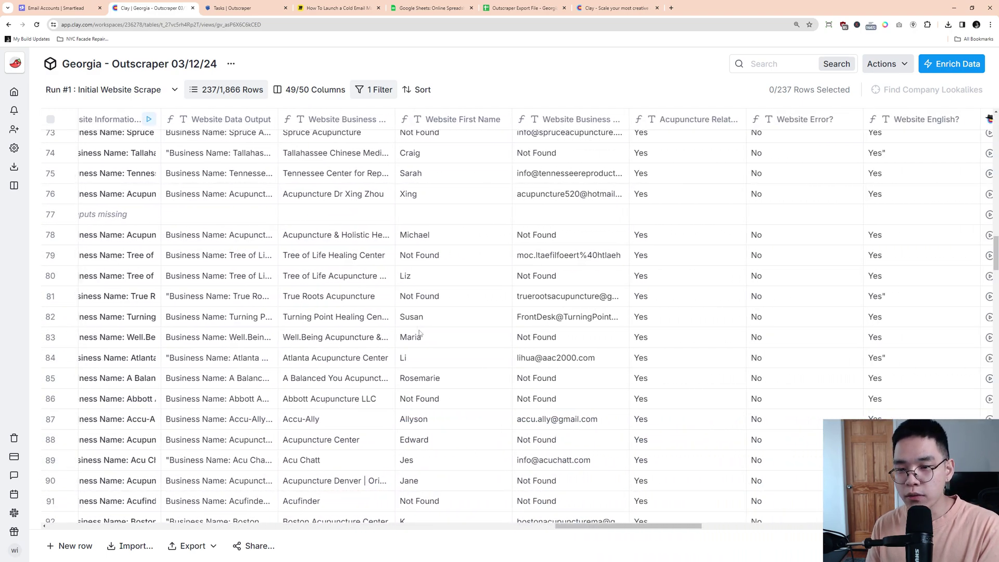
scroll(421, 332, "right", 10)
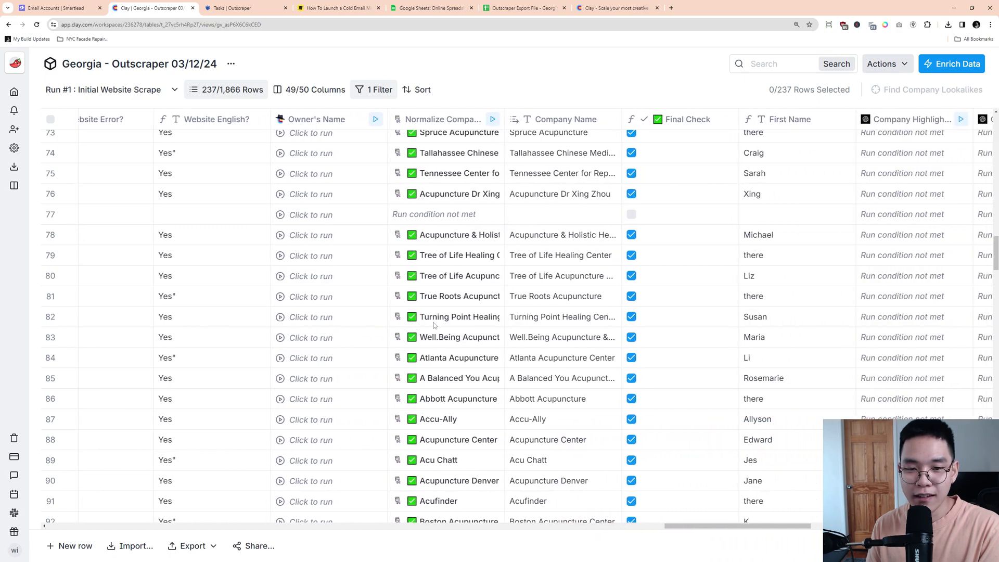
scroll(435, 334, "up", 5)
scroll(435, 334, "up", 15)
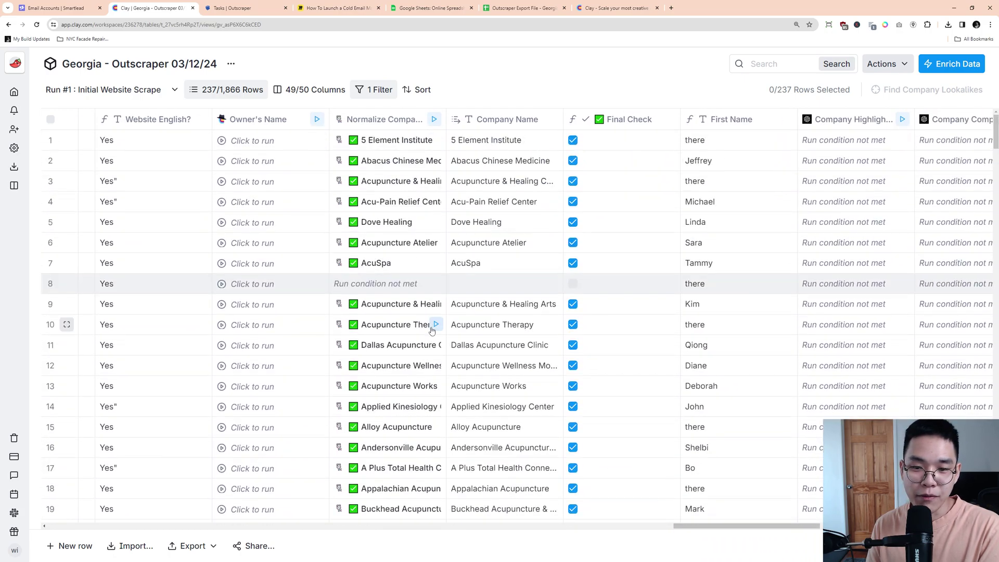
scroll(436, 318, "right", 3)
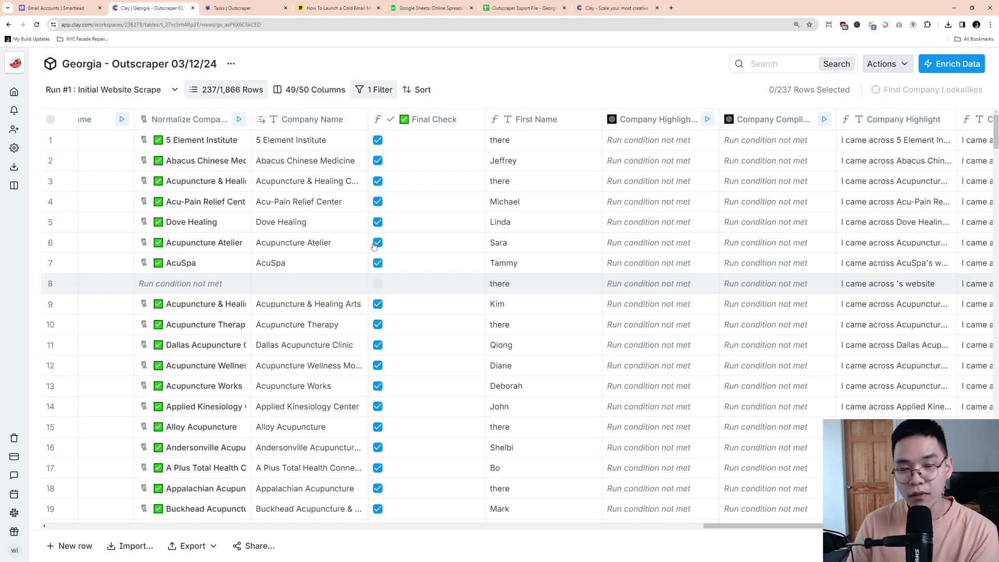
Step: Switch to the Run #2 : Find Names view and review its Website First Name and Owner's Name columns
left_click(175, 91)
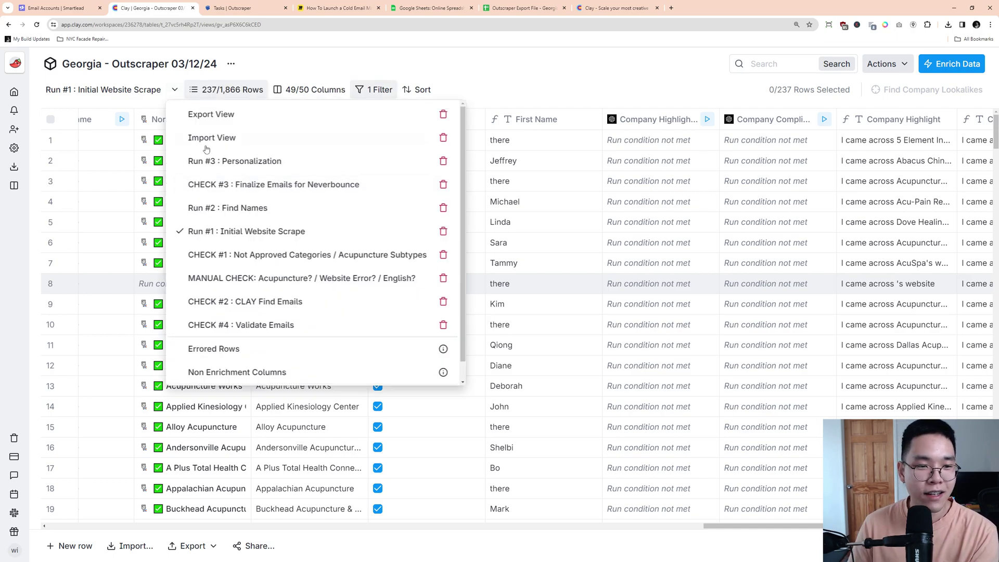
left_click(229, 209)
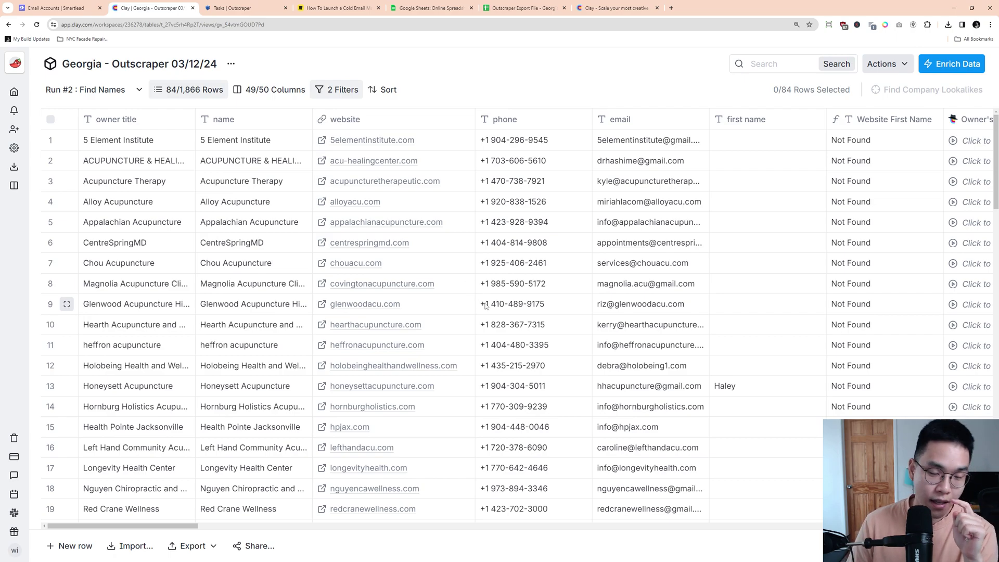
scroll(603, 255, "right", 4)
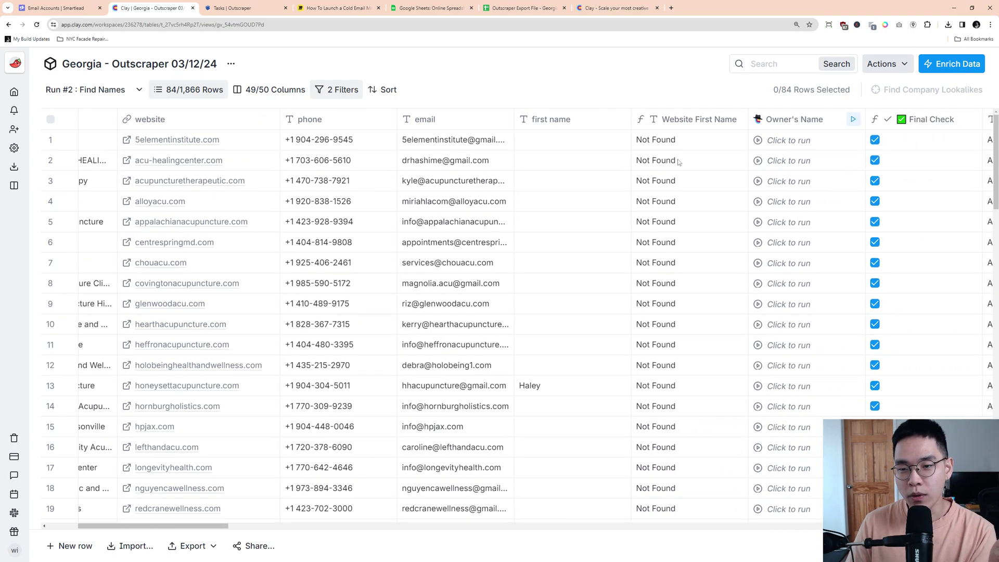
scroll(667, 221, "down", 15)
scroll(672, 250, "down", 8)
scroll(677, 287, "up", 20)
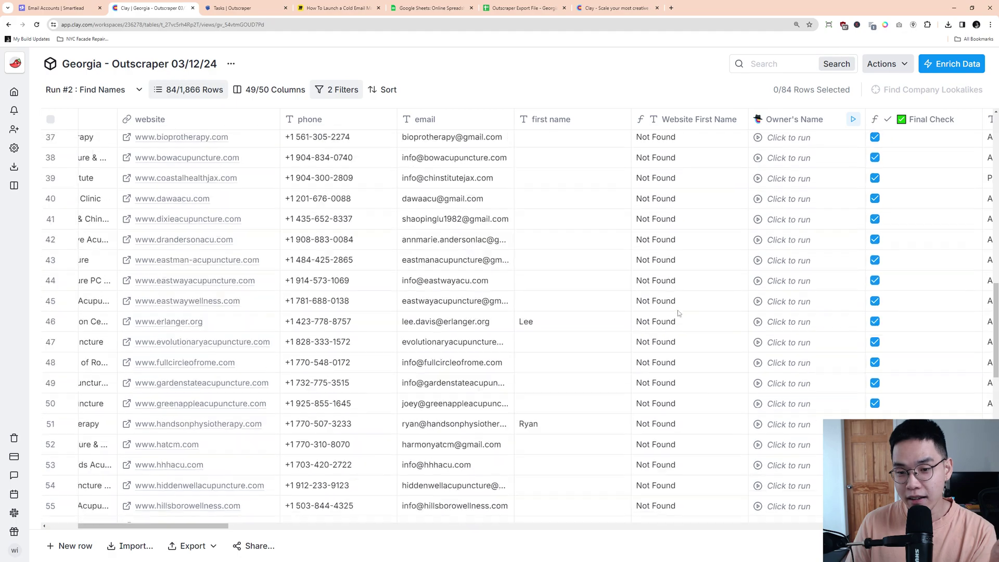
scroll(684, 317, "up", 5)
scroll(713, 216, "right", 3)
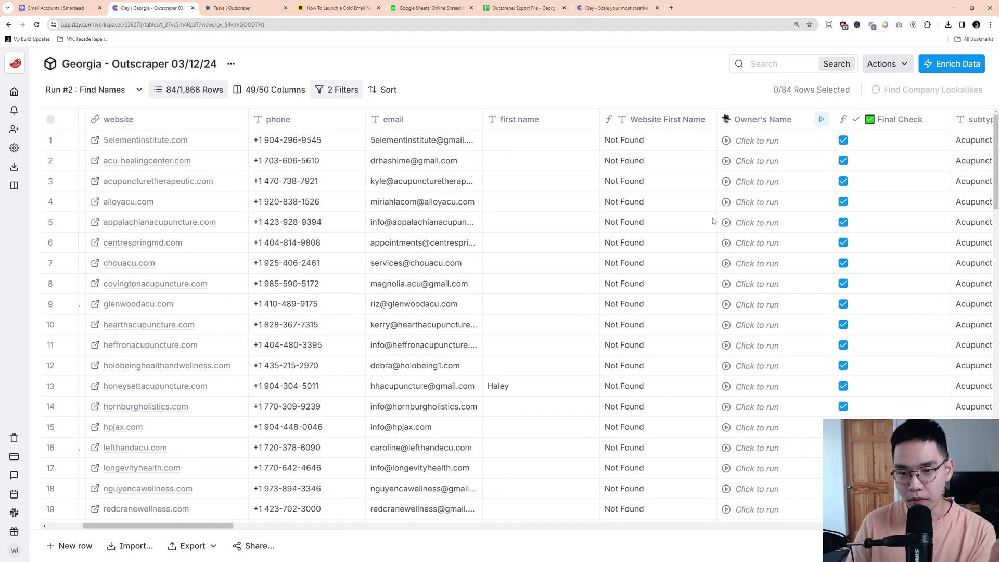
Step: Open the Owner's Name column's settings and read its Claygent mission prompt
scroll(710, 213, "down", 15)
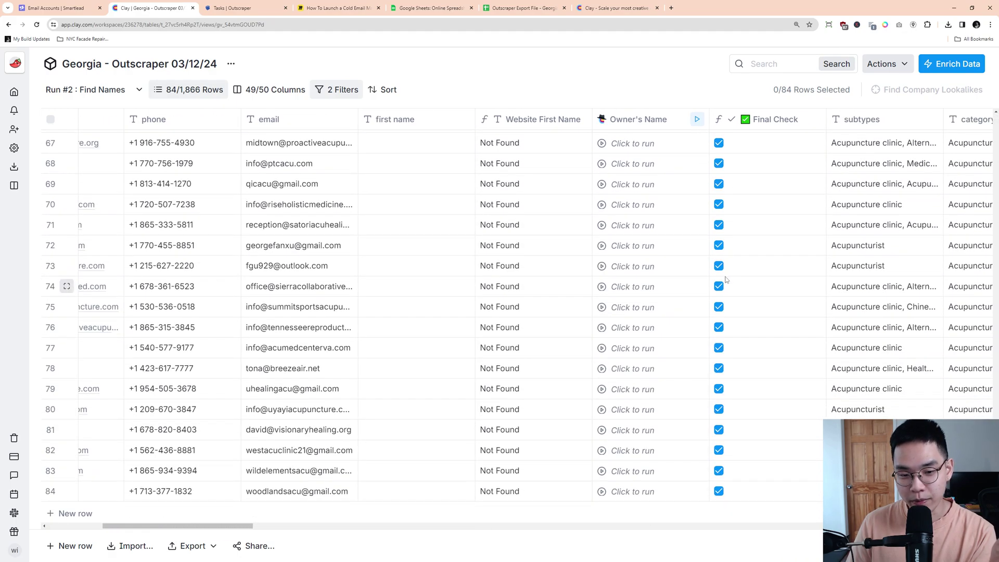
scroll(737, 302, "up", 15)
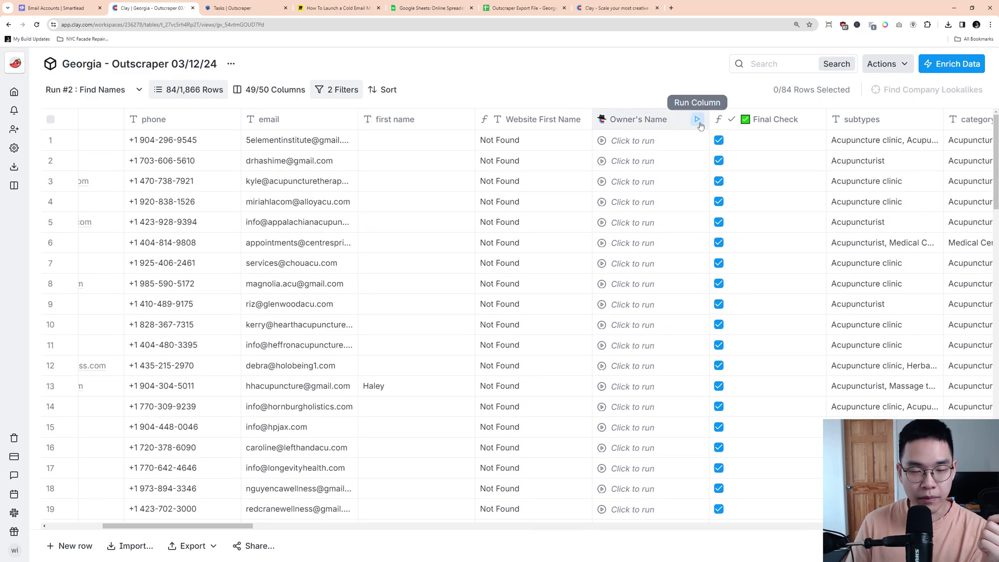
left_click(669, 125)
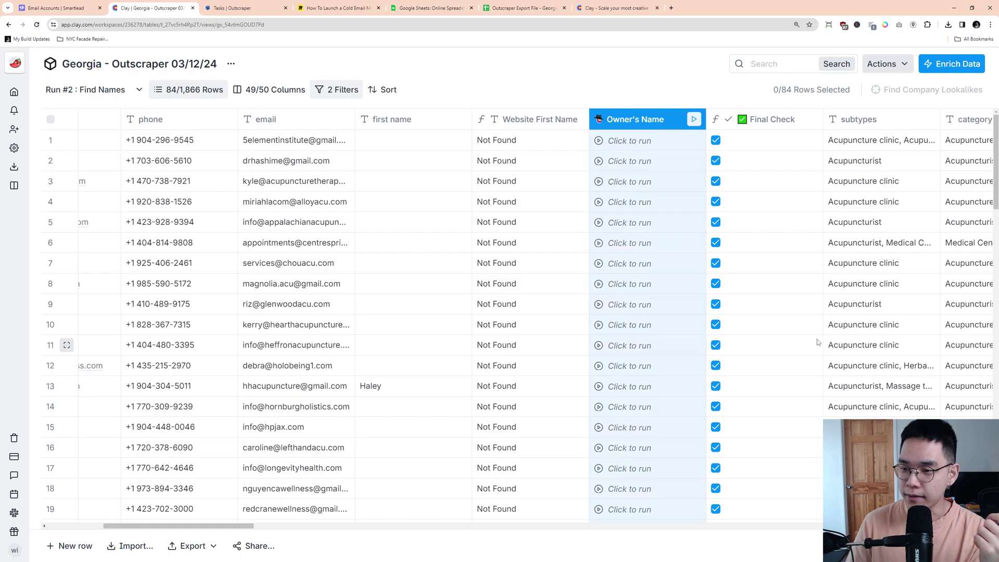
left_click(627, 165)
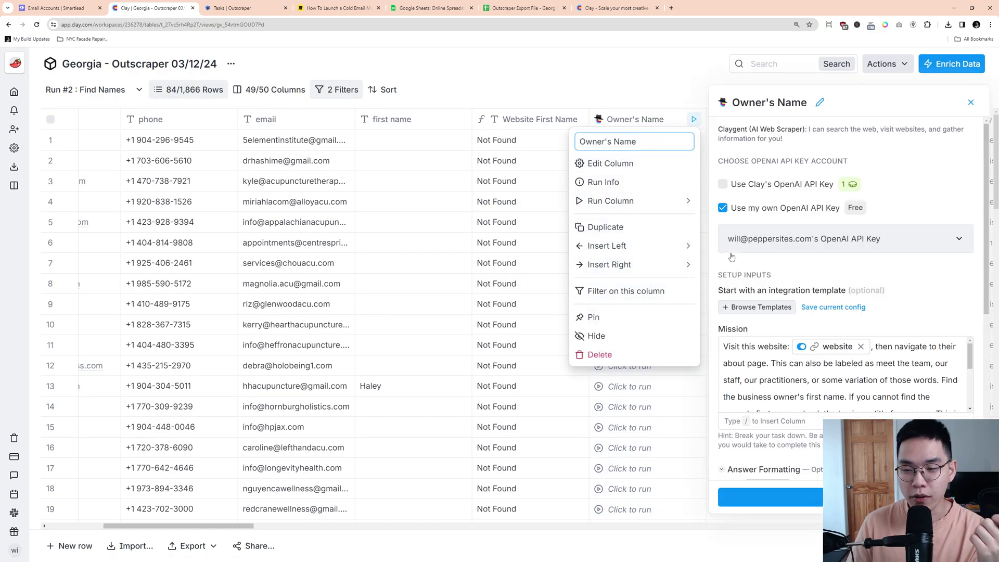
scroll(897, 251, "down", 4)
left_click(897, 251)
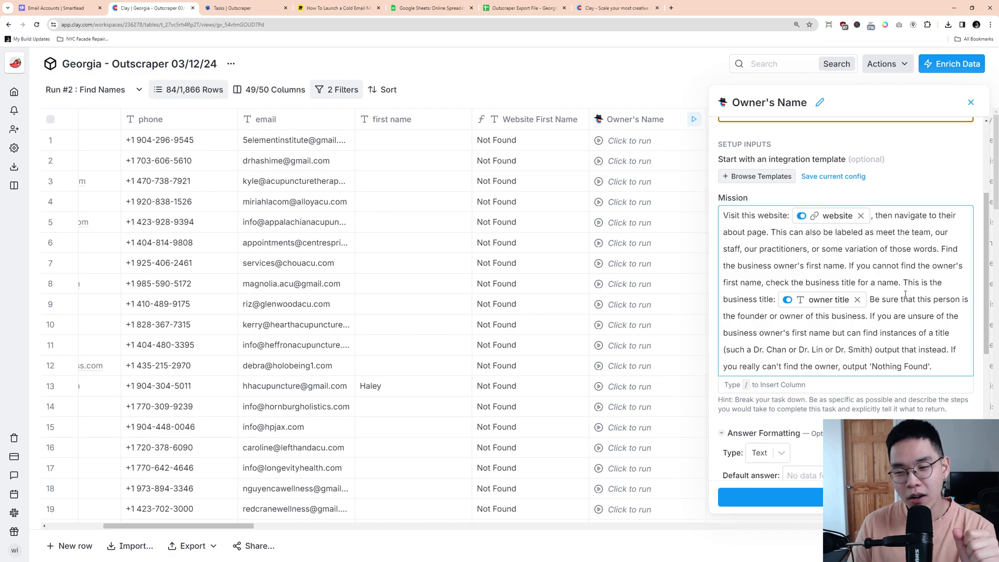
scroll(905, 286, "down", 1)
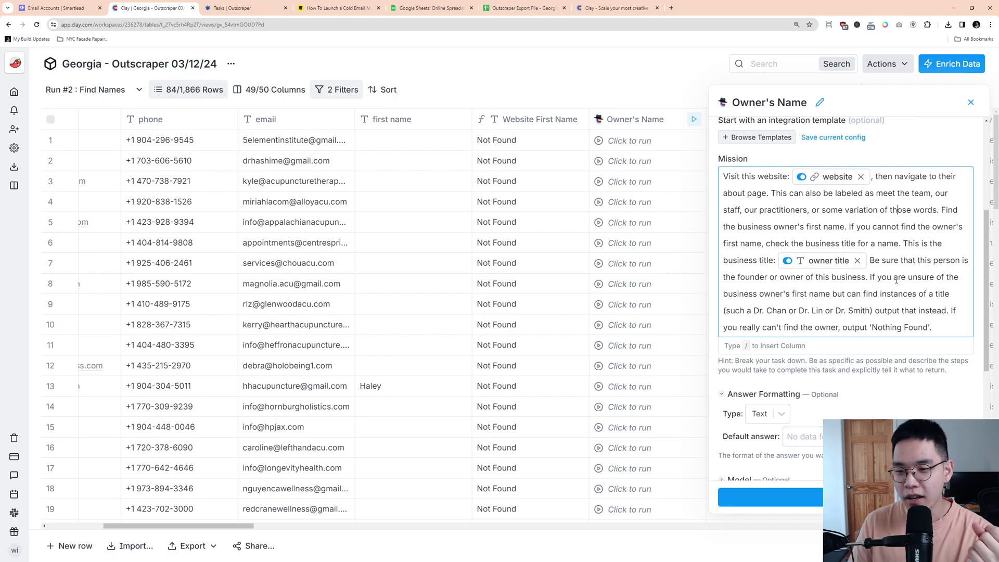
scroll(896, 280, "down", 1)
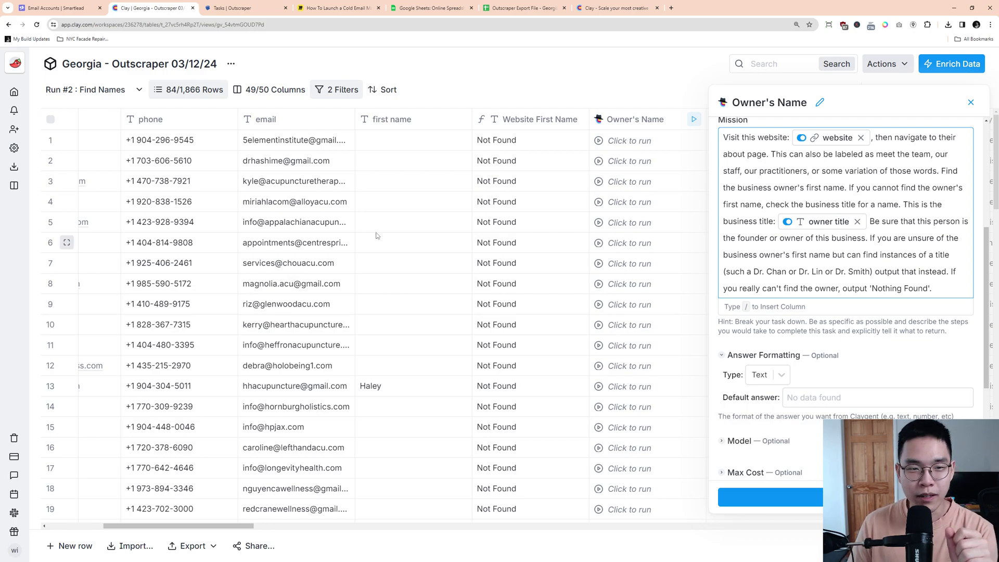
Step: Scan the owner title column for business titles that contain a person's name
scroll(388, 222, "left", 7)
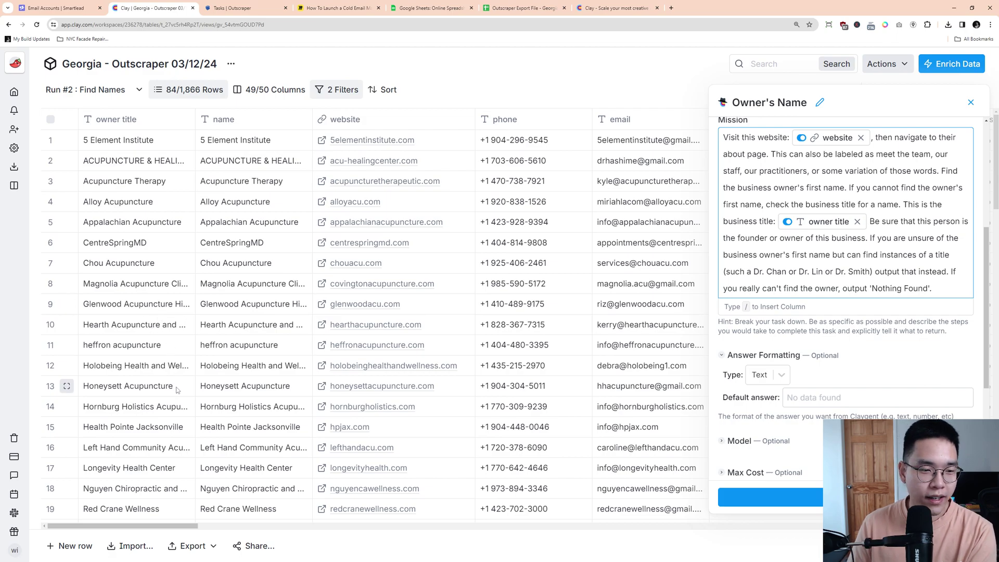
scroll(151, 323, "down", 2)
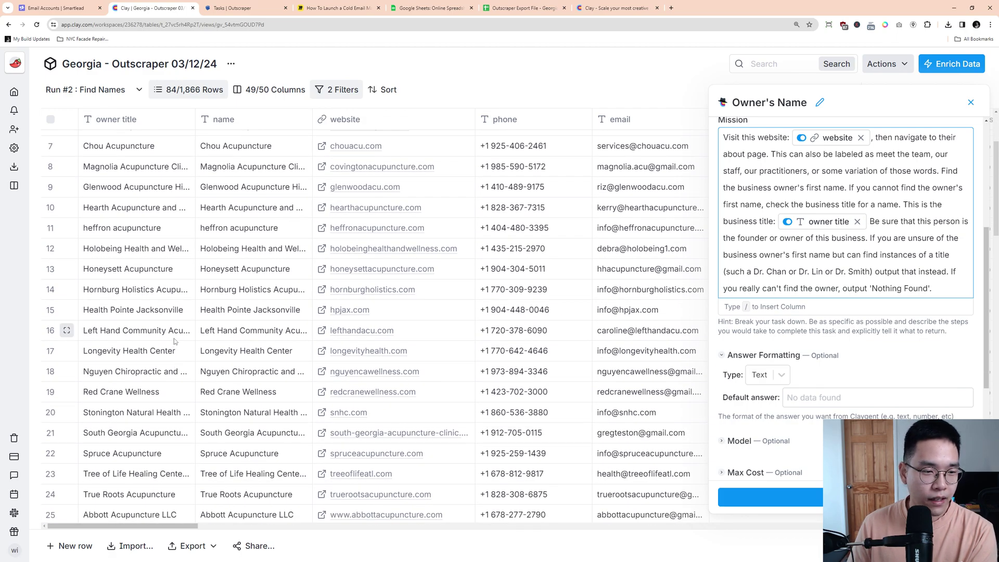
scroll(173, 344, "down", 5)
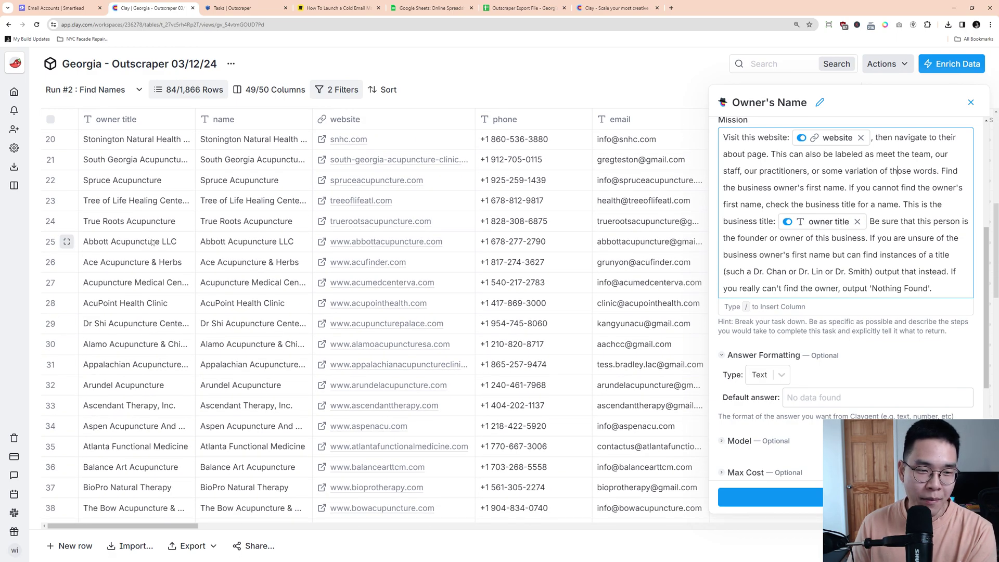
scroll(156, 271, "down", 5)
scroll(167, 306, "down", 12)
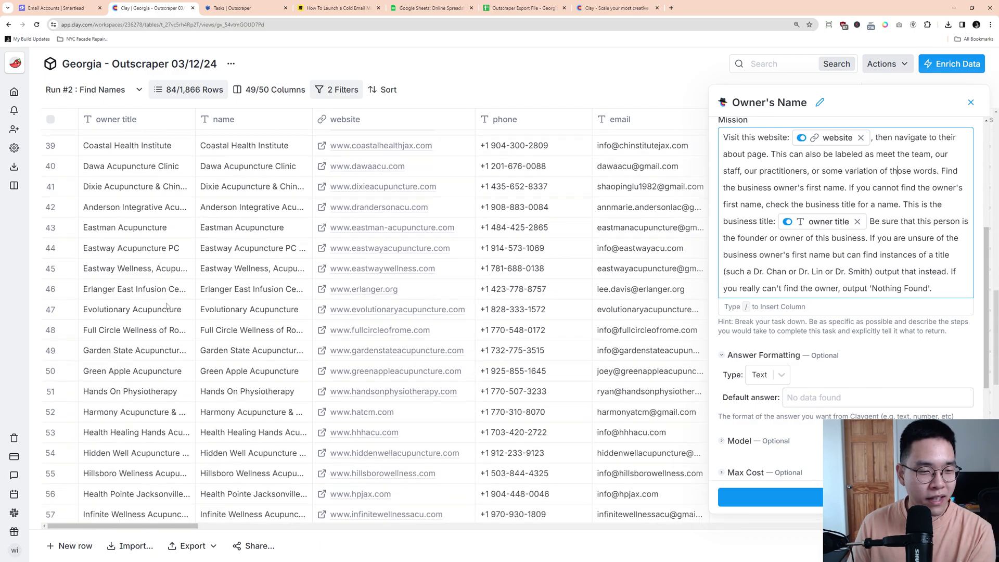
scroll(172, 302, "right", 8)
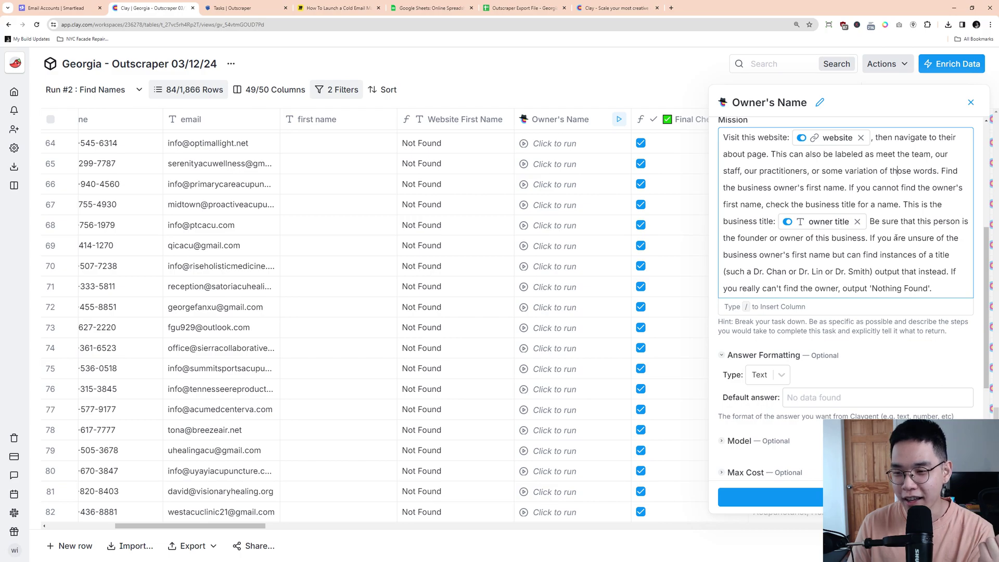
Step: Review the mission's instructions on doctor titles and the 'Nothing Found' output, and save the Owner's Name column
left_click_drag(880, 225, 932, 255)
left_click(931, 255)
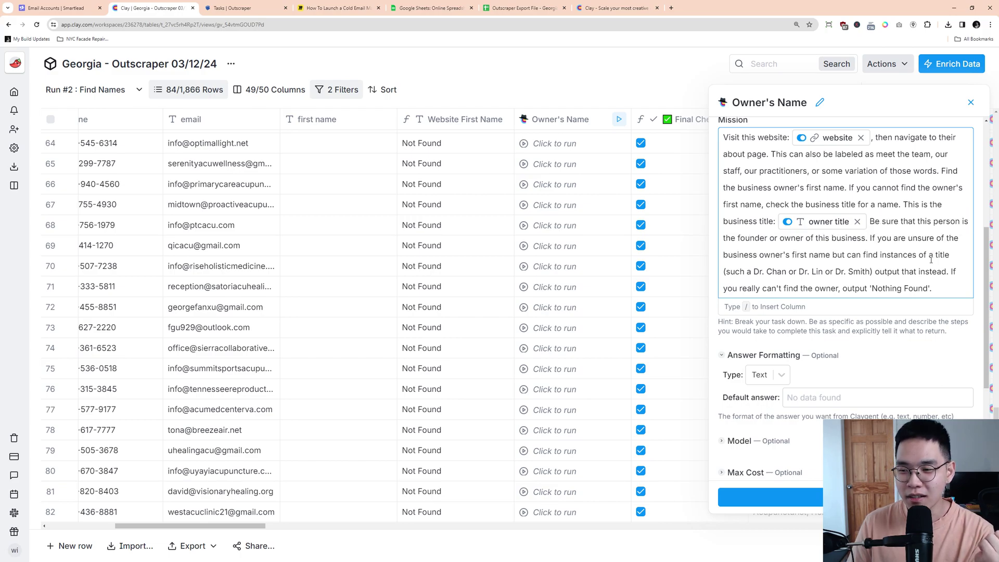
scroll(932, 258, "down", 2)
scroll(930, 260, "up", 1)
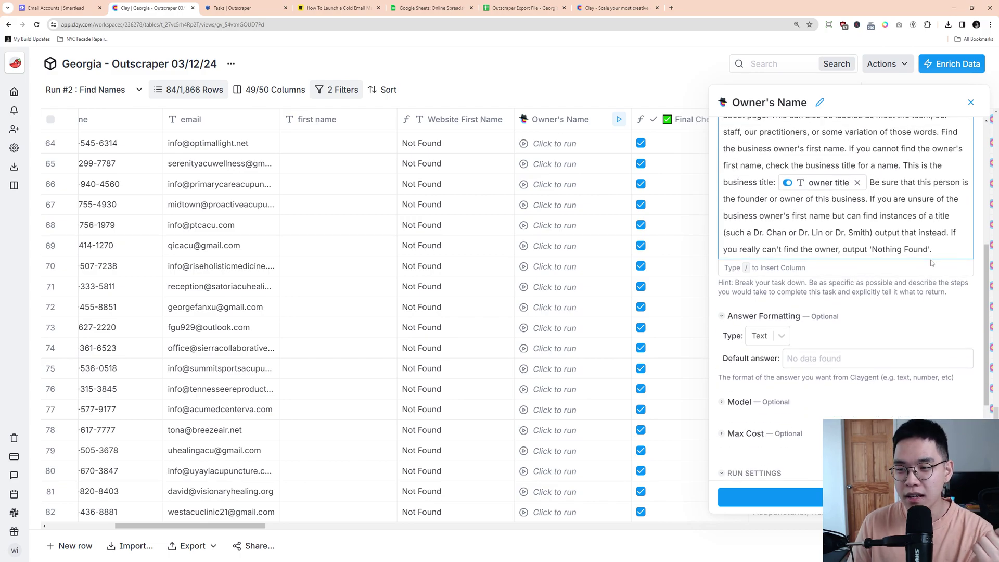
left_click_drag(752, 216, 774, 222)
left_click(943, 238)
left_click(774, 222)
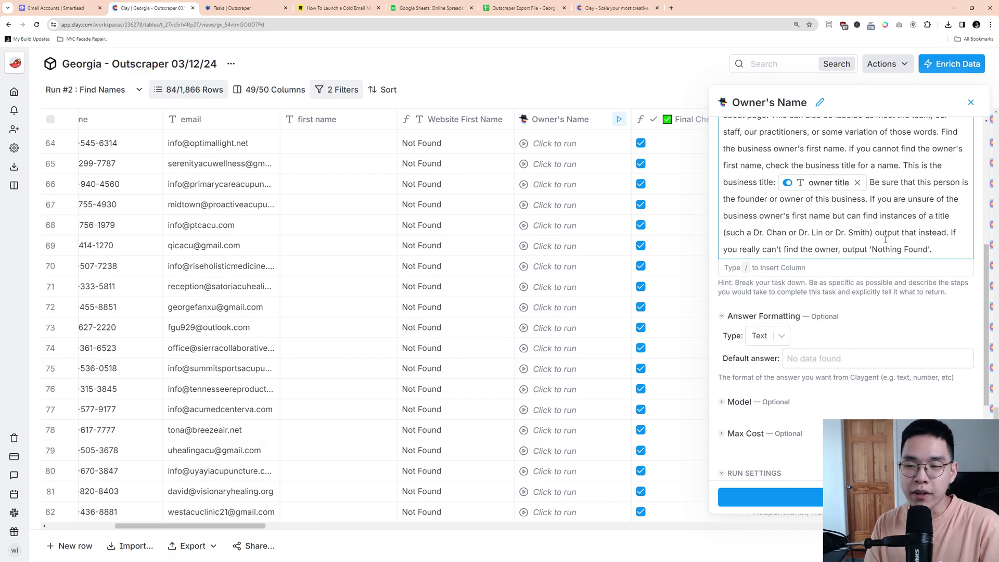
left_click(775, 498)
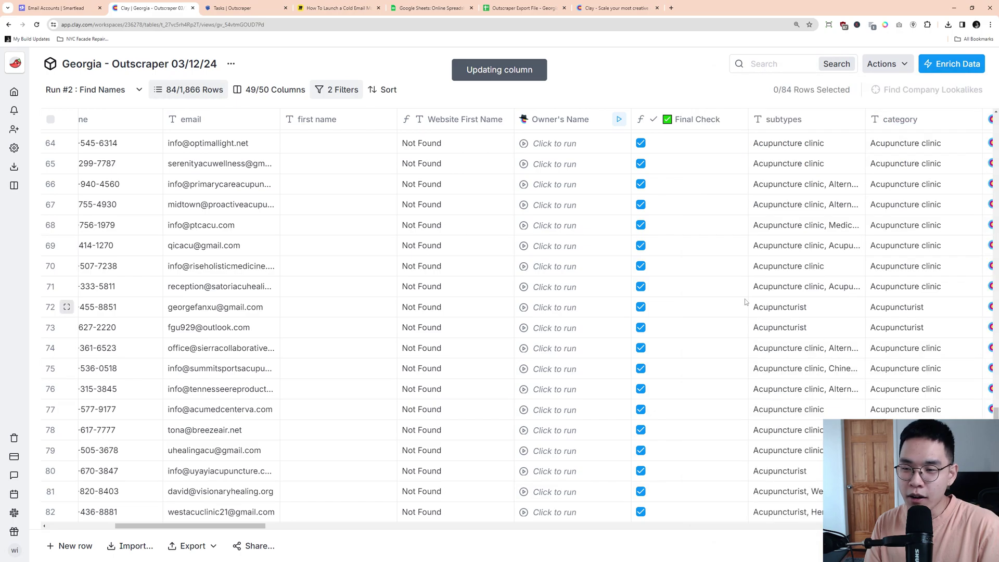
Step: Run the Owner's Name column on the rows of the Run #2 : Find Names view
scroll(745, 302, "up", 20)
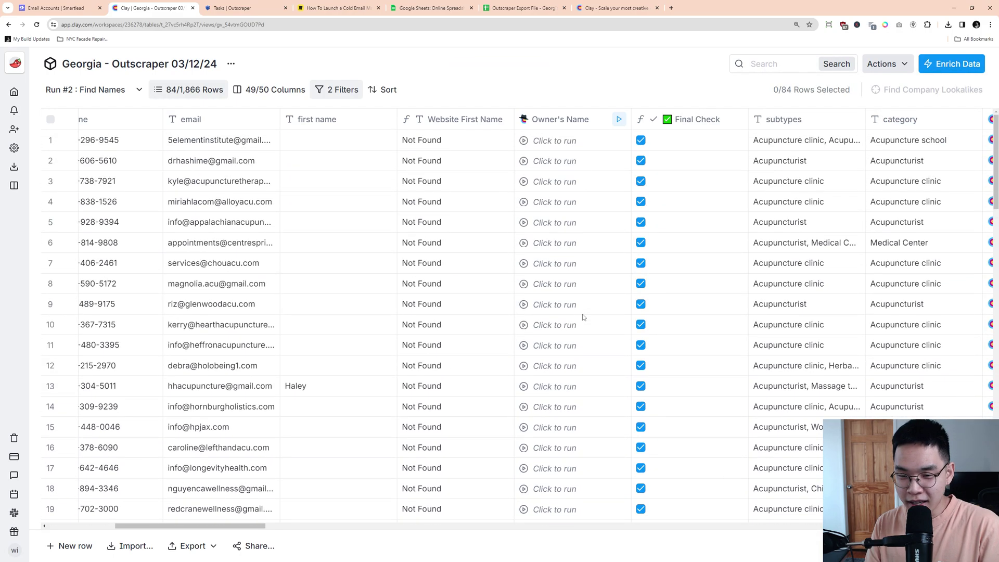
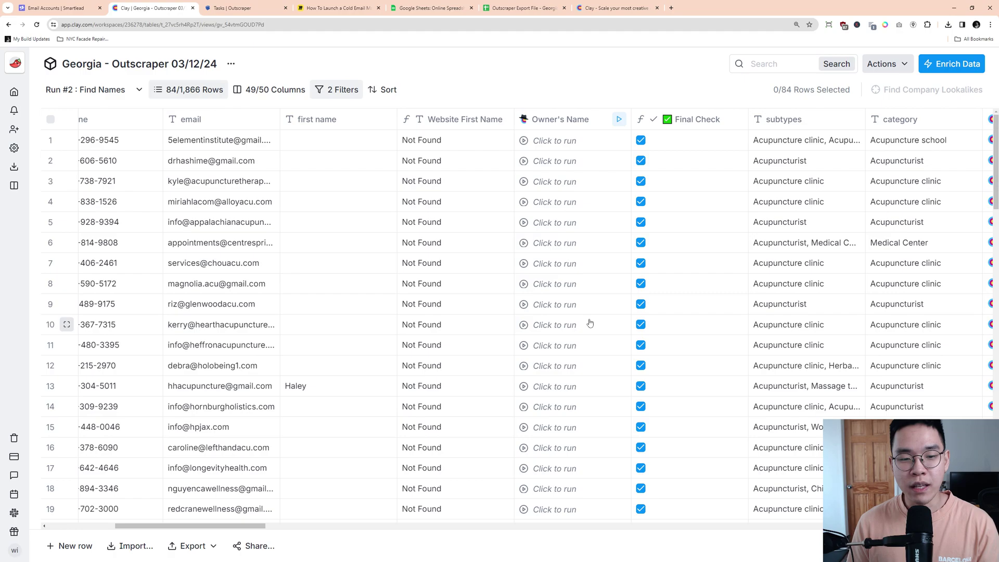
scroll(347, 146, "down", 1)
scroll(336, 184, "up", 10)
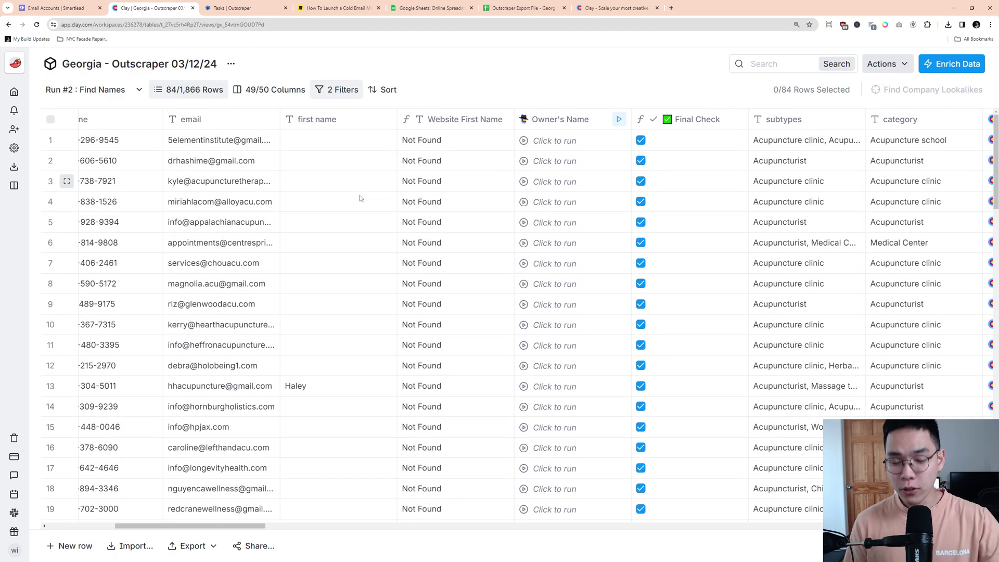
scroll(358, 203, "down", 14)
scroll(357, 206, "down", 8)
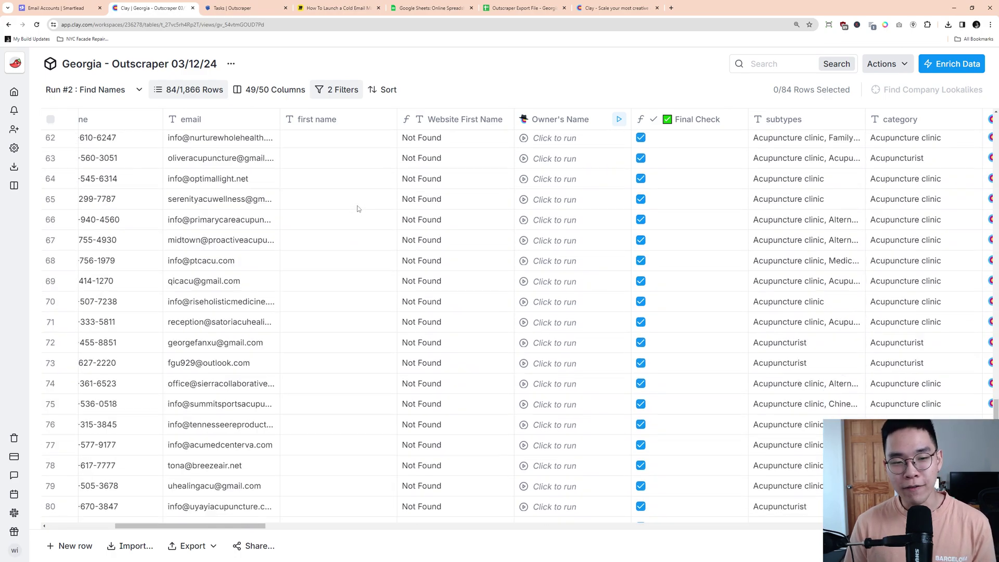
scroll(356, 219, "up", 11)
scroll(356, 234, "up", 11)
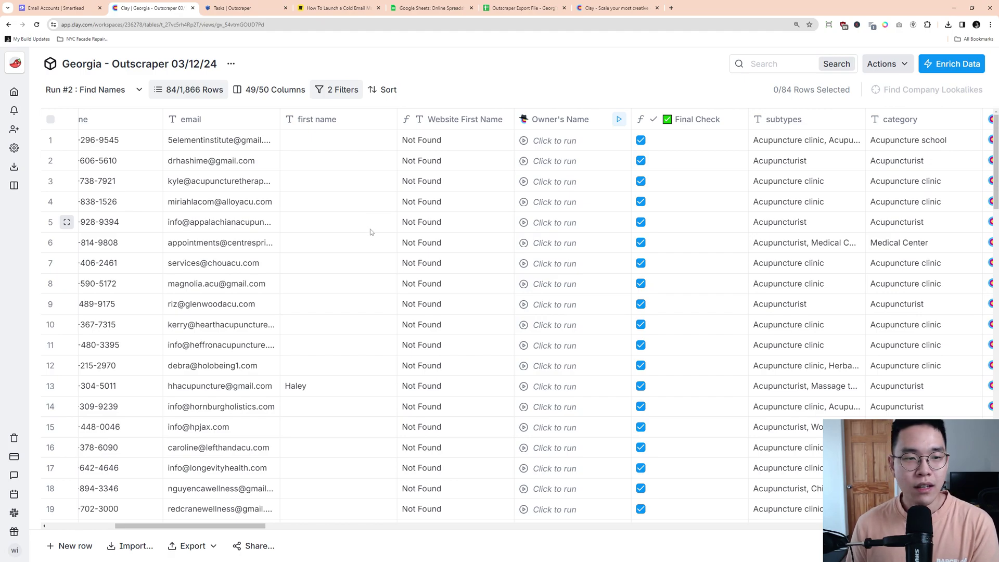
left_click(620, 120)
left_click(580, 161)
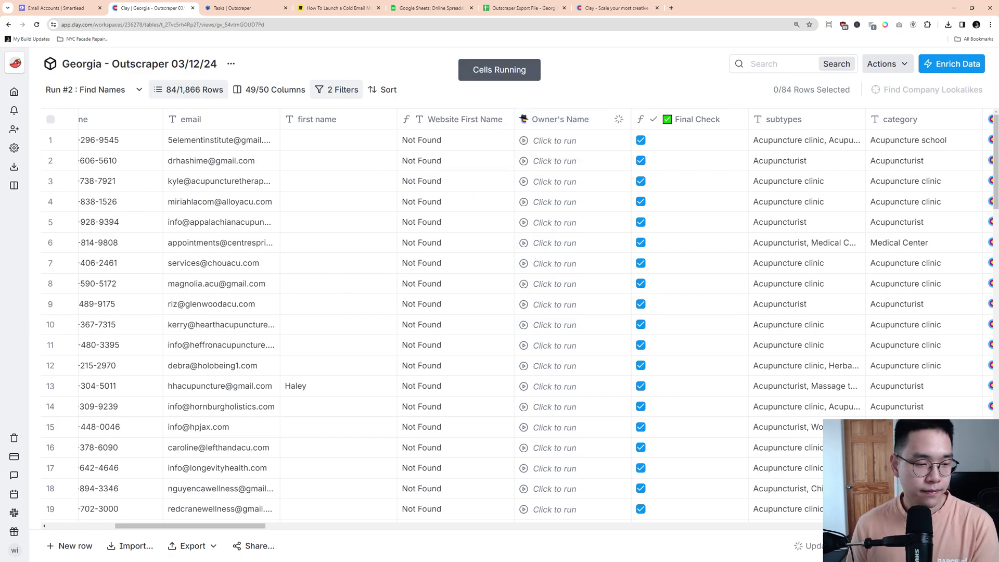
Step: Scan the Owner's Name results across the rows for found names, doctor titles and 'Nothing Found' entries
scroll(500, 323, "down", 6)
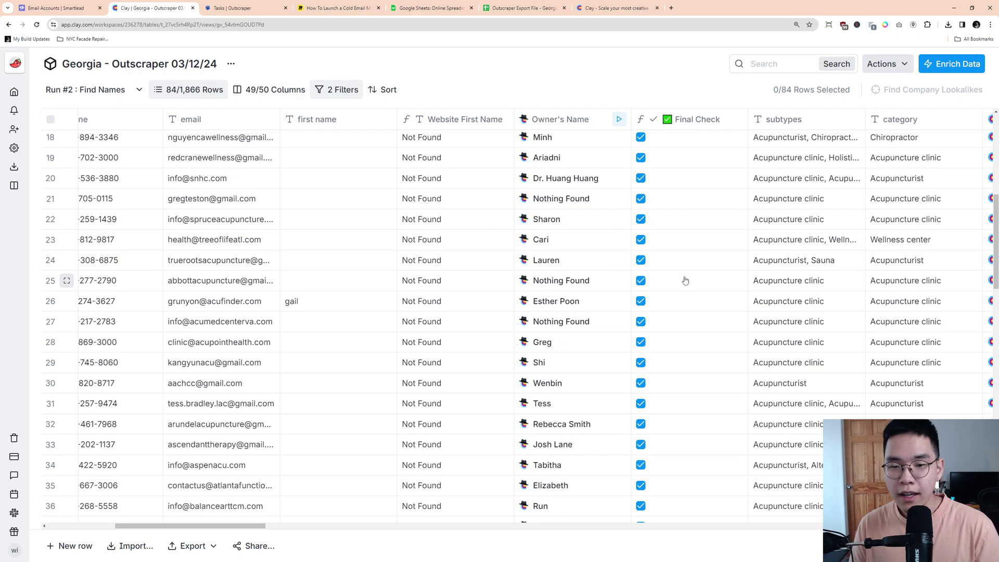
scroll(537, 264, "up", 1)
scroll(552, 313, "up", 6)
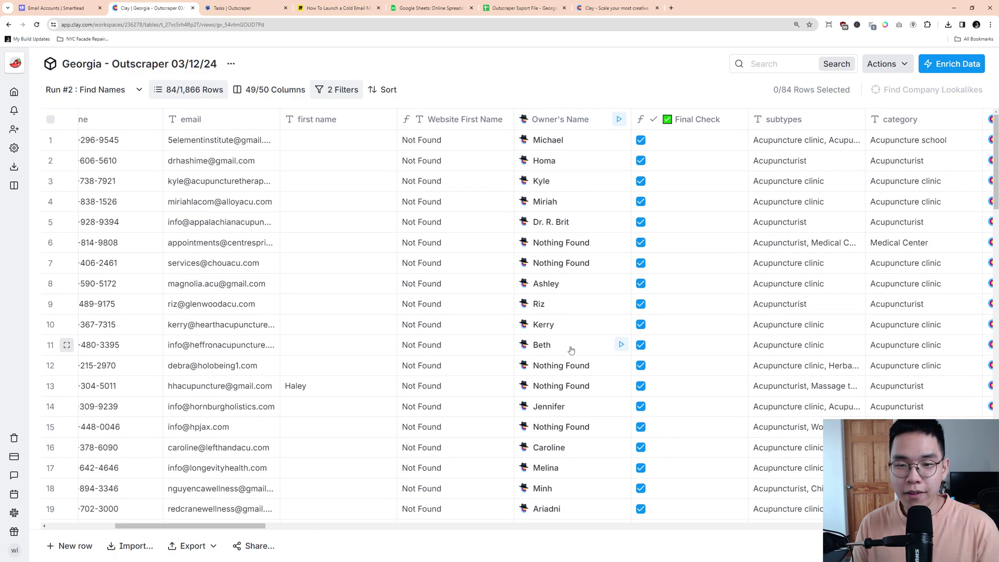
scroll(572, 344, "down", 6)
scroll(572, 344, "down", 15)
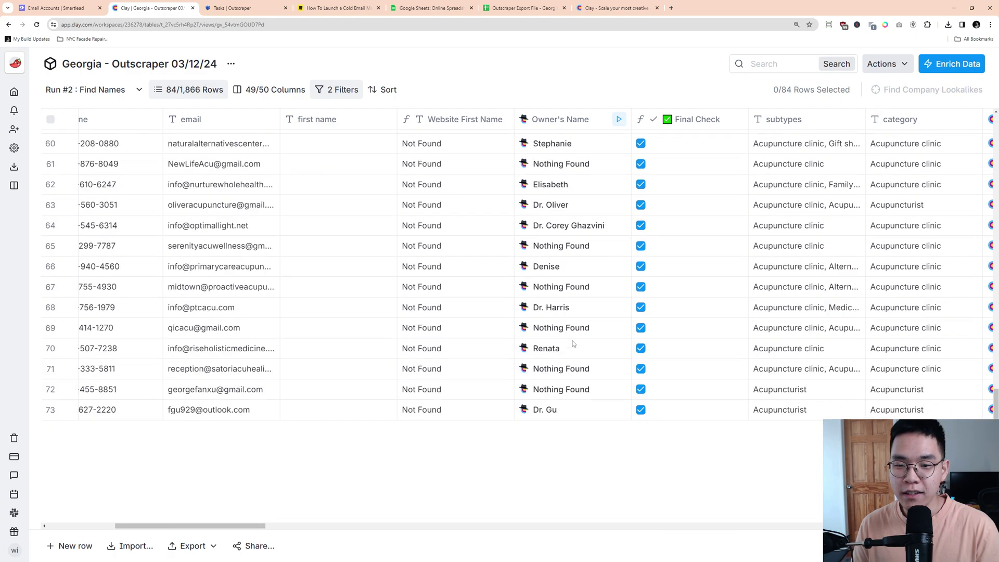
scroll(574, 341, "up", 7)
scroll(575, 341, "up", 13)
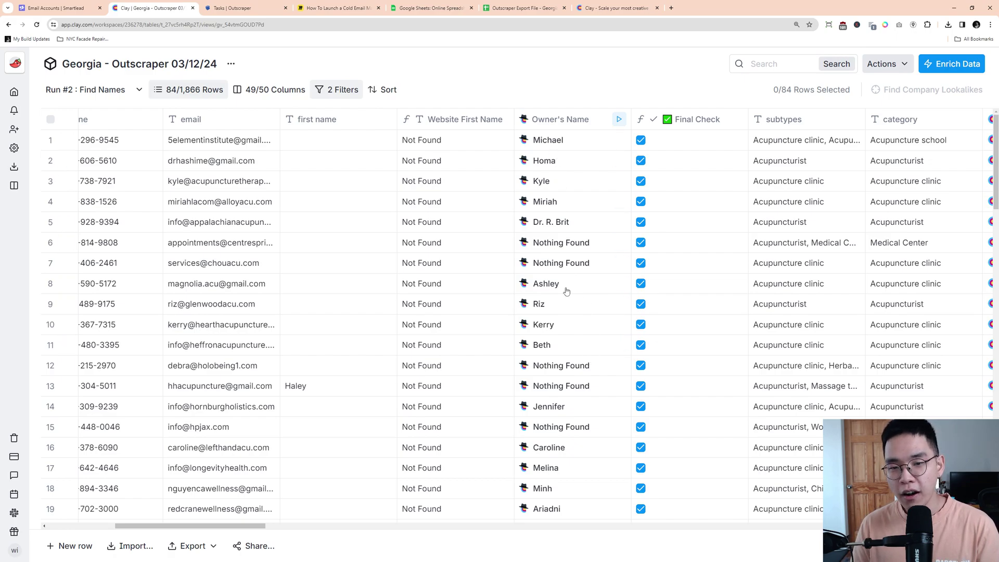
scroll(586, 312, "down", 5)
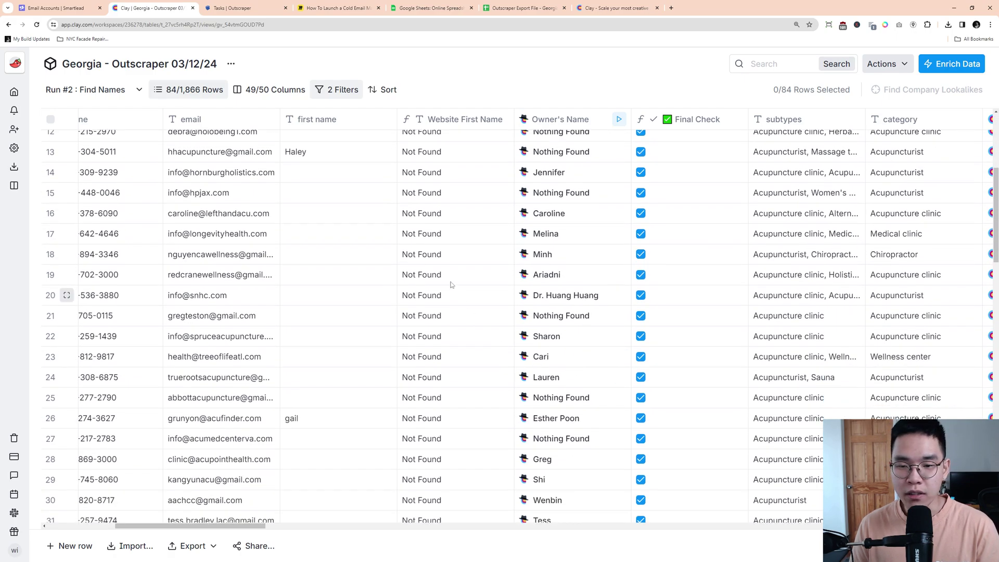
scroll(547, 328, "down", 3)
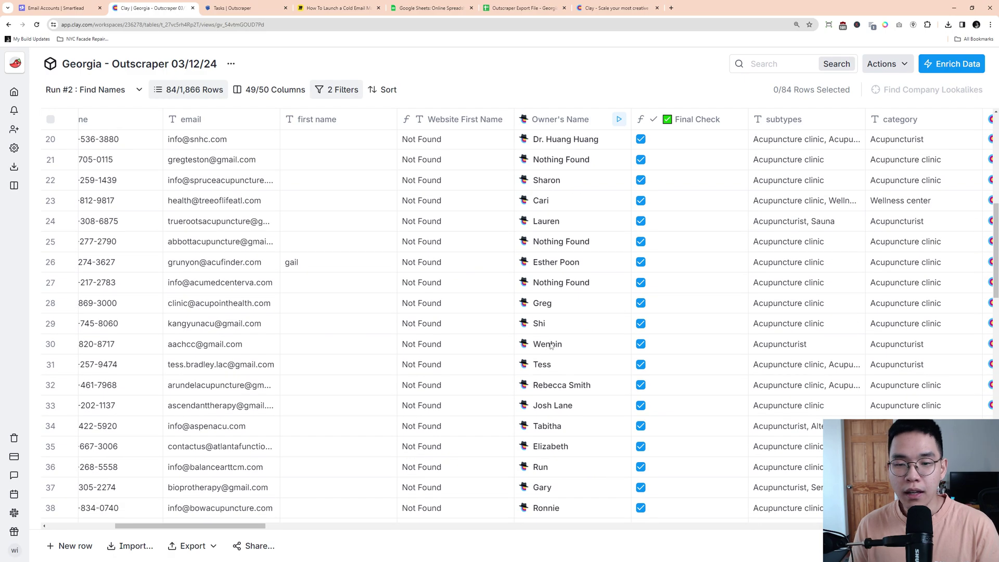
scroll(568, 335, "down", 3)
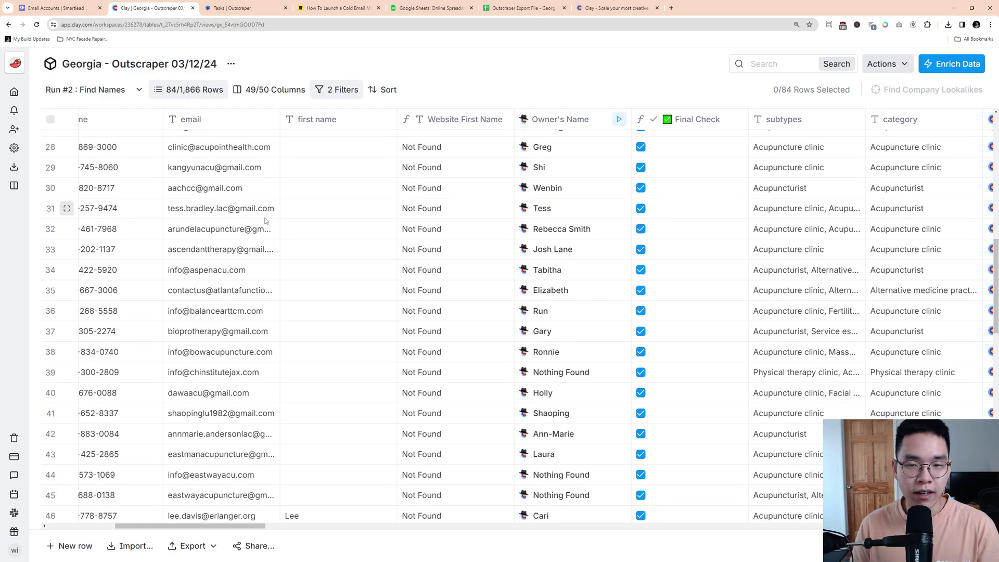
Step: Inspect the reasoning in the Owner's Name cell details of row 32 and check its Website First Name
left_click(562, 231)
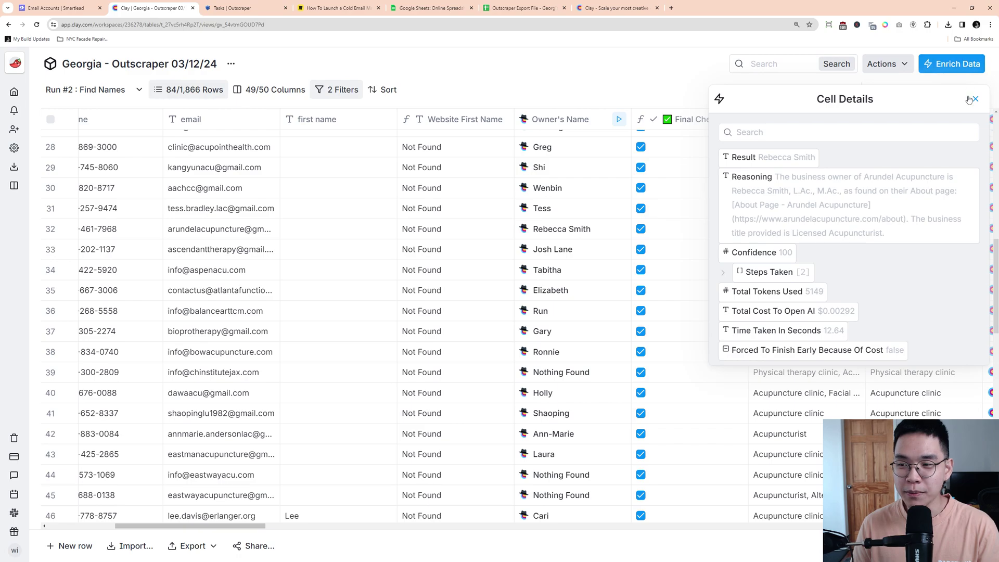
left_click(974, 99)
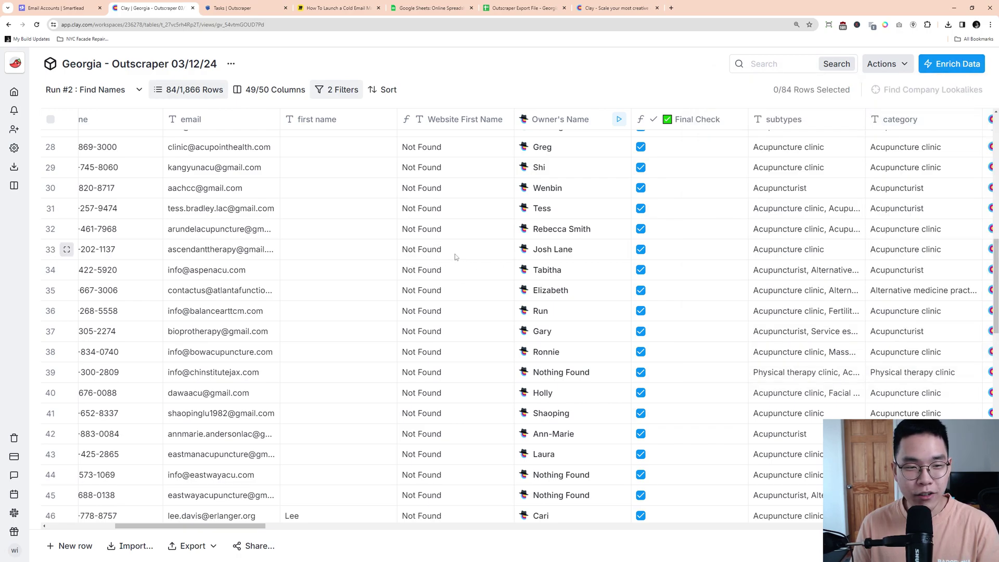
left_click(445, 235)
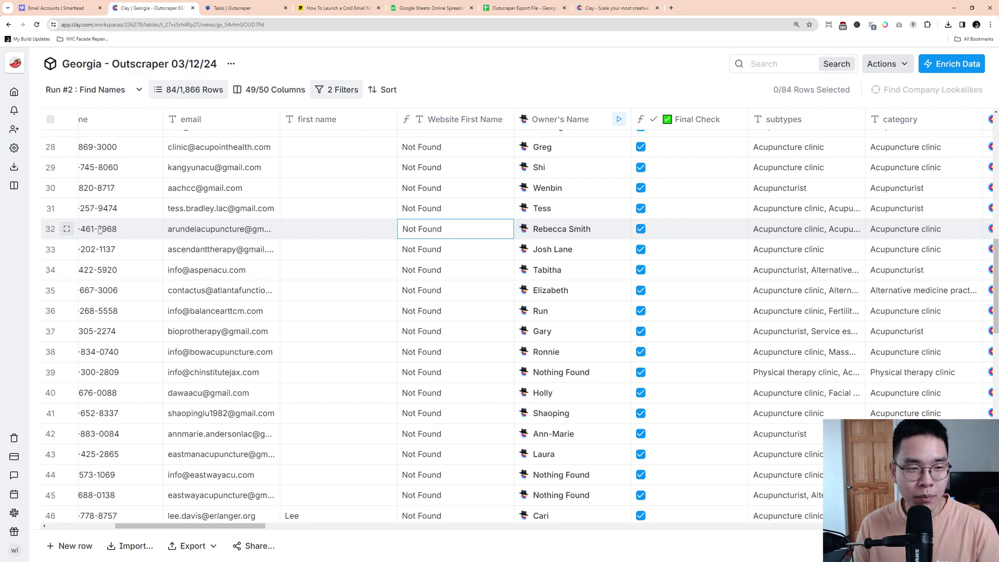
Step: Open the Arundel Acupuncture website from the full record of row 32 and look over its home page
left_click(68, 230)
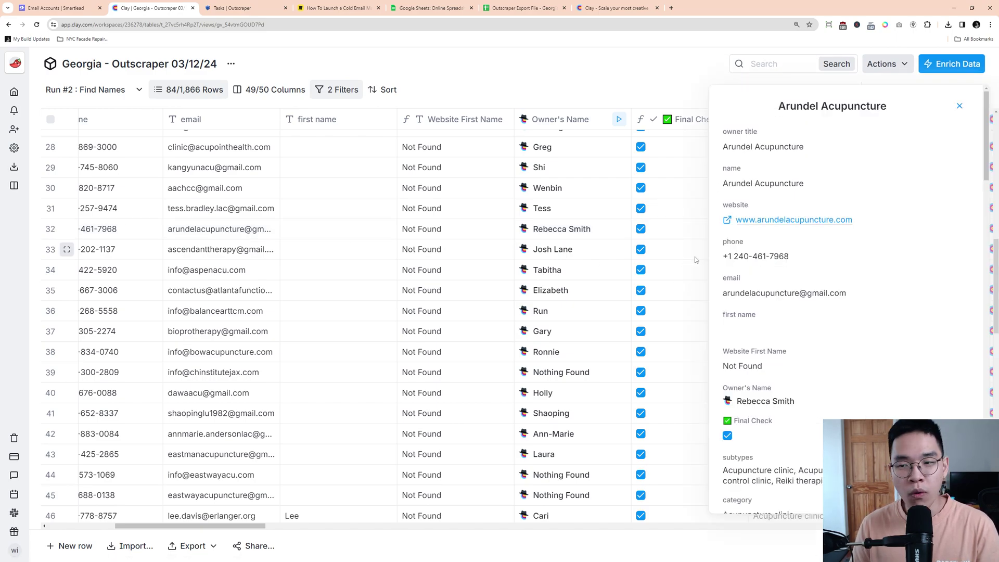
left_click(734, 218)
scroll(163, 177, "down", 3)
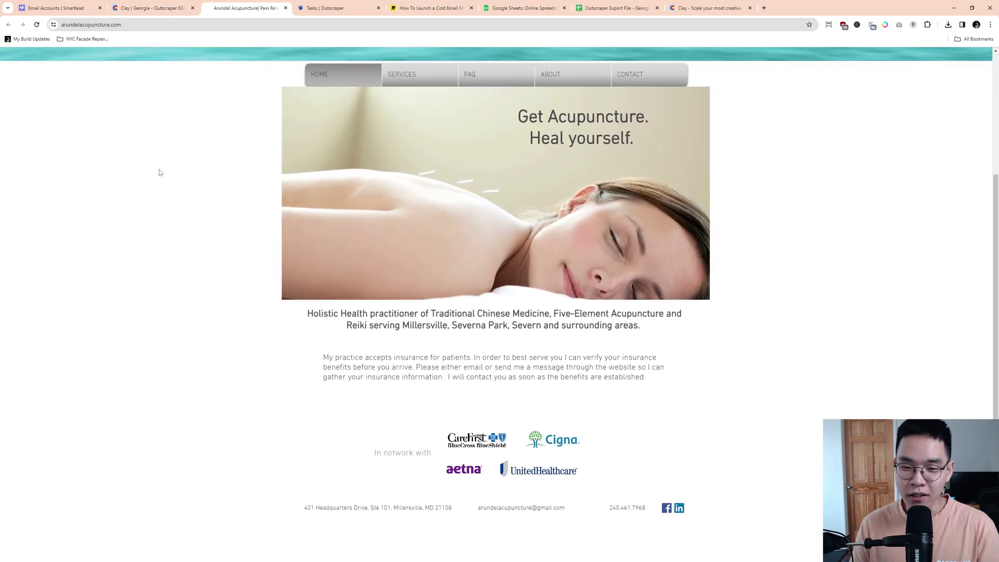
scroll(153, 211, "up", 4)
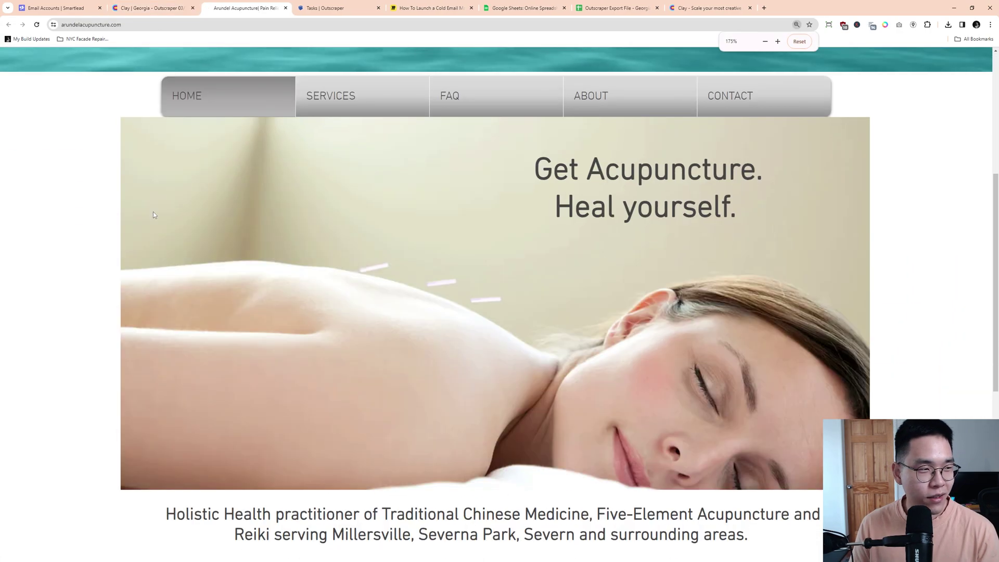
Step: Read the practice description and insurance text on the Arundel Acupuncture home page
scroll(140, 211, "up", 2)
scroll(132, 210, "up", 1)
scroll(414, 252, "down", 7)
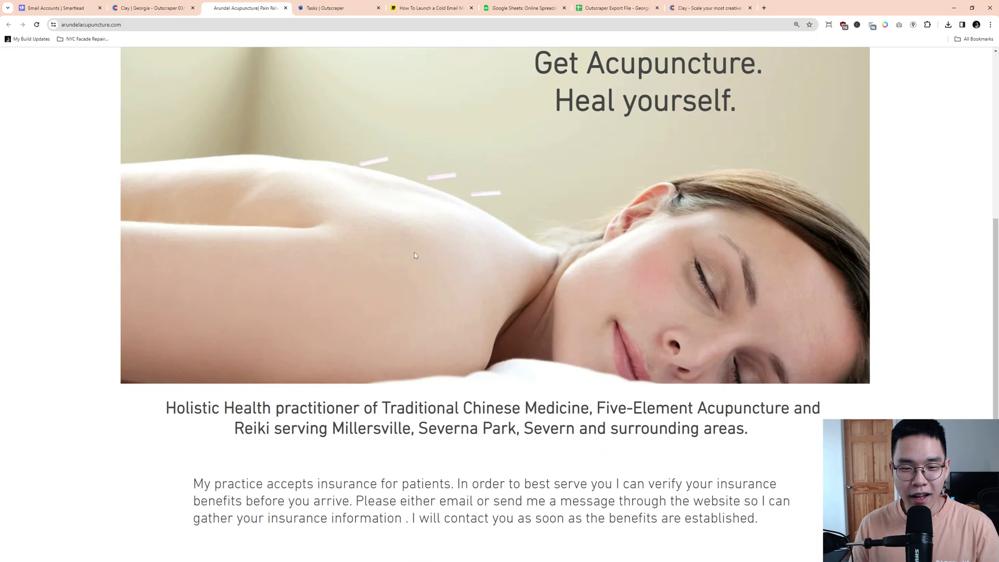
left_click_drag(186, 220, 904, 265)
left_click(802, 389)
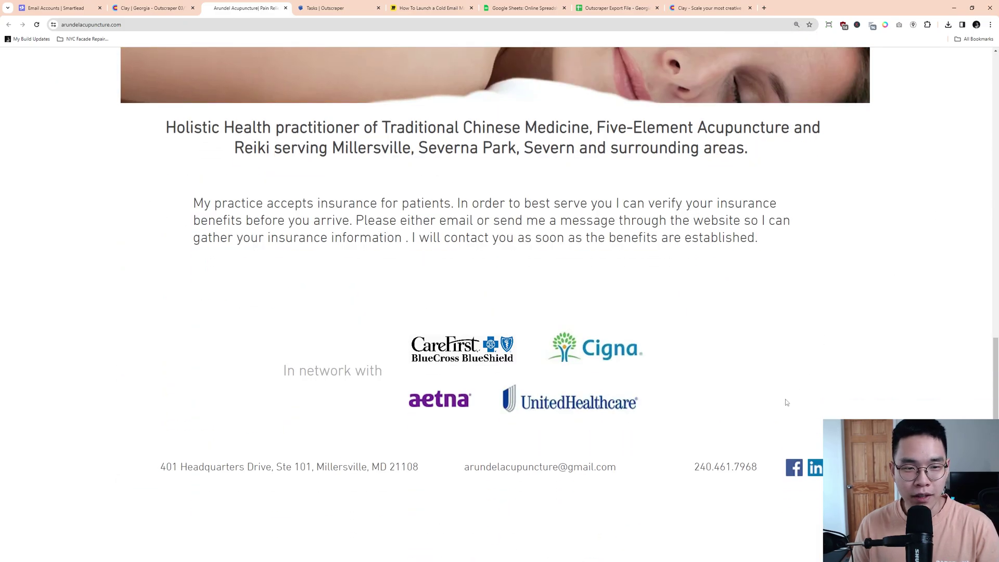
left_click_drag(191, 205, 264, 204)
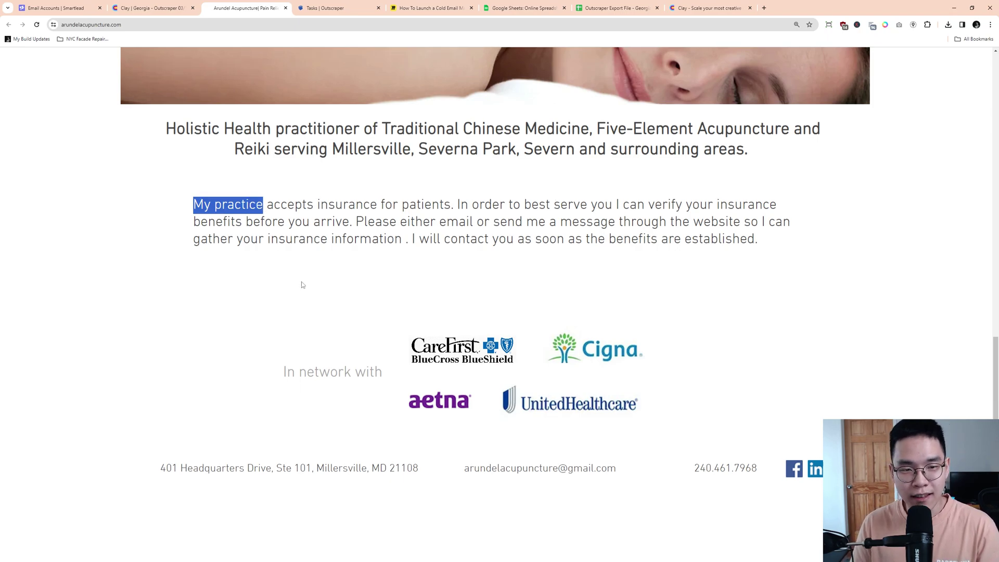
scroll(302, 282, "up", 10)
Step: Check the practitioner's name and bio on the site's About page, and close the site and the row's record
left_click(385, 318)
left_click(647, 380)
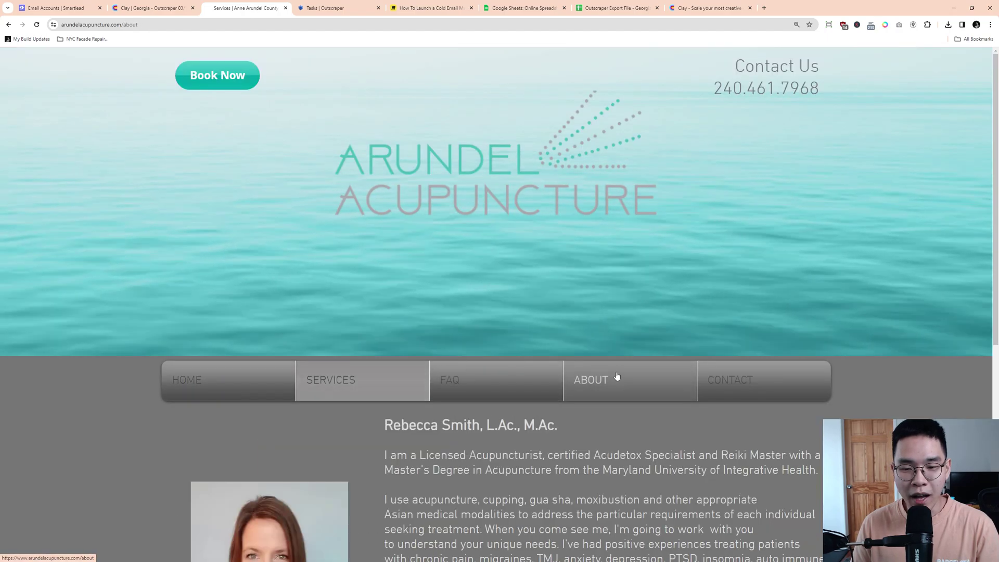
scroll(354, 344, "down", 5)
left_click_drag(384, 152, 607, 168)
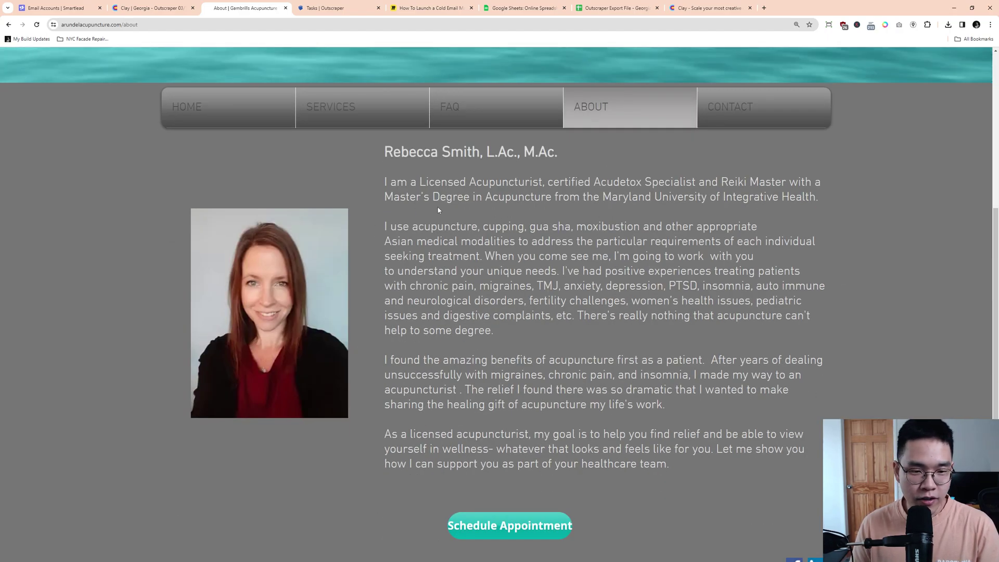
left_click_drag(385, 182, 568, 184)
left_click(569, 183)
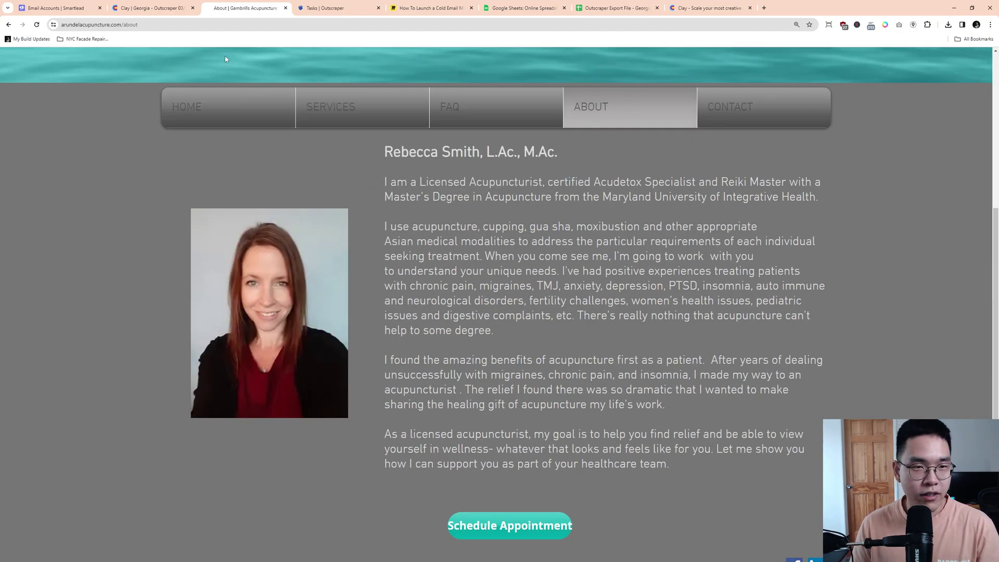
middle_click(254, 10)
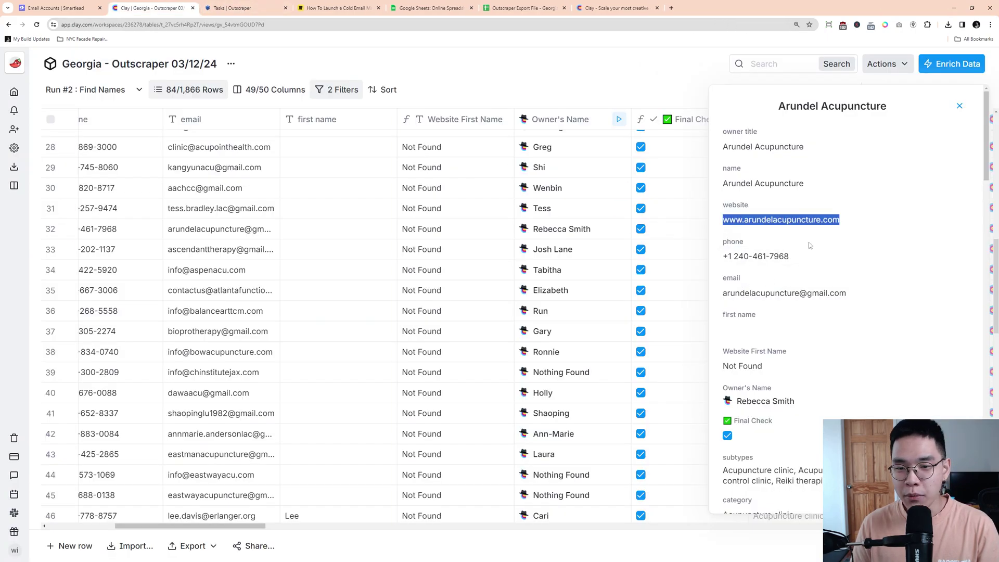
left_click(960, 106)
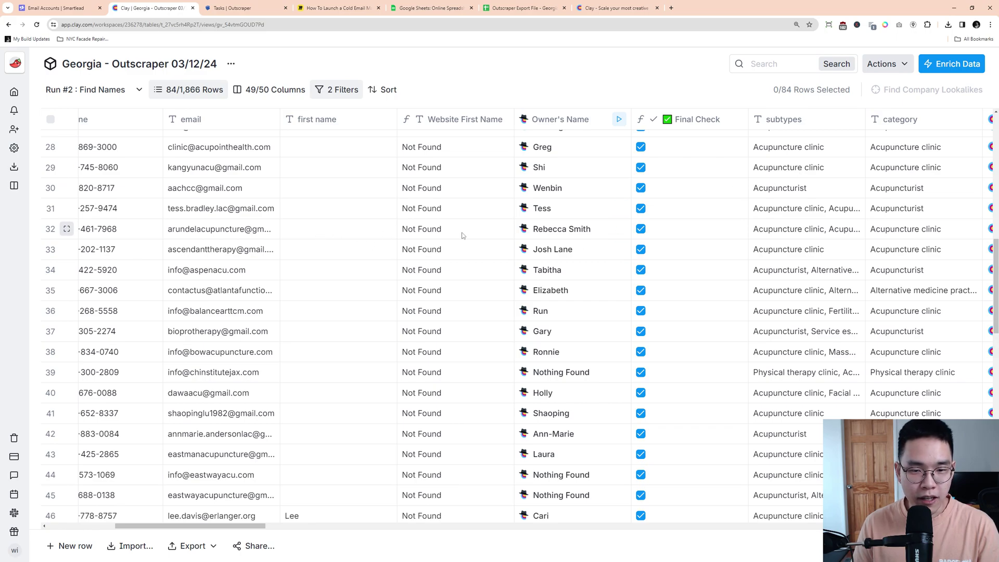
Step: Copy the Owner's Name result of row 32 into its Website First Name cell
left_click(567, 232)
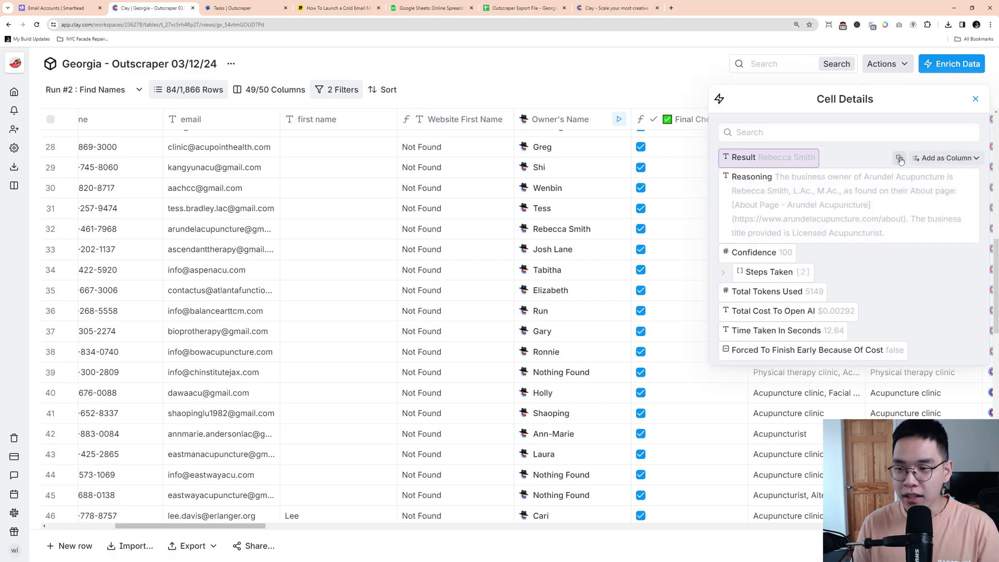
left_click(900, 159)
left_click(439, 232)
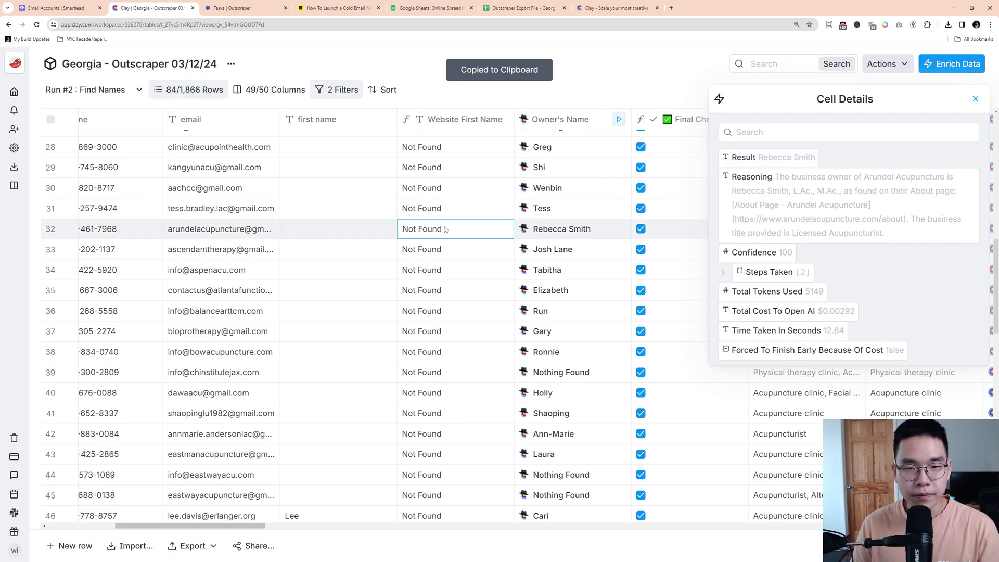
key("ctrl+v")
key("Escape")
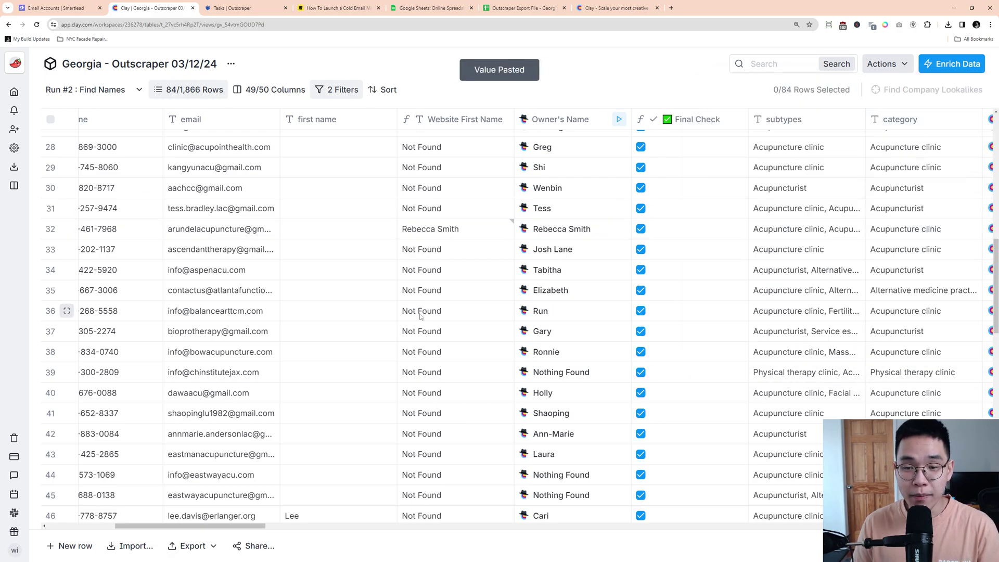
Step: Look over the remaining name rows and switch to the Run #3 : Personalization view to find its company highlight and compliment columns
scroll(465, 356, "down", 15)
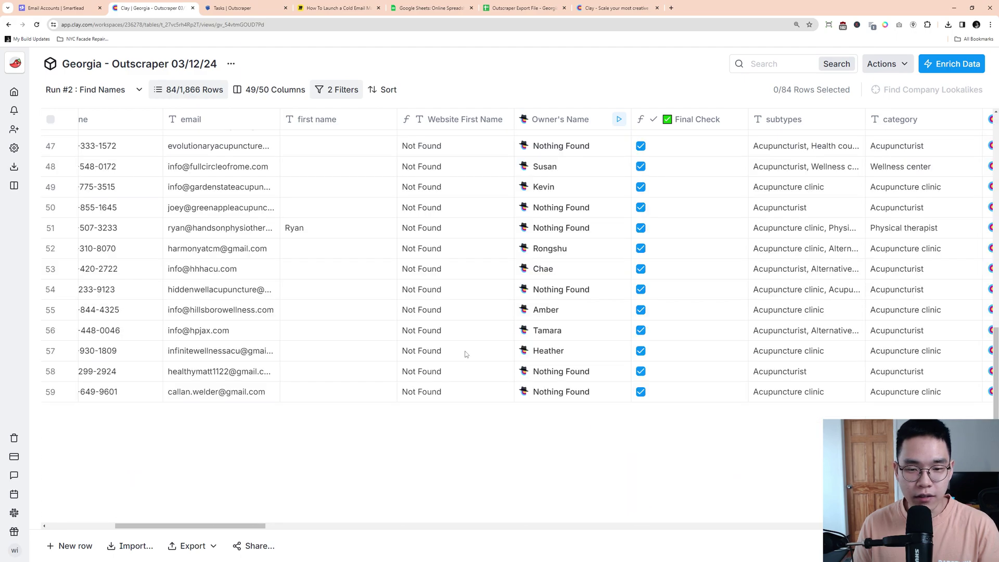
scroll(466, 354, "down", 8)
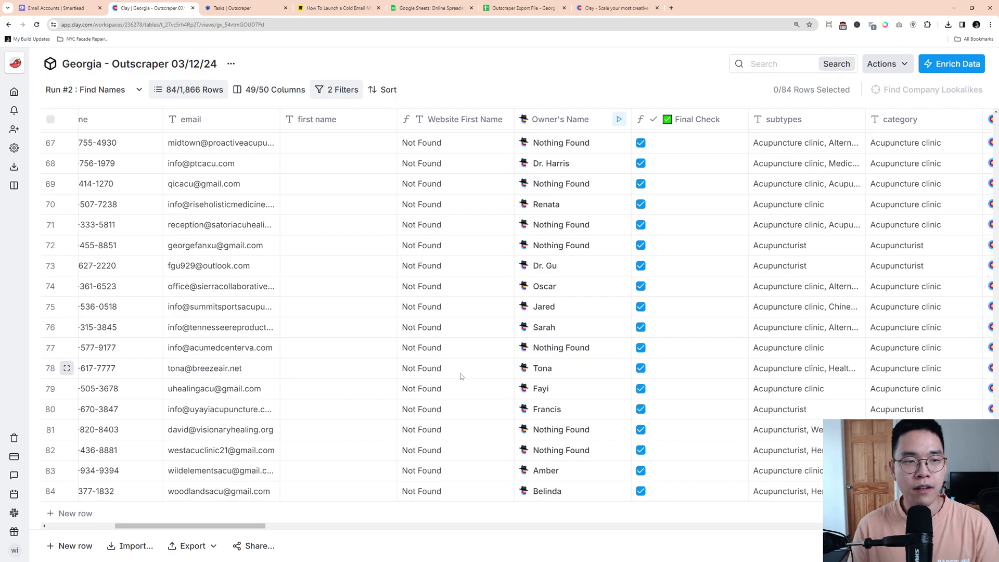
left_click(139, 90)
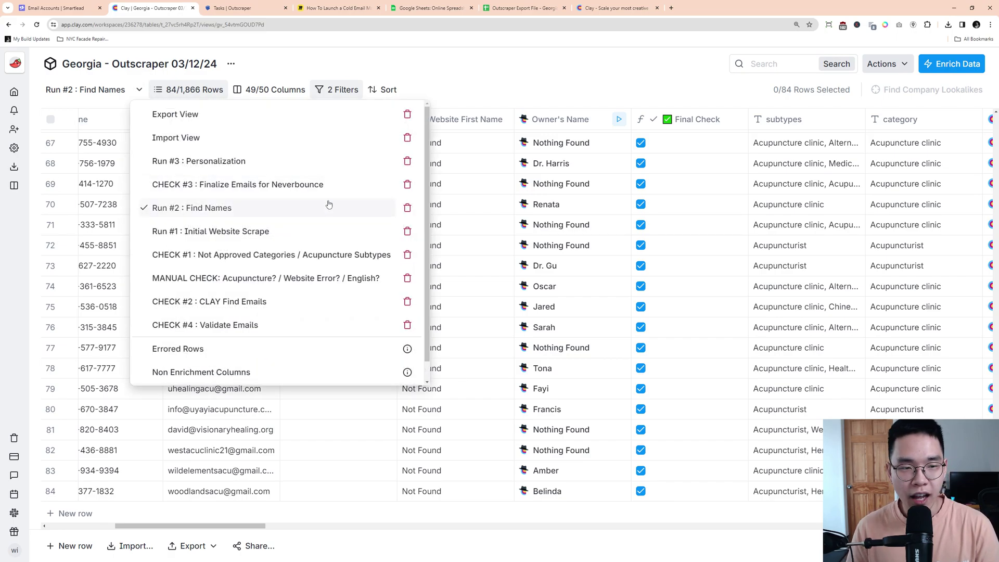
left_click(237, 162)
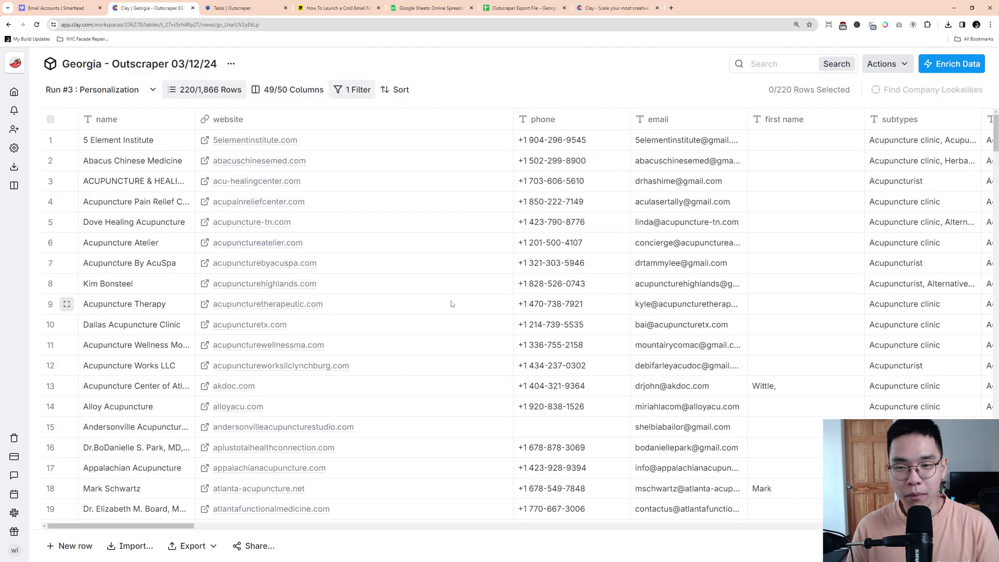
scroll(417, 298, "right", 5)
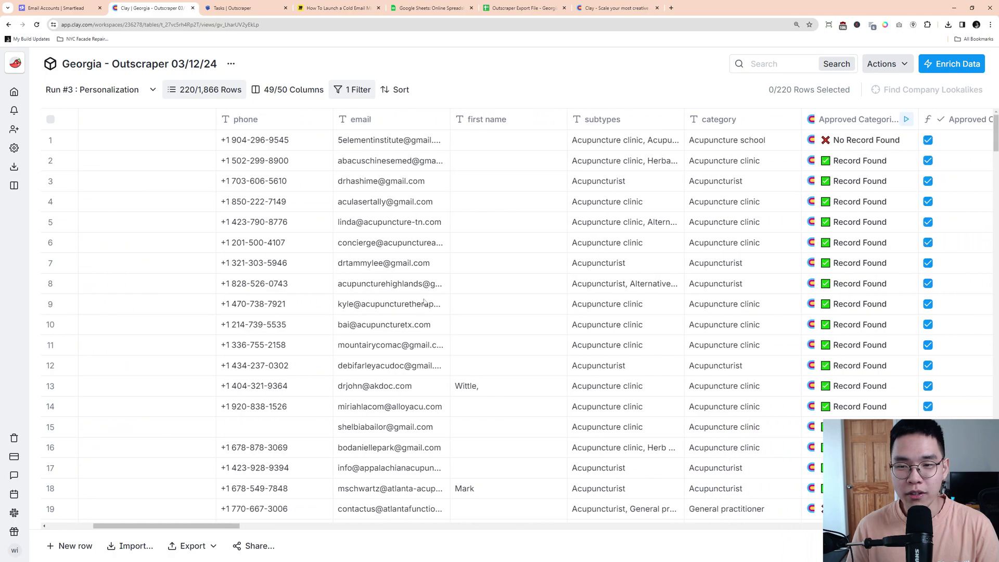
scroll(424, 302, "right", 12)
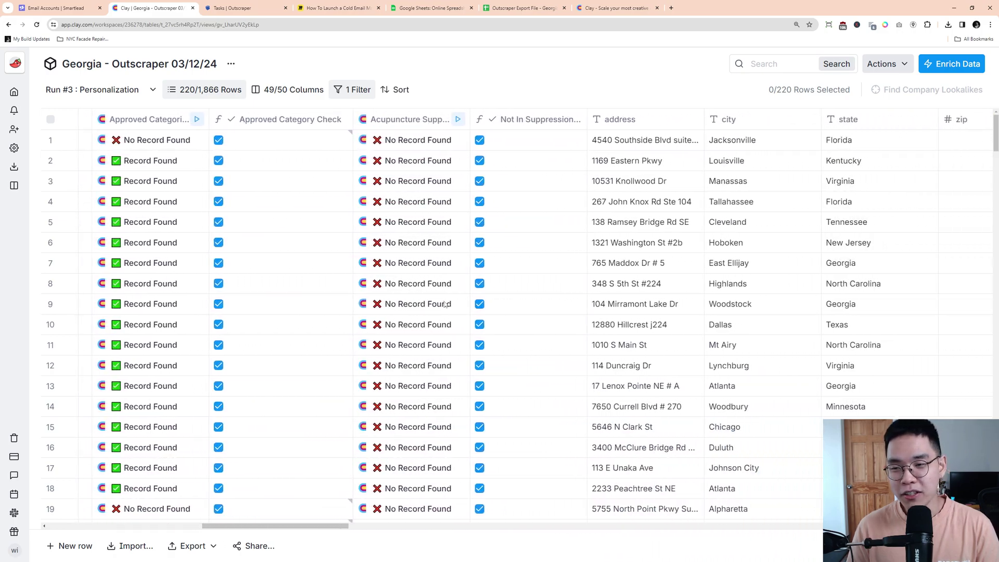
scroll(445, 305, "right", 11)
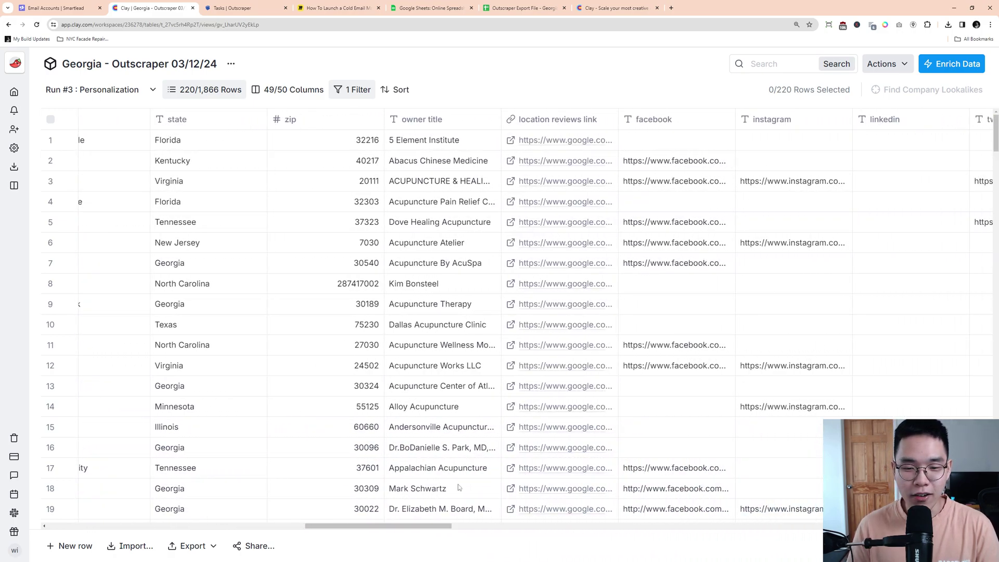
left_click_drag(430, 527, 862, 548)
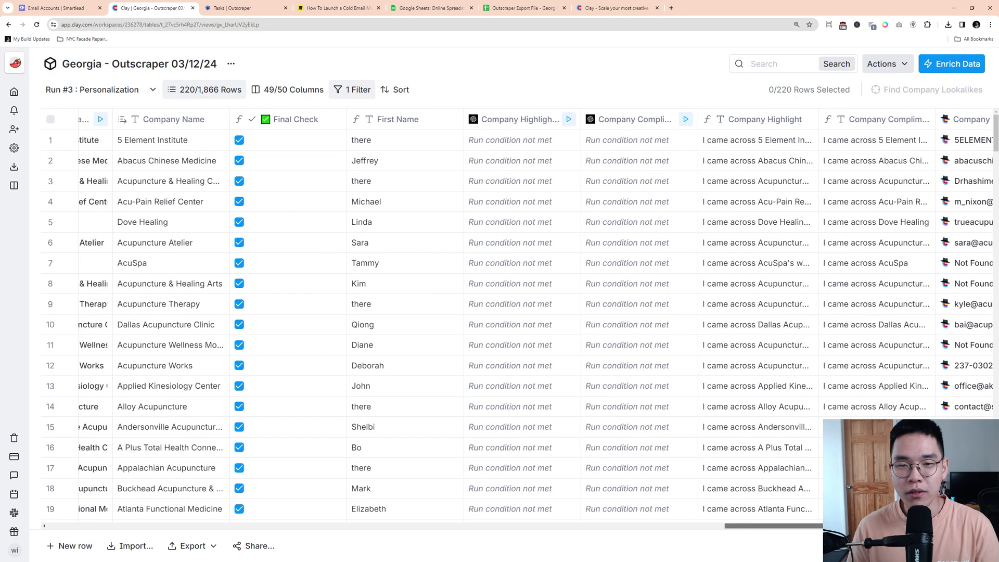
Step: Review the AI prompt in the Company Highlight Generate column's settings, and close them without changes
left_click(503, 124)
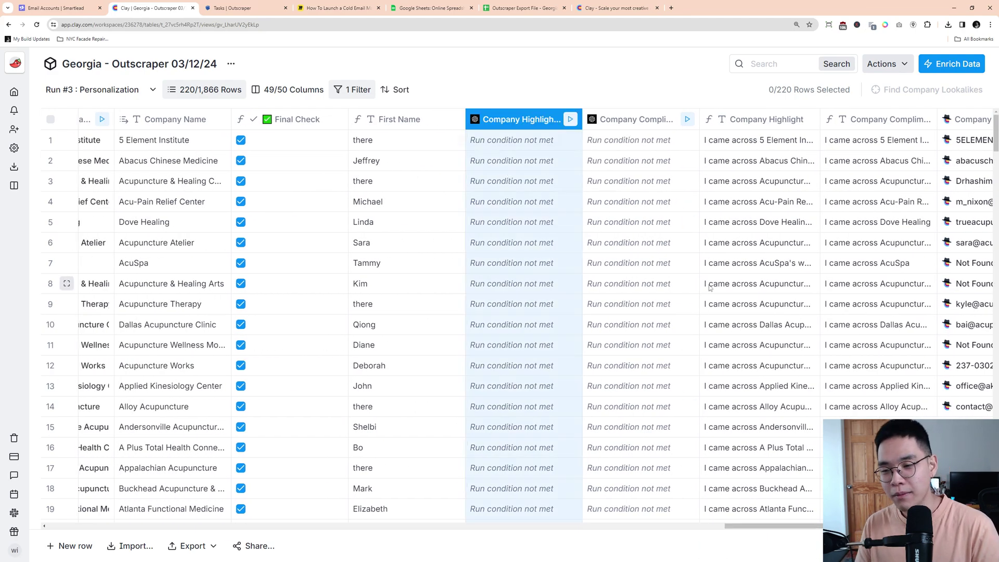
left_click(520, 119)
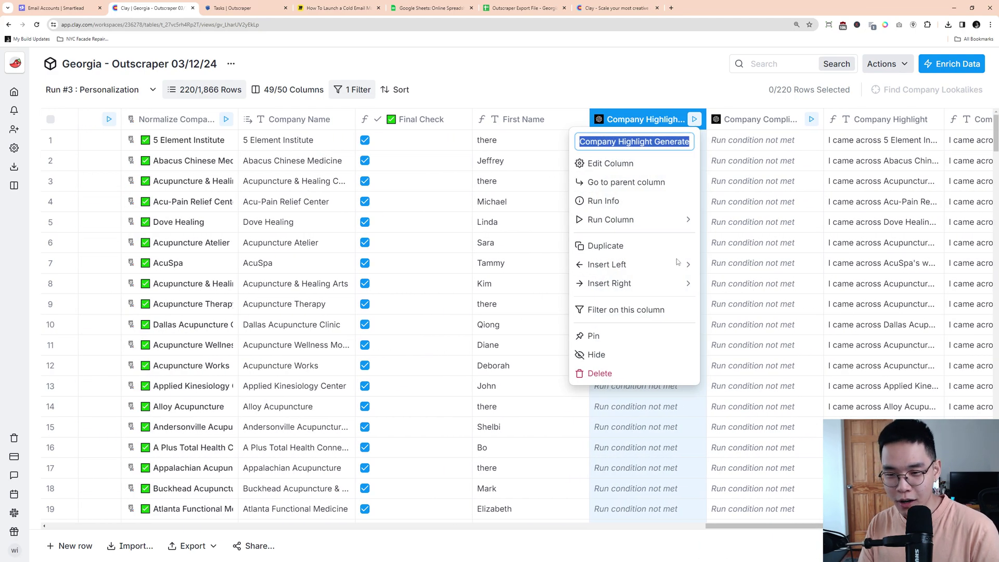
left_click(633, 173)
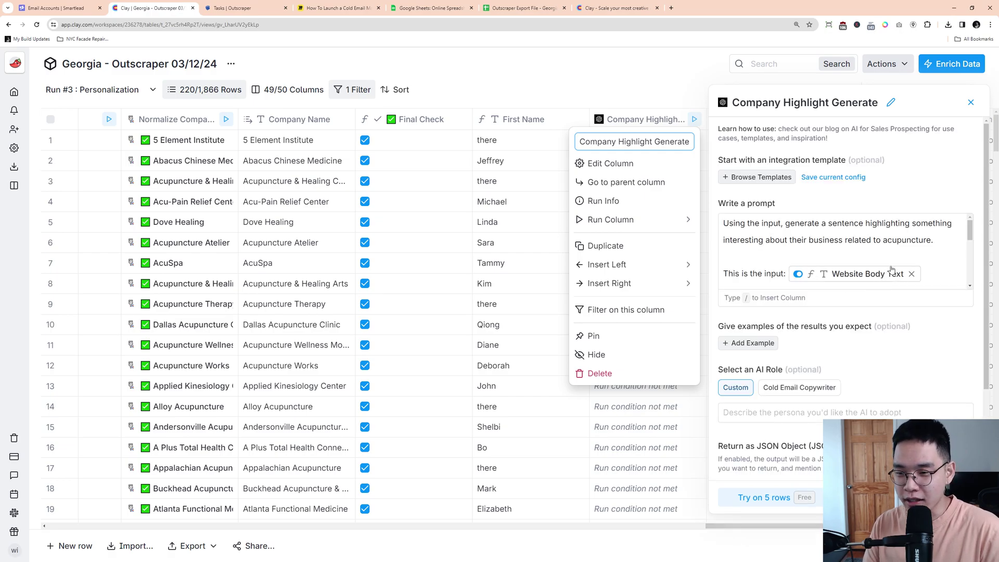
left_click(903, 261)
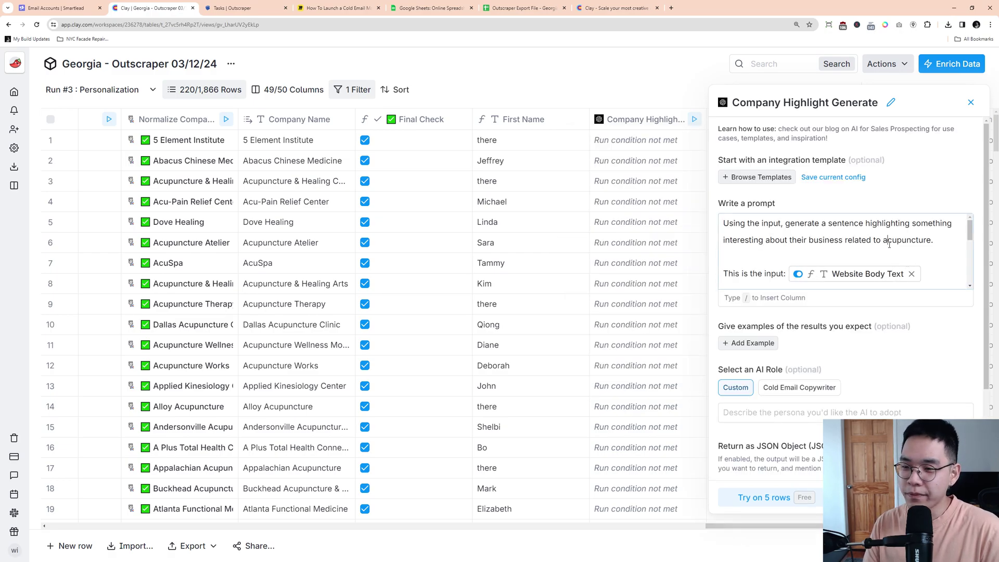
left_click(970, 104)
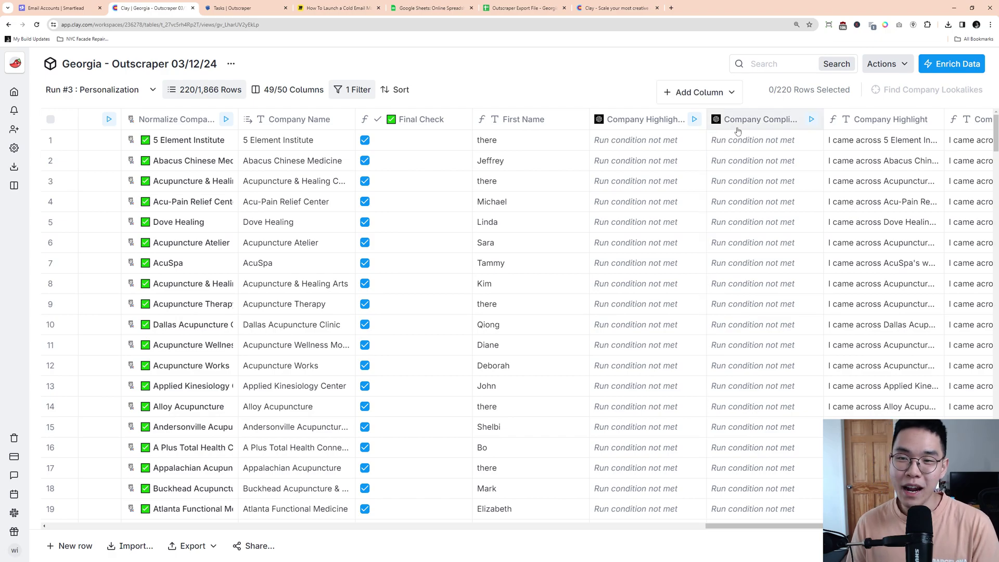
Step: Review the full AI prompt in the Company Compliment Generate column's settings, and close them without changes
left_click(764, 124)
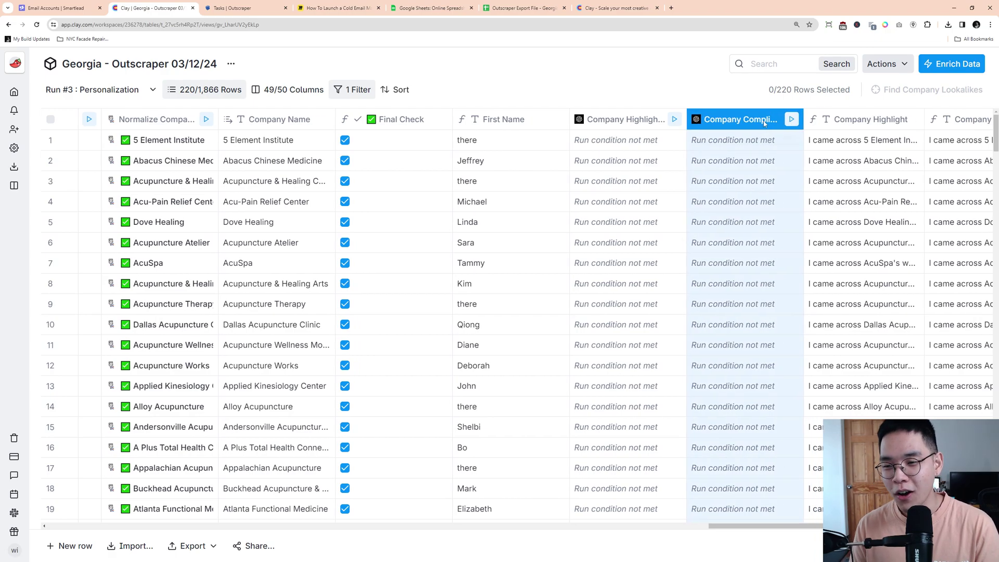
left_click(639, 171)
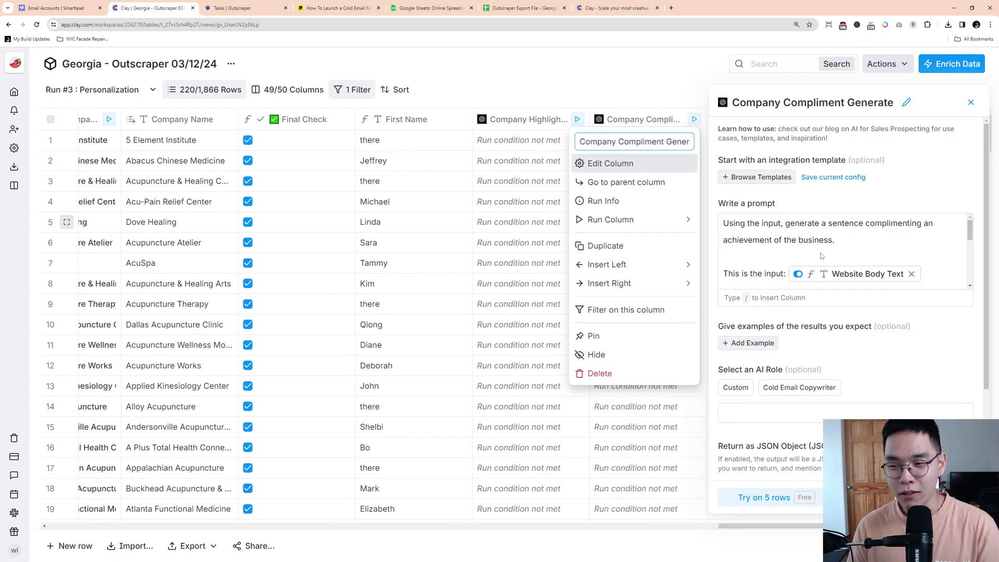
left_click(927, 216)
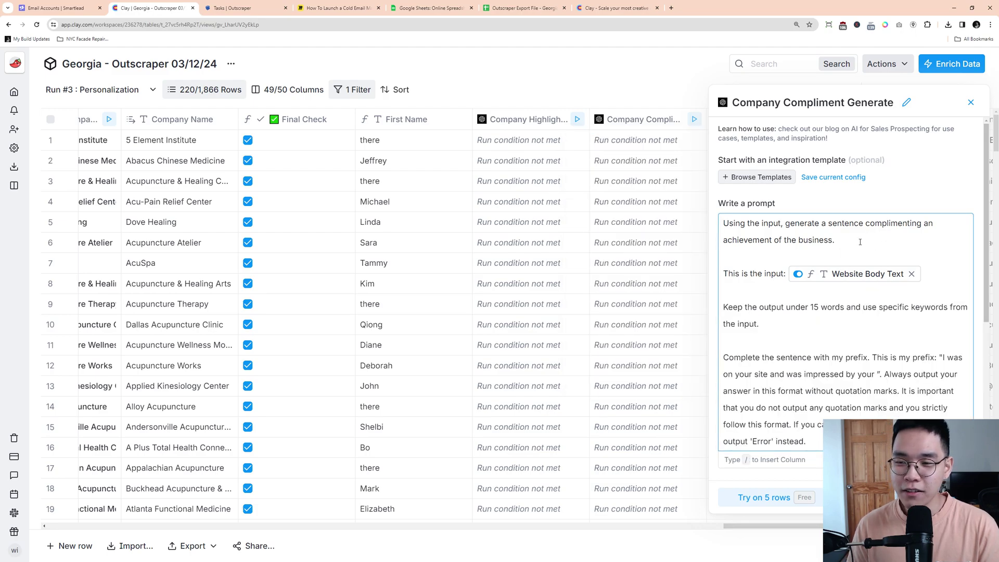
left_click_drag(860, 242, 763, 223)
left_click(884, 224)
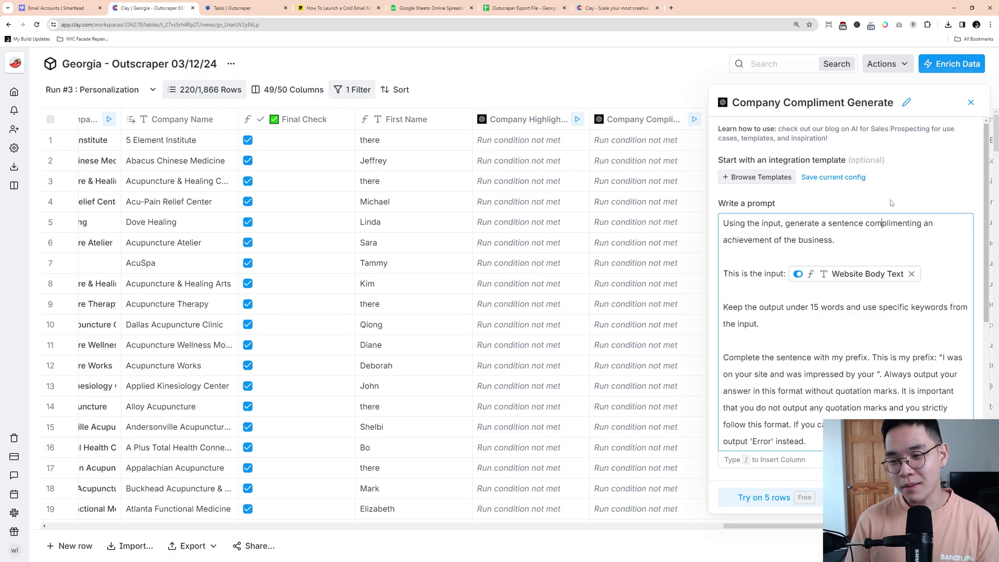
left_click(971, 102)
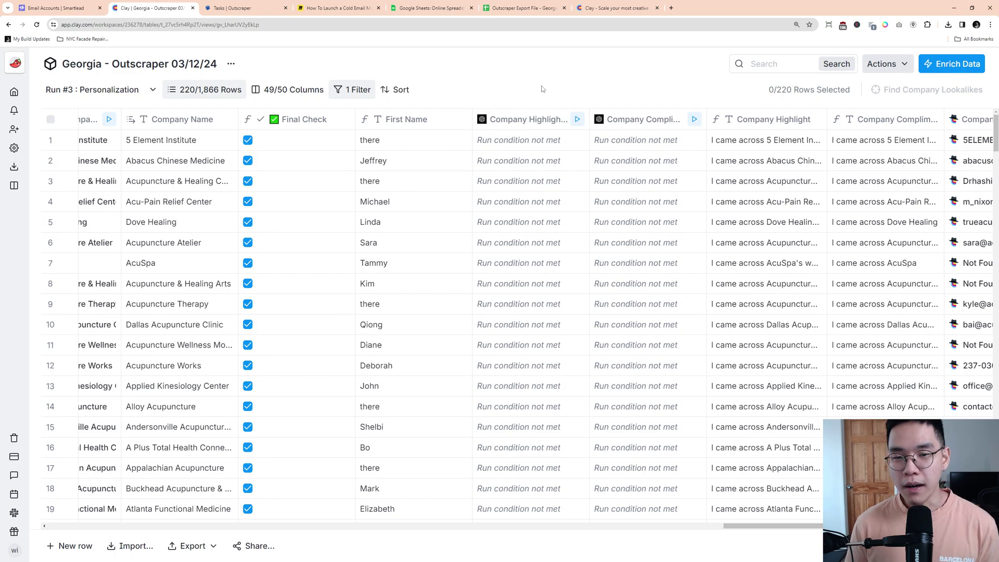
Step: Switch to the Export View and look through its columns from Company Name to Clay Email Confidence
left_click(152, 91)
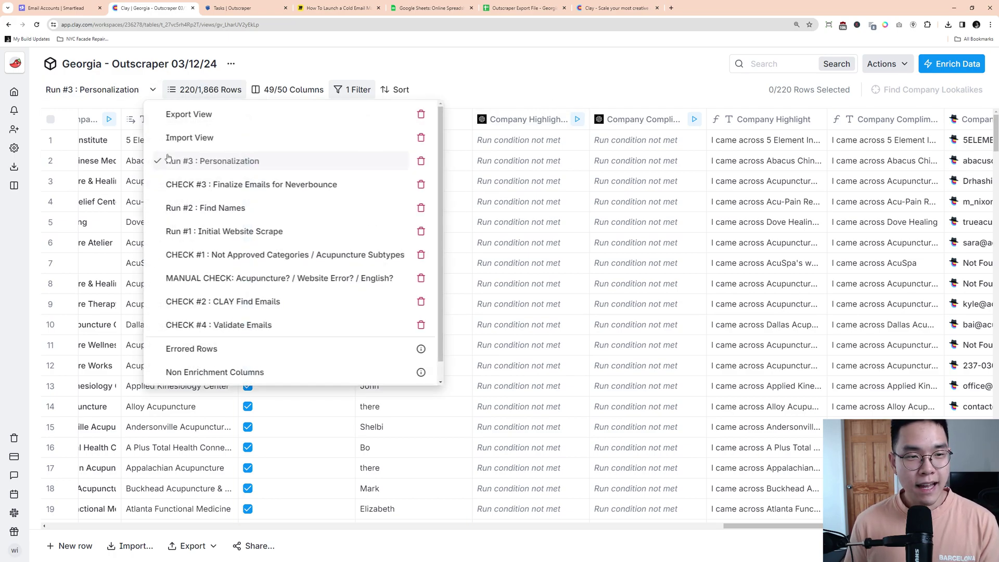
left_click(211, 115)
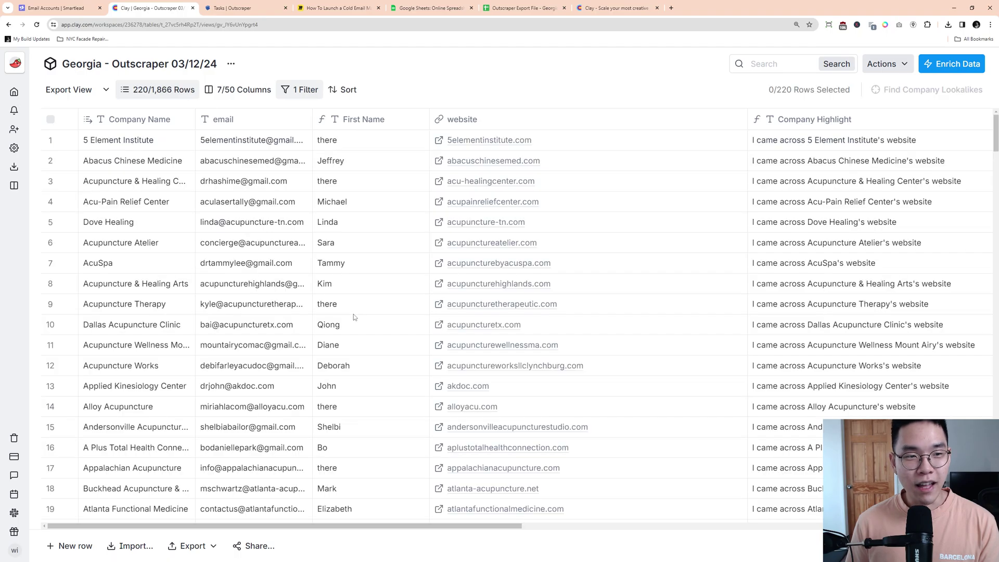
left_click_drag(456, 525, 568, 518)
scroll(417, 312, "left", 8)
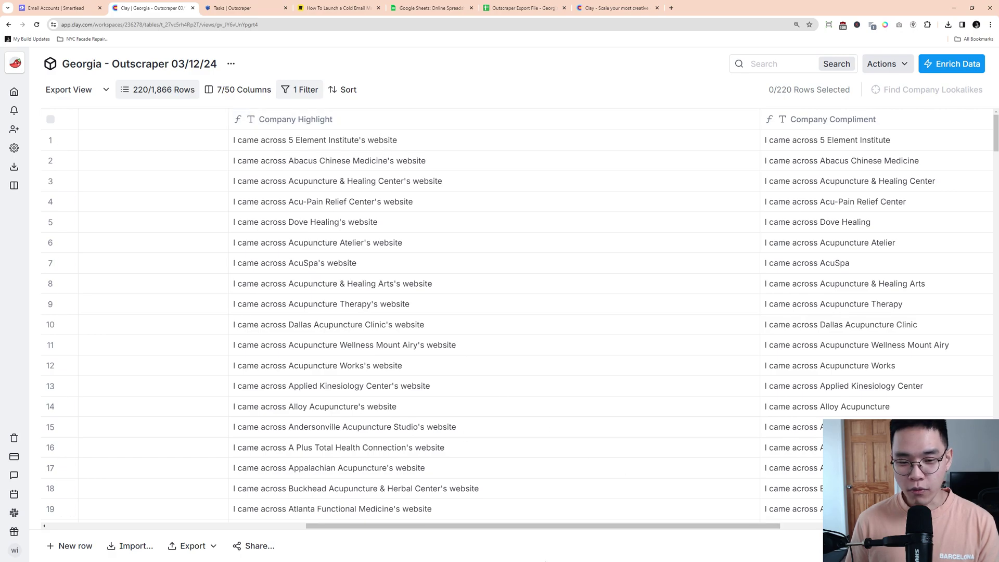
left_click_drag(546, 526, 778, 551)
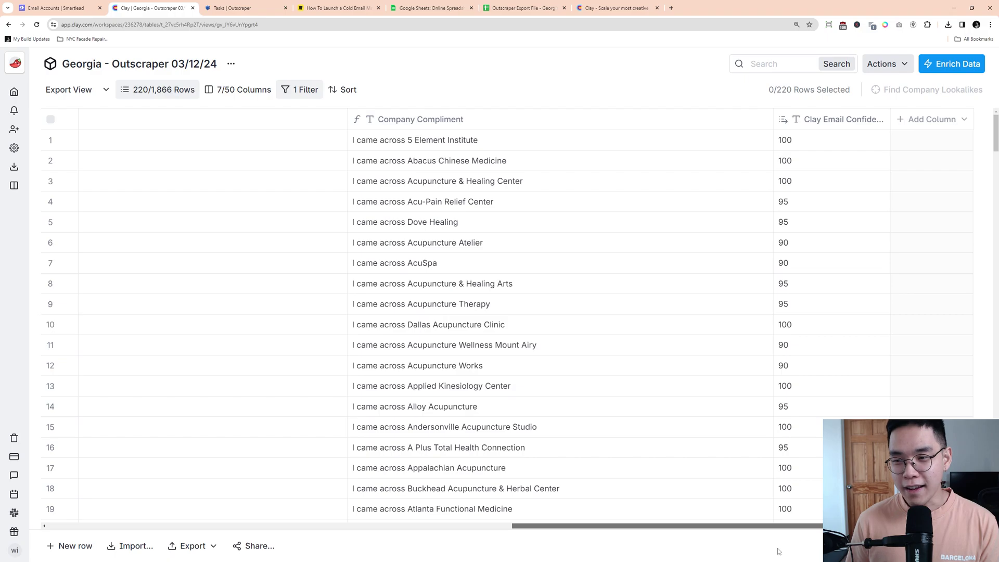
Step: Hide the Clay Email Confidence column from the Export View
left_click(838, 119)
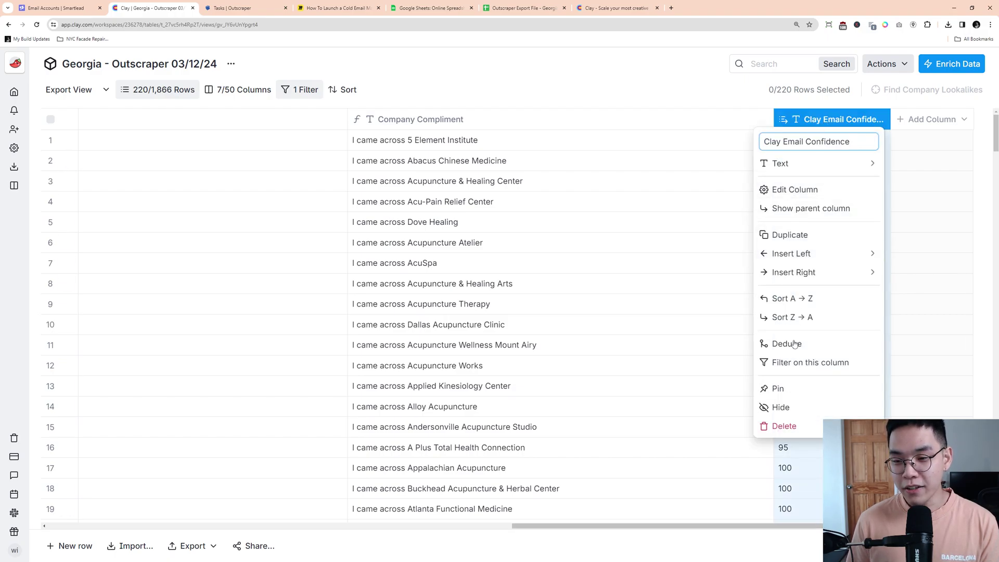
left_click(804, 411)
left_click_drag(698, 527, 218, 523)
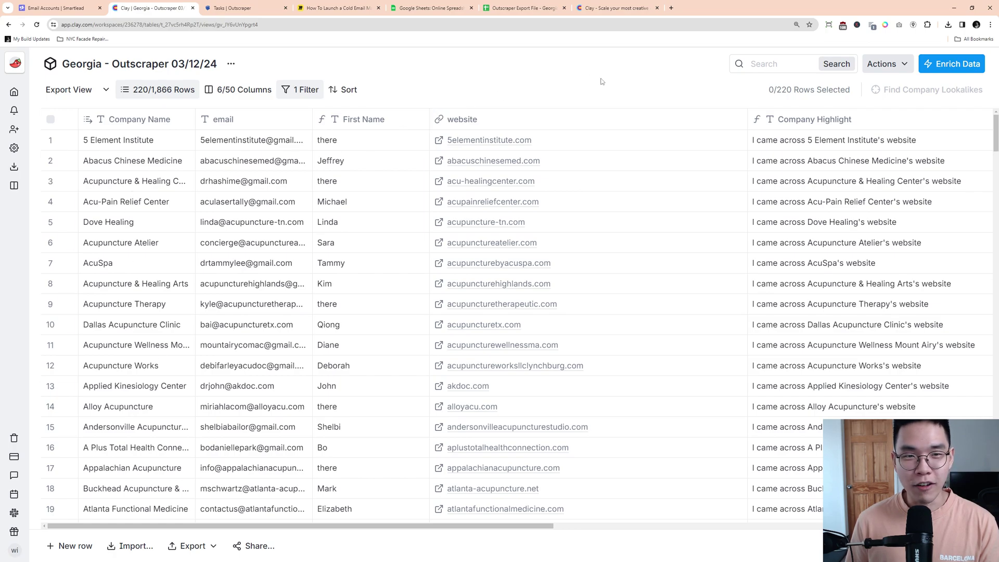
left_click(105, 89)
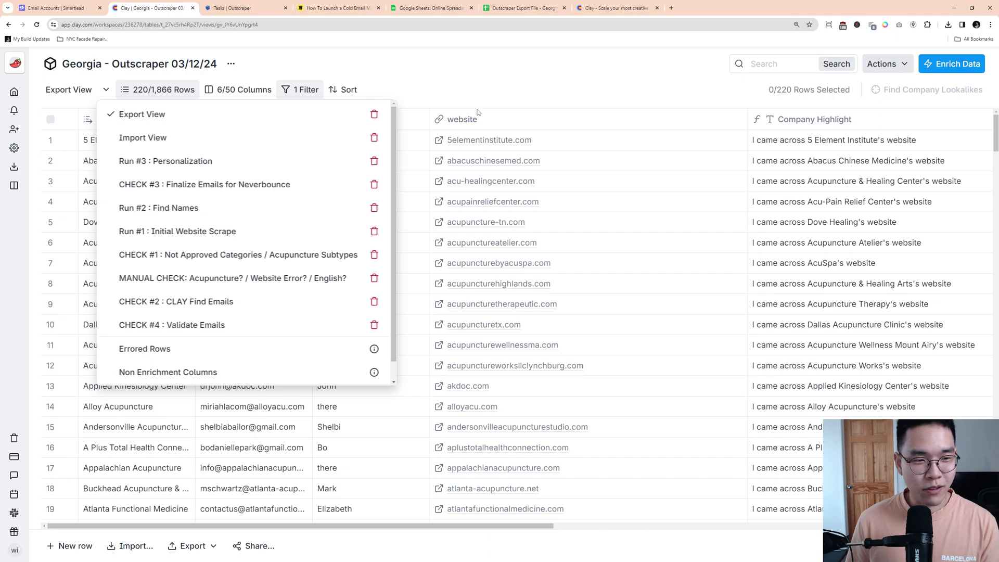
left_click(457, 67)
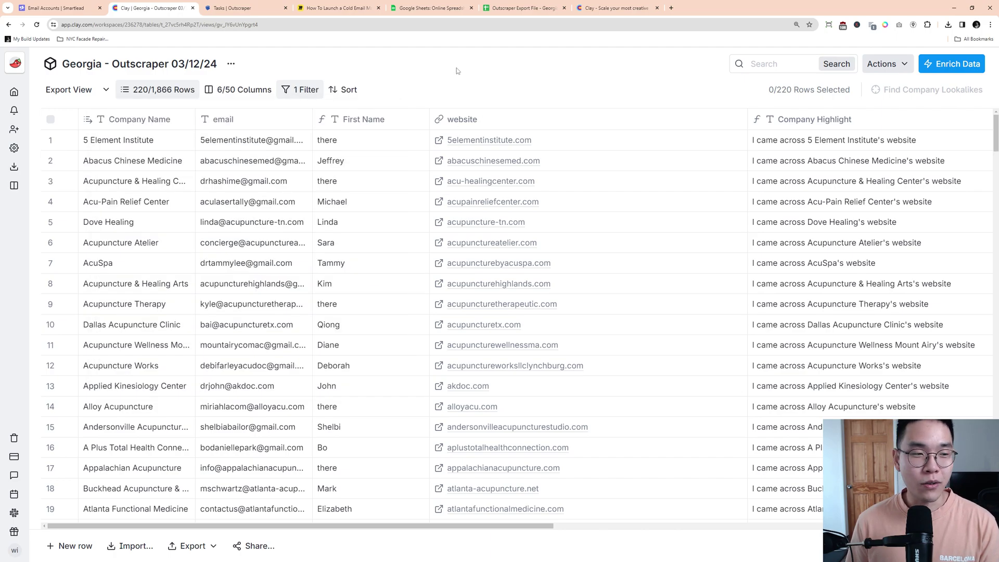